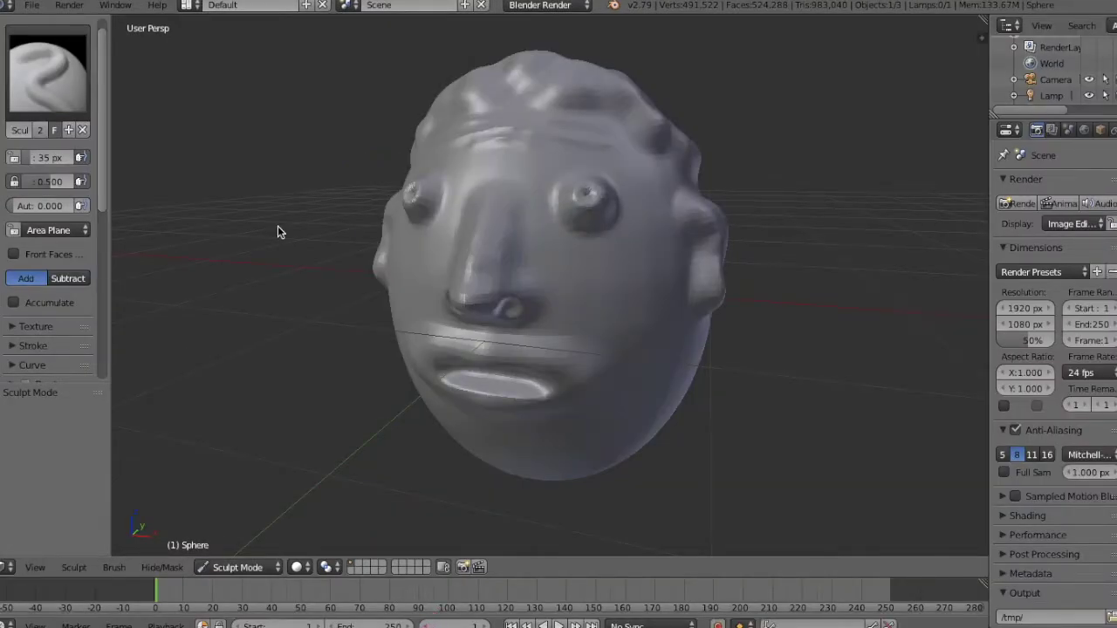
middle_drag(317, 227, 418, 239)
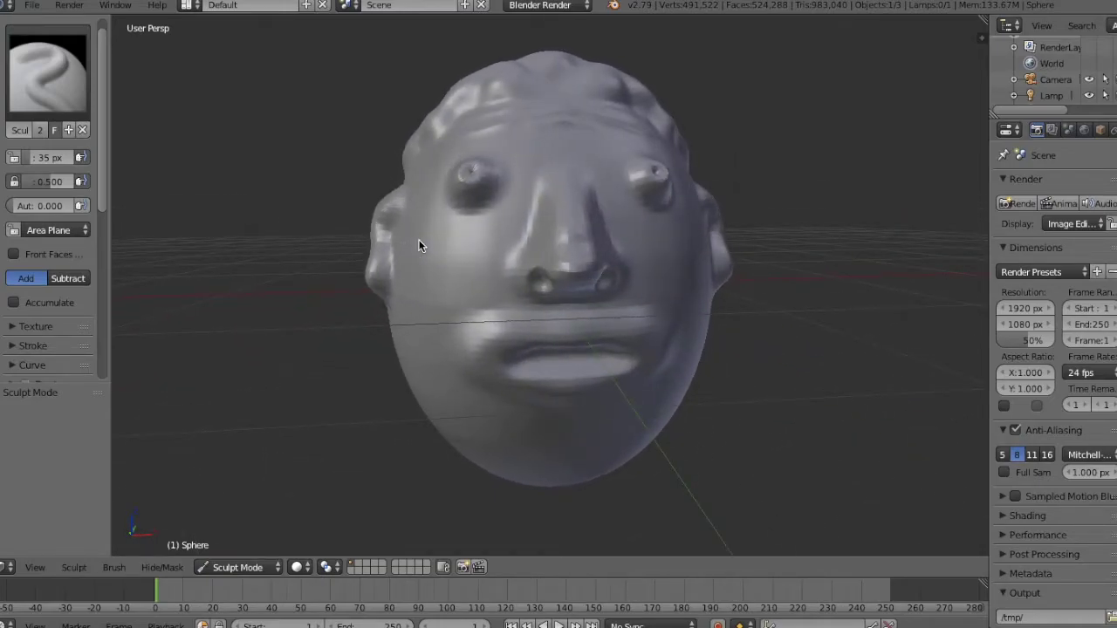
middle_drag(418, 239, 418, 239)
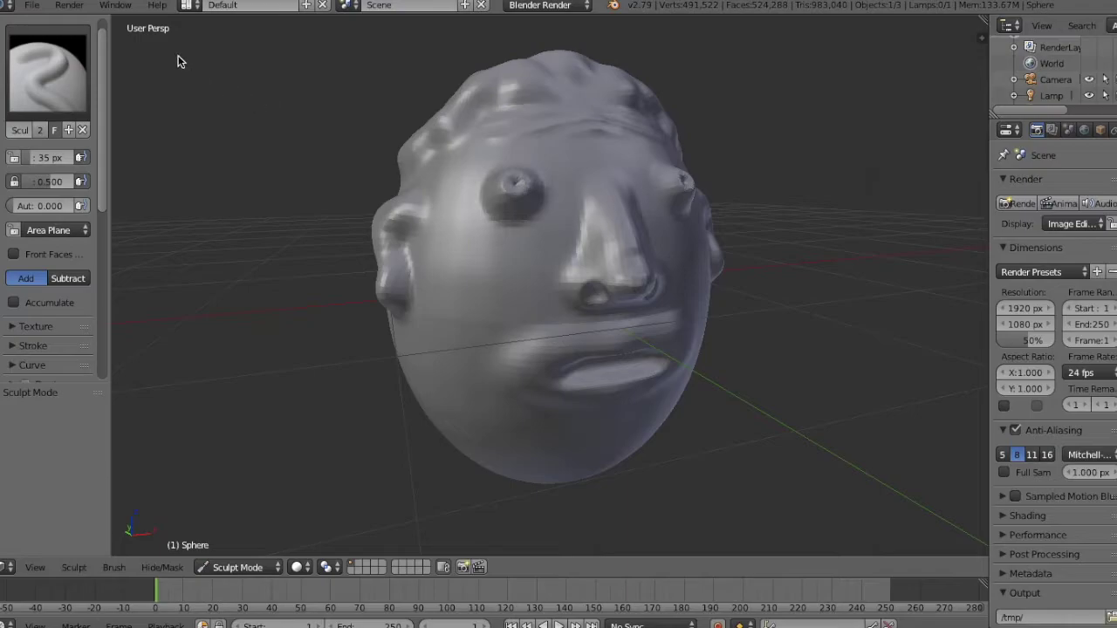
- Open the recent file Trilobite 001.blend and orbit around the ribbed trilobite sculpt
click(38, 12)
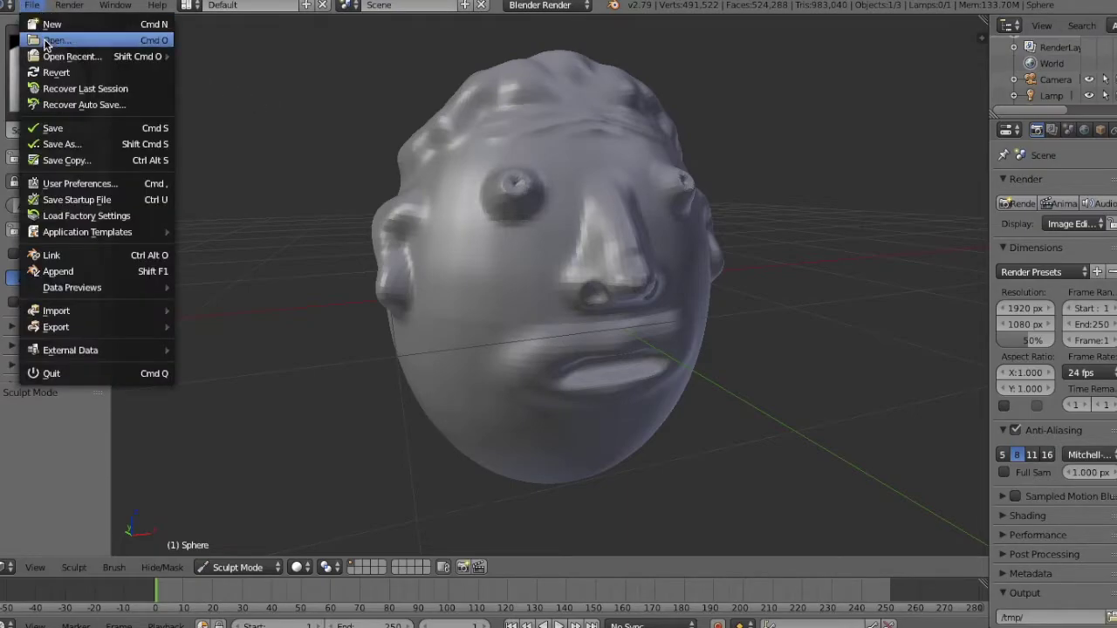
mouse_move(54, 56)
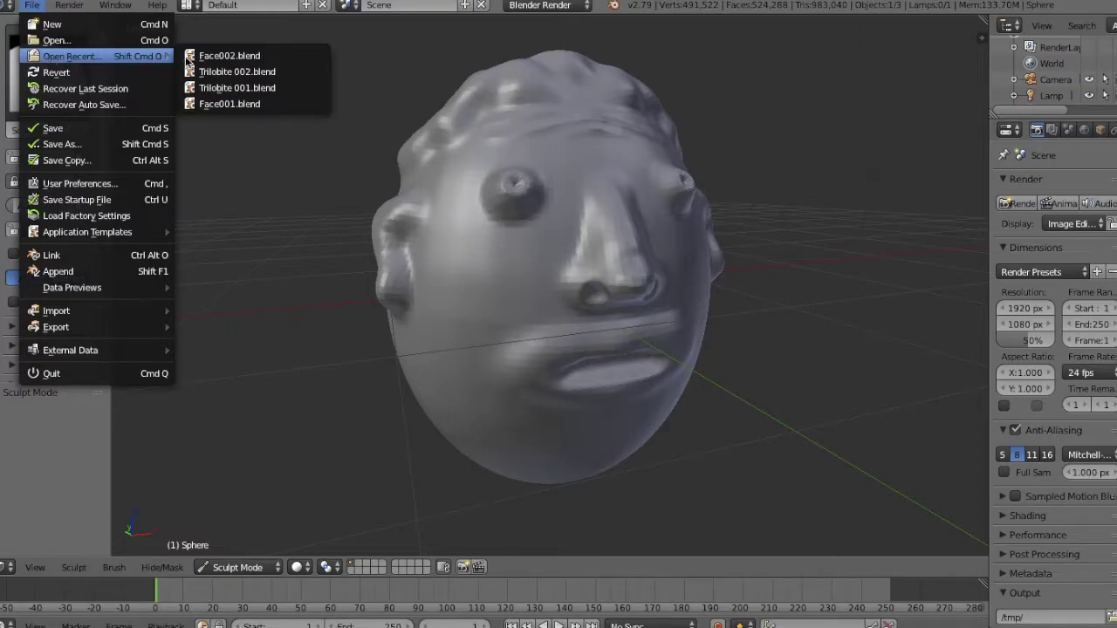
click(223, 88)
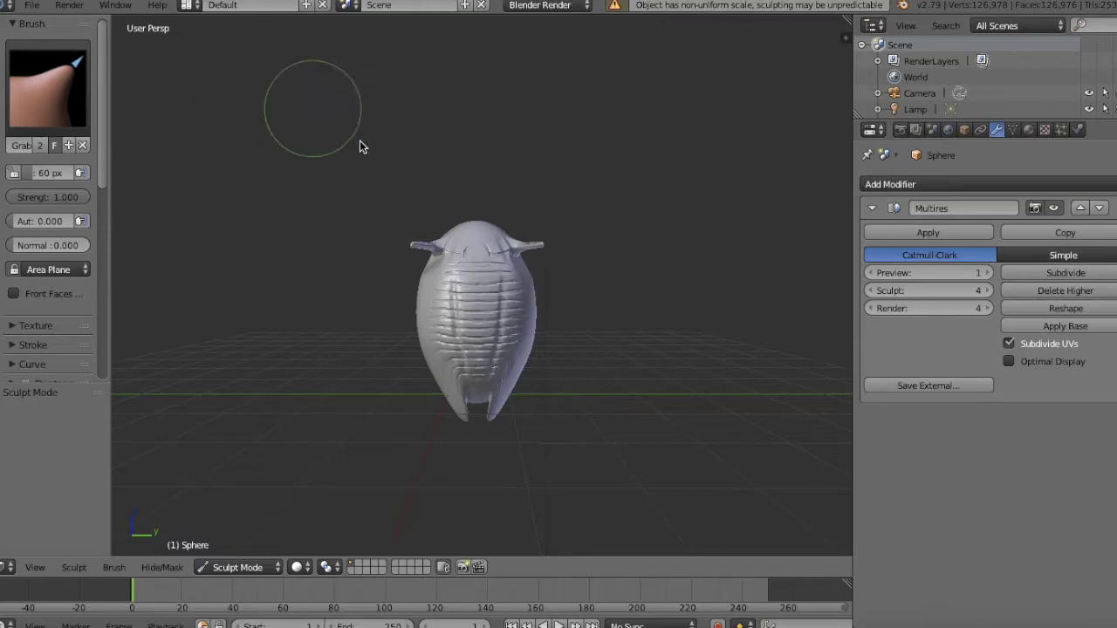
middle_drag(447, 262, 446, 265)
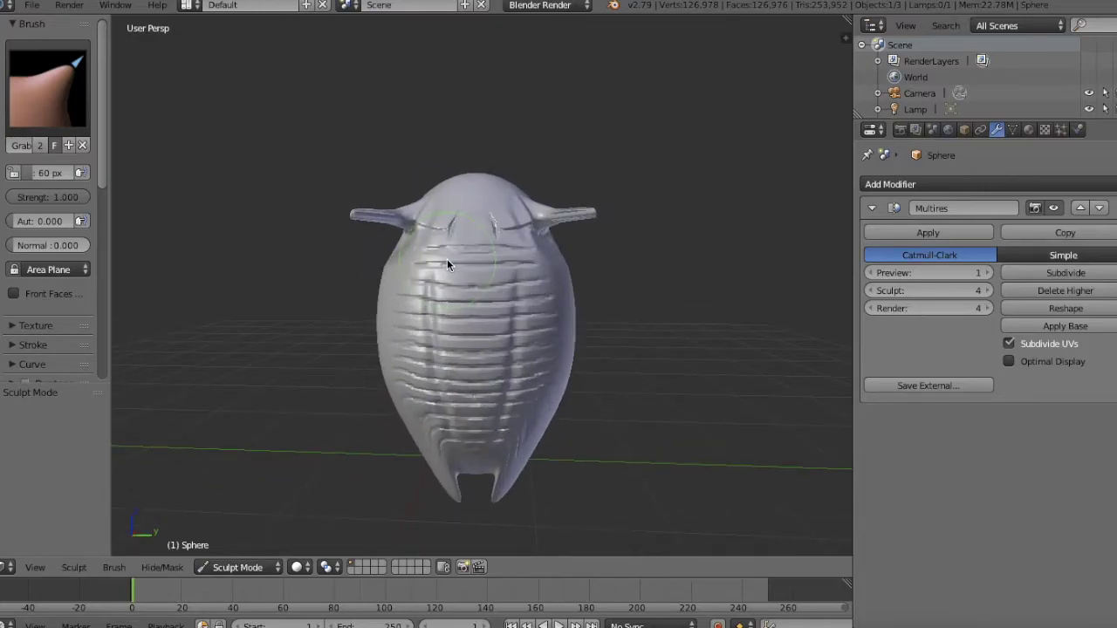
click(31, 7)
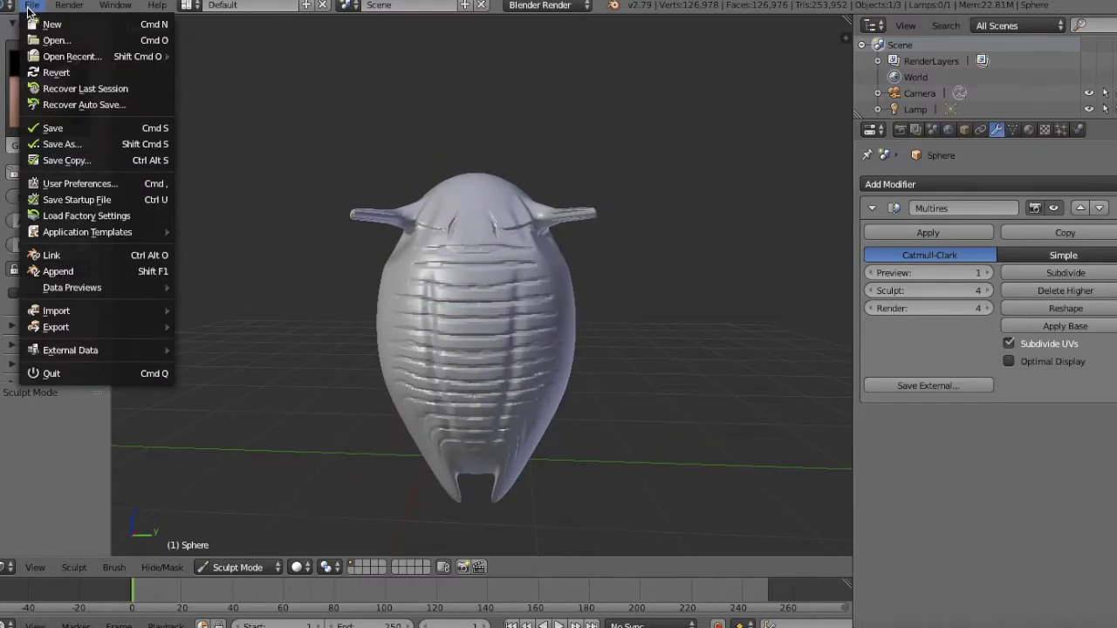
mouse_move(63, 55)
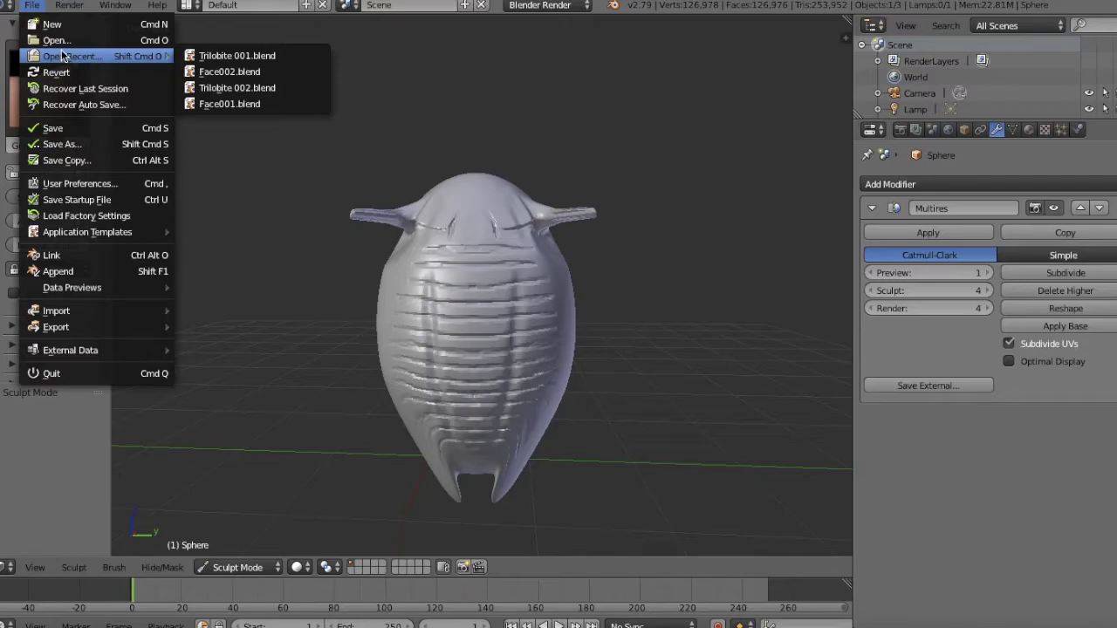
- Open Trilobite 002.blend from recent files and orbit around the trilobites with the numpad
click(251, 88)
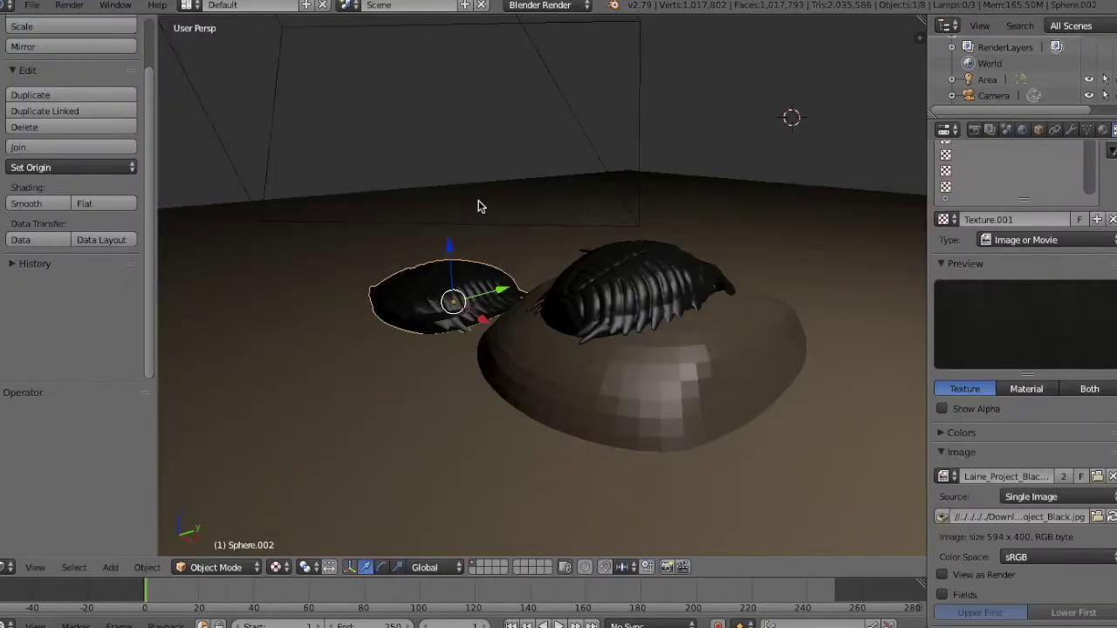
key(KP_2)
key(KP_6)
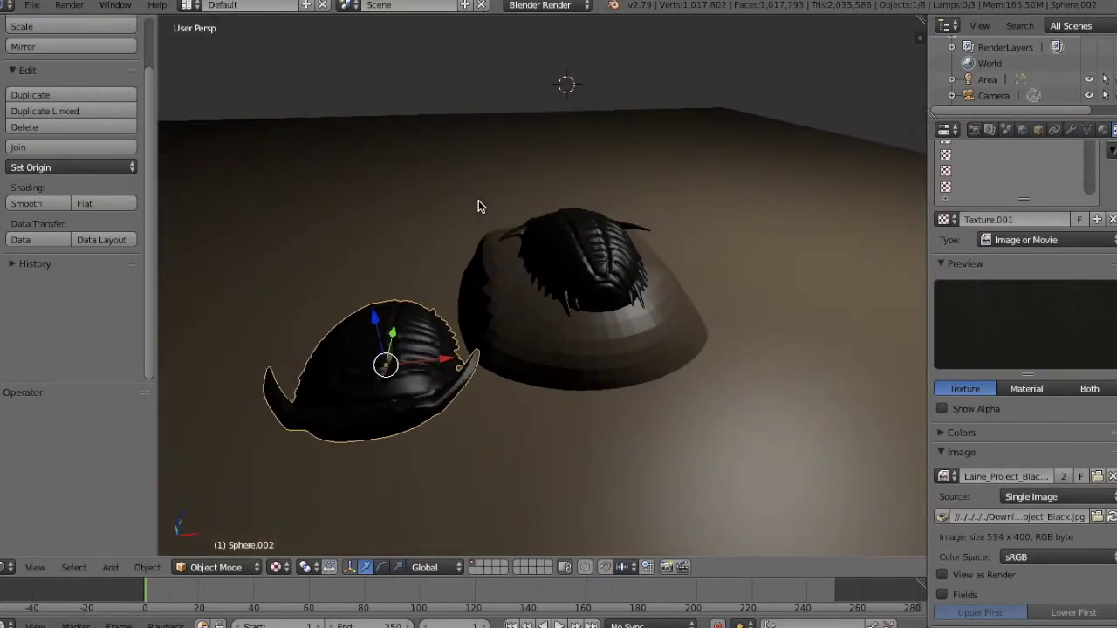
key(KP_8)
key(KP_6)
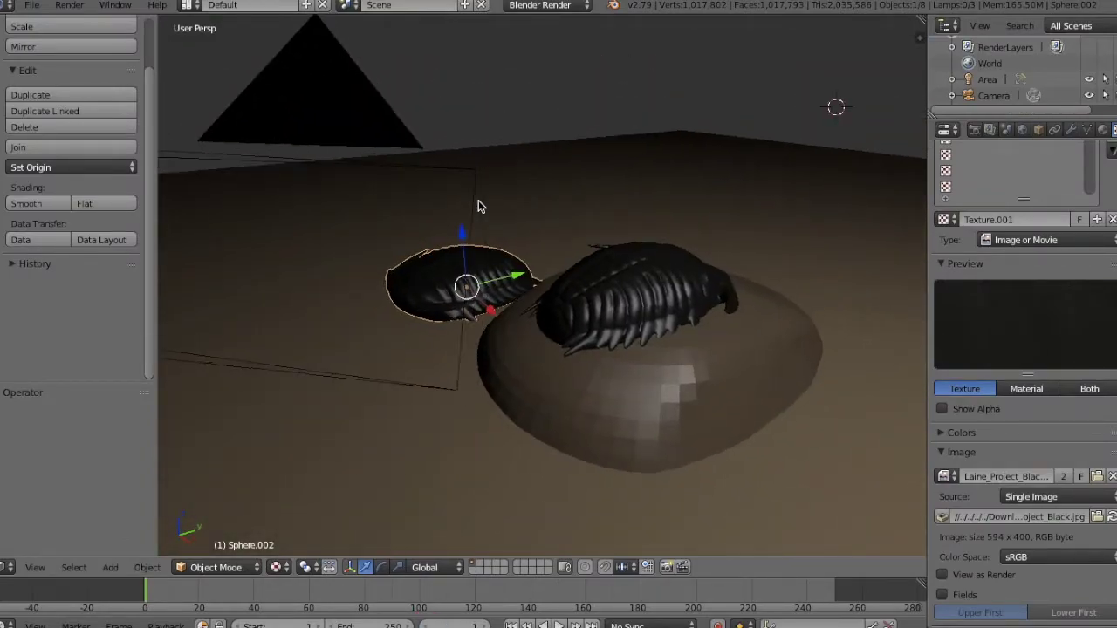
key(KP_Decimal)
key(KP_4)
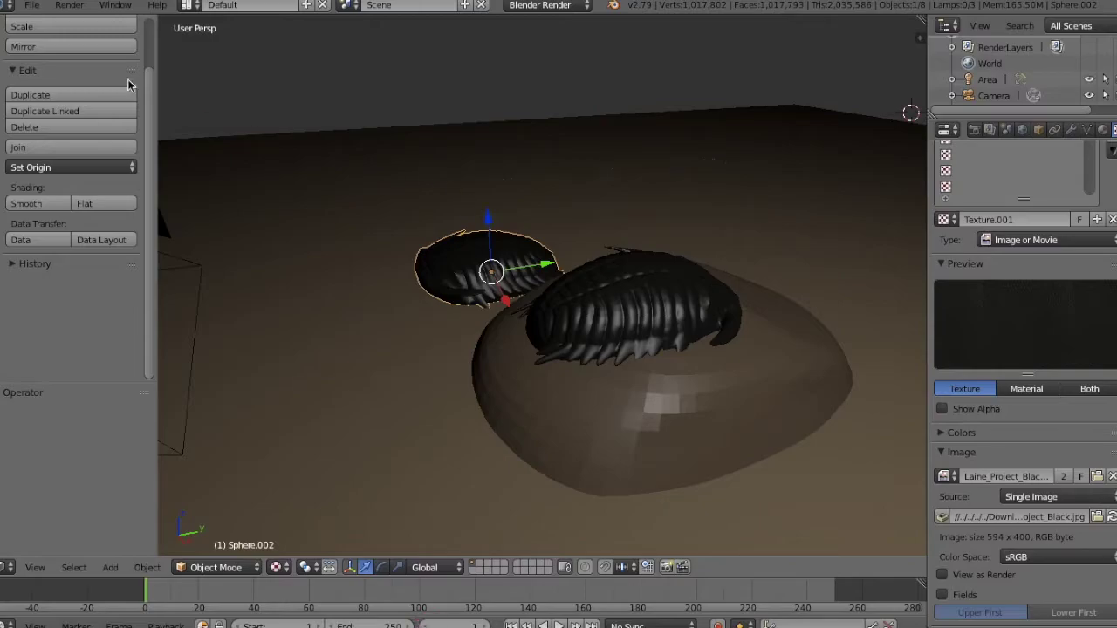
- Reopen Face002.blend from recent files and turn the head so its nose points right
click(44, 9)
mouse_move(59, 55)
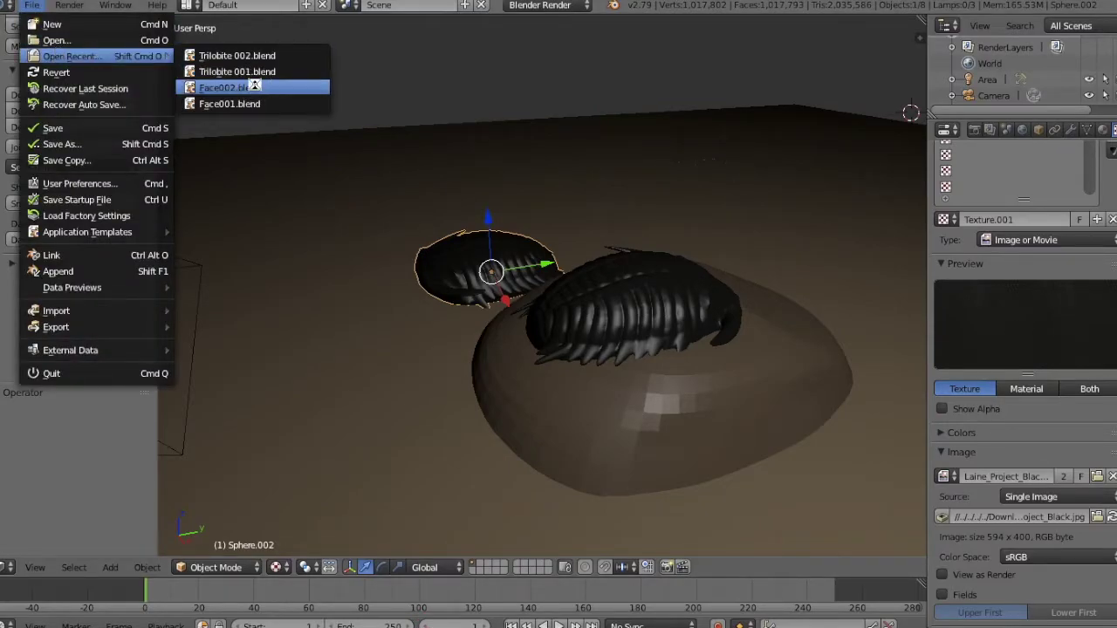
click(226, 88)
key(KP_4)
key(KP_4)
key(KP_4)
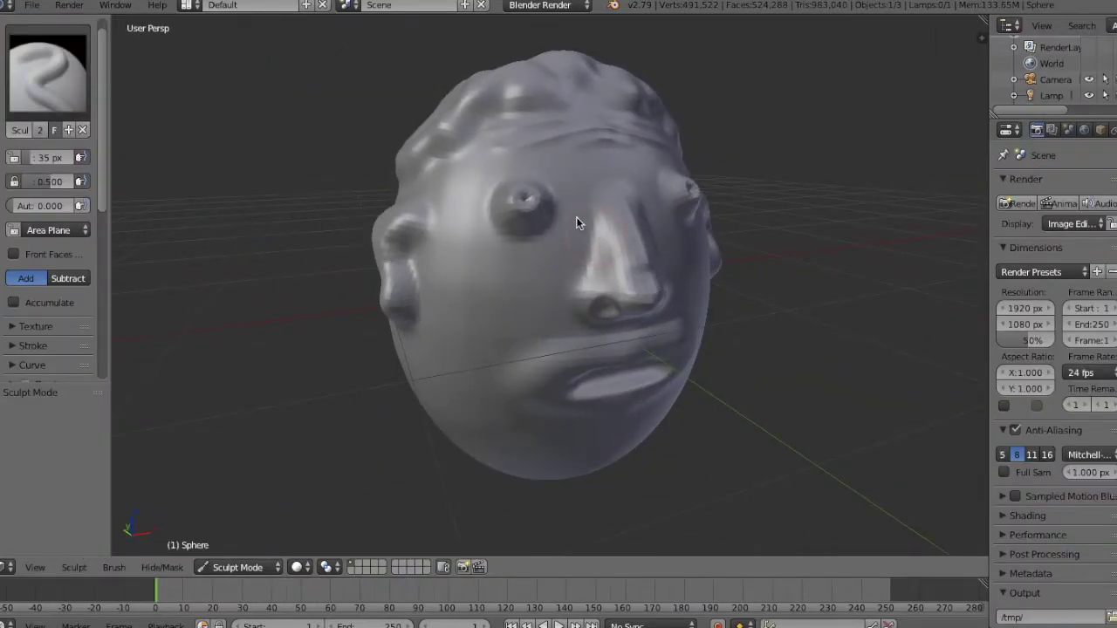
- Reload the start-up file to get a fresh default scene with the cube
click(32, 7)
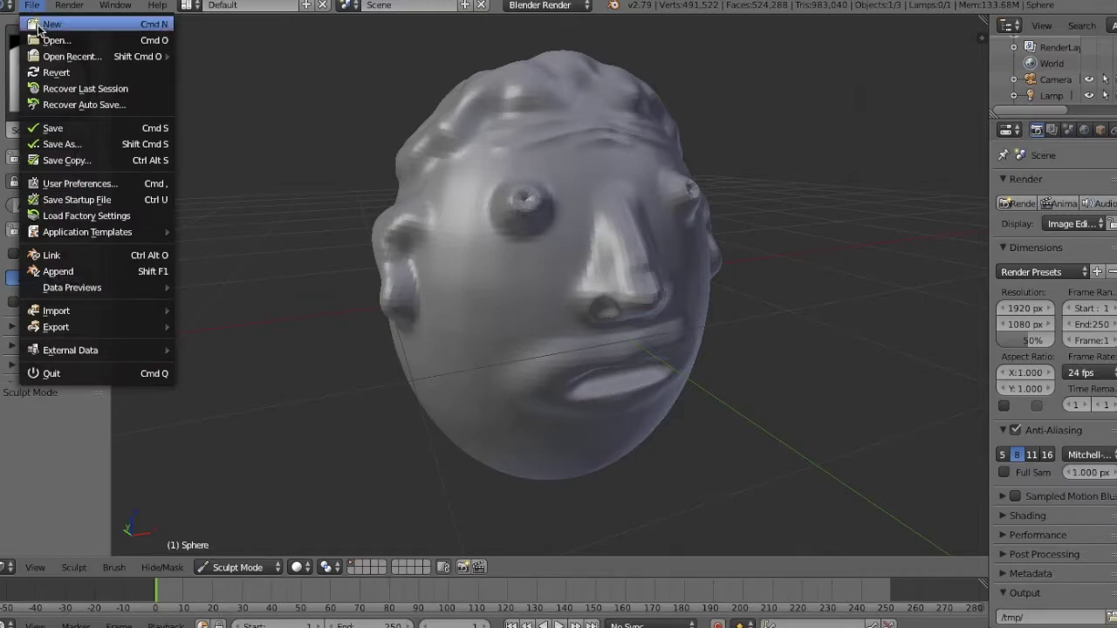
click(39, 24)
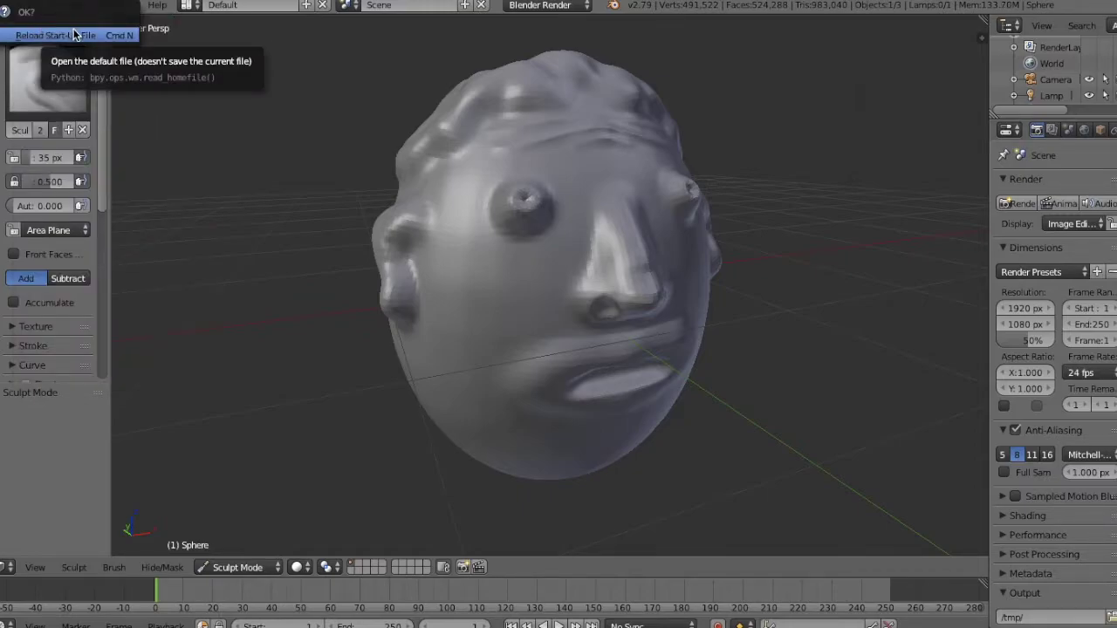
click(48, 39)
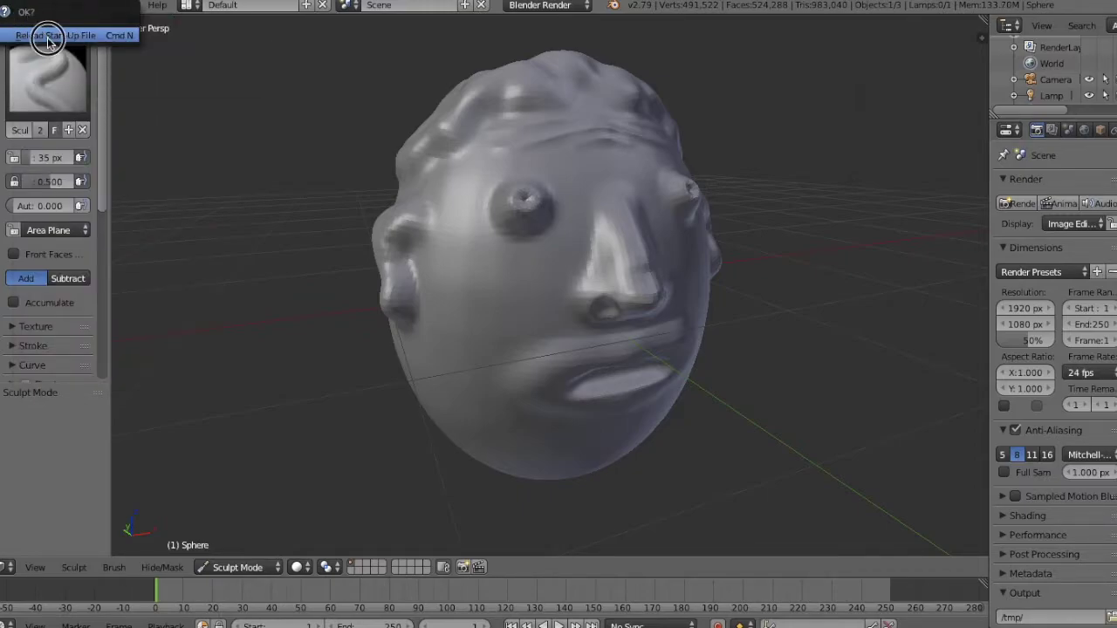
- Zoom and orbit around the default cube until its front corner faces forward
scroll(411, 137, up, 7)
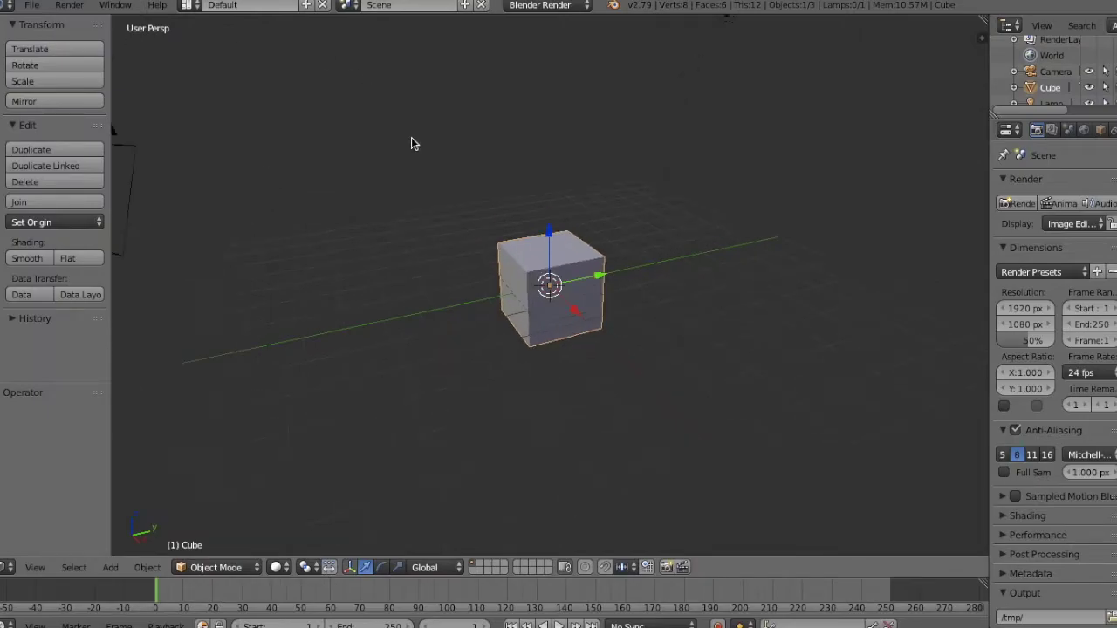
scroll(411, 137, down, 3)
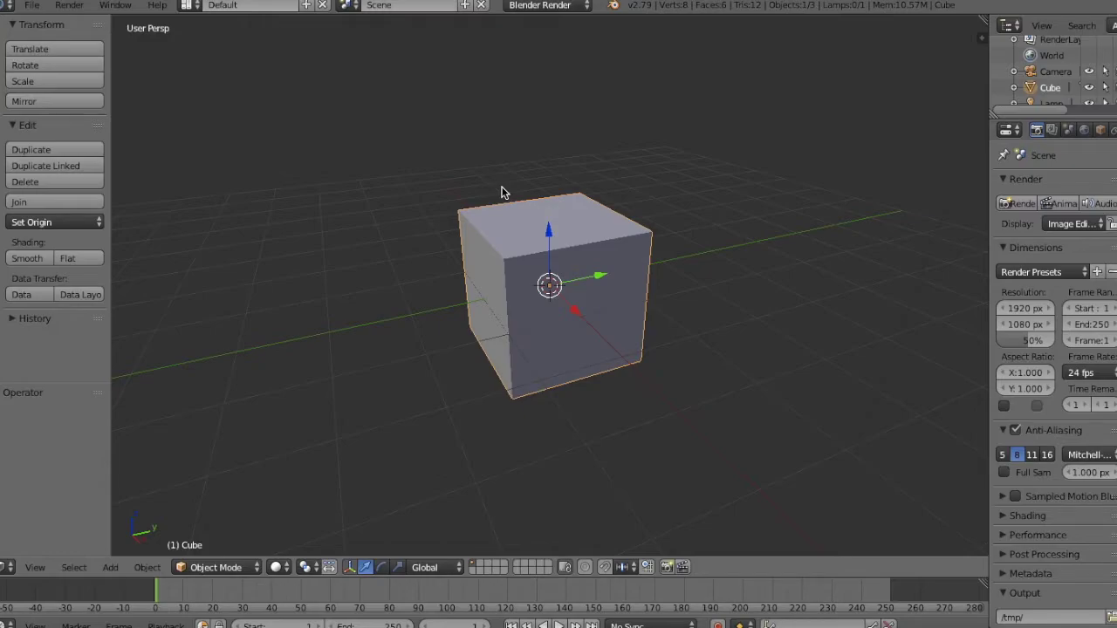
key(KP_4)
key(KP_4)
key(KP_4)
key(KP_4)
key(KP_4)
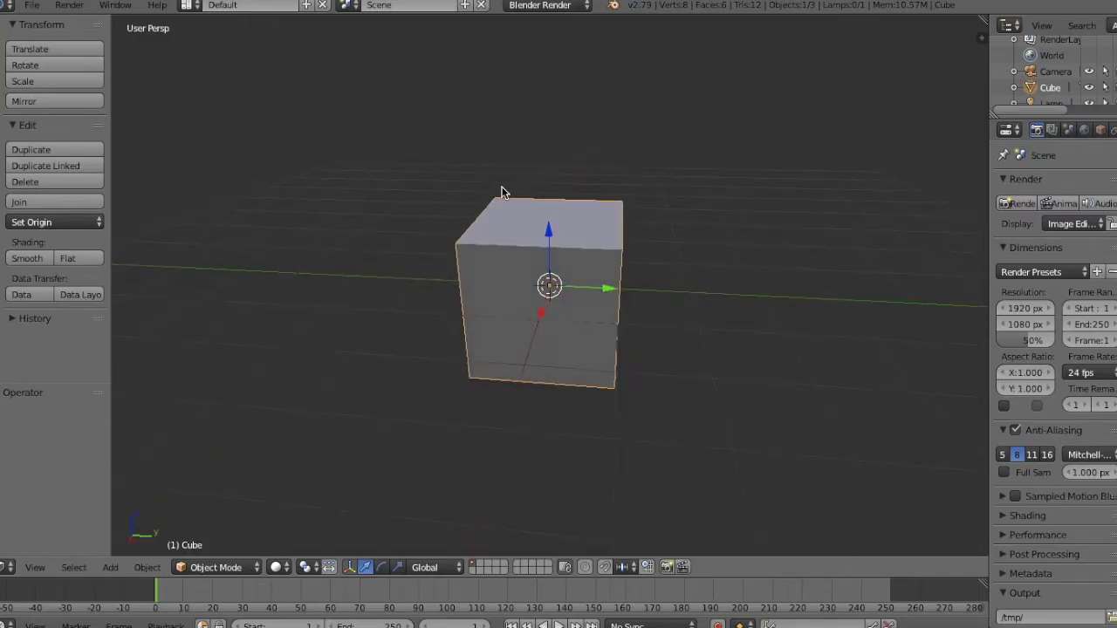
scroll(501, 192, up, 3)
scroll(502, 192, down, 3)
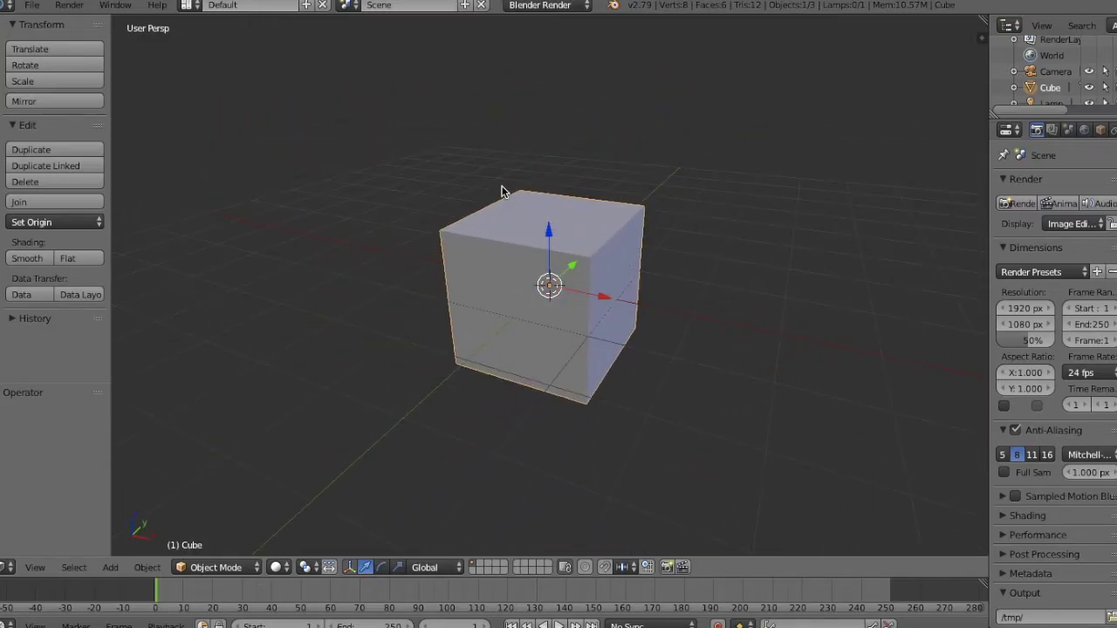
key(KP_4)
scroll(502, 192, up, 3)
scroll(501, 192, down, 2)
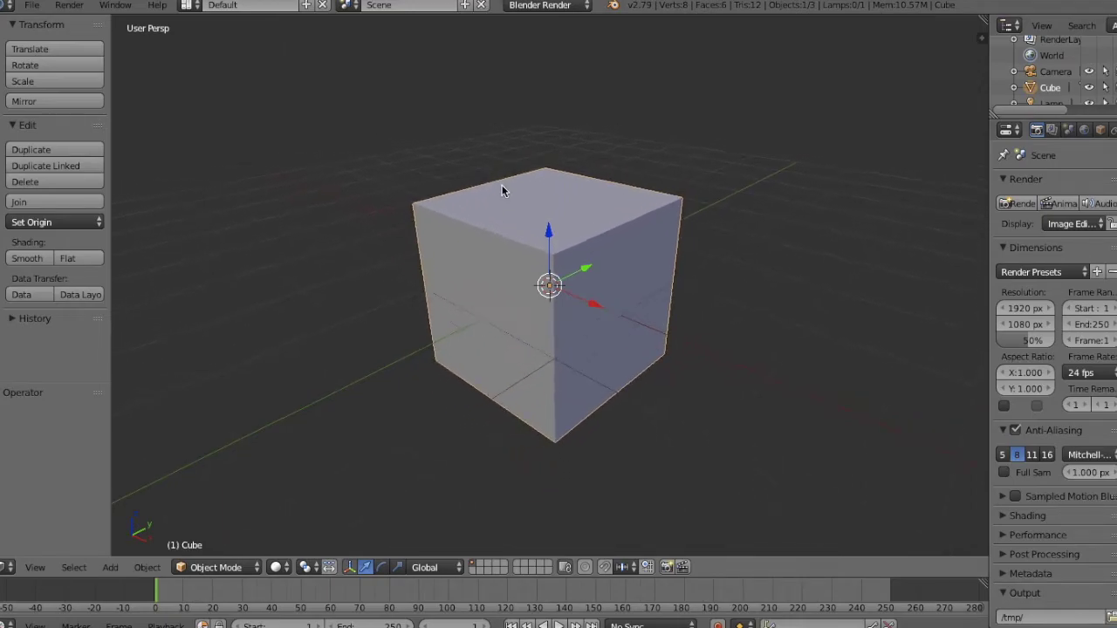
key(KP_4)
key(KP_4)
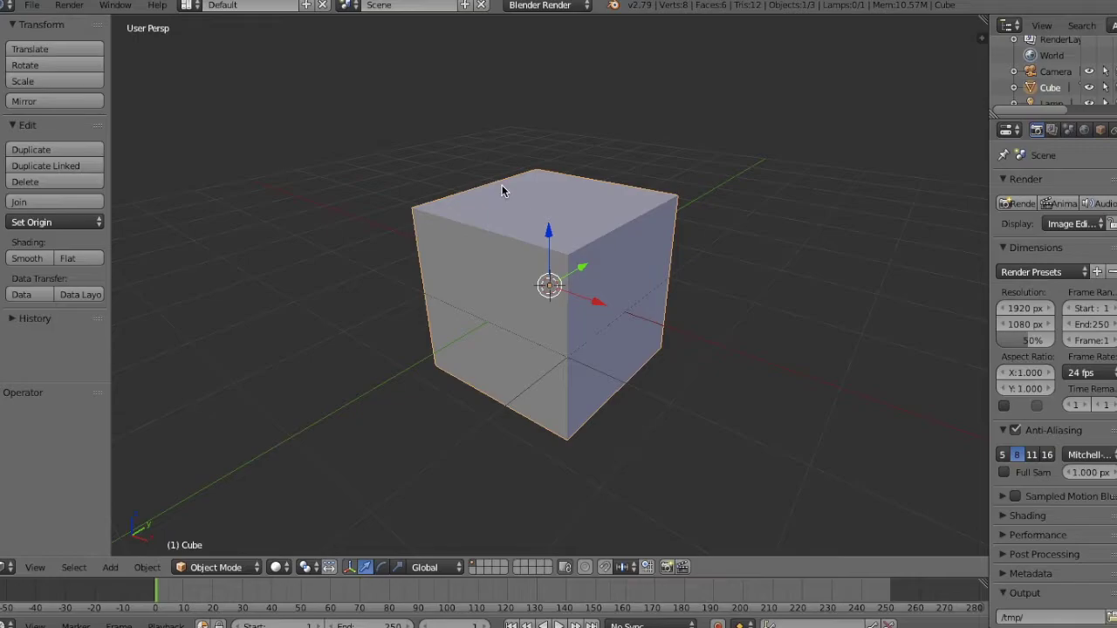
key(KP_6)
key(KP_4)
scroll(502, 191, up, 3)
scroll(502, 190, down, 3)
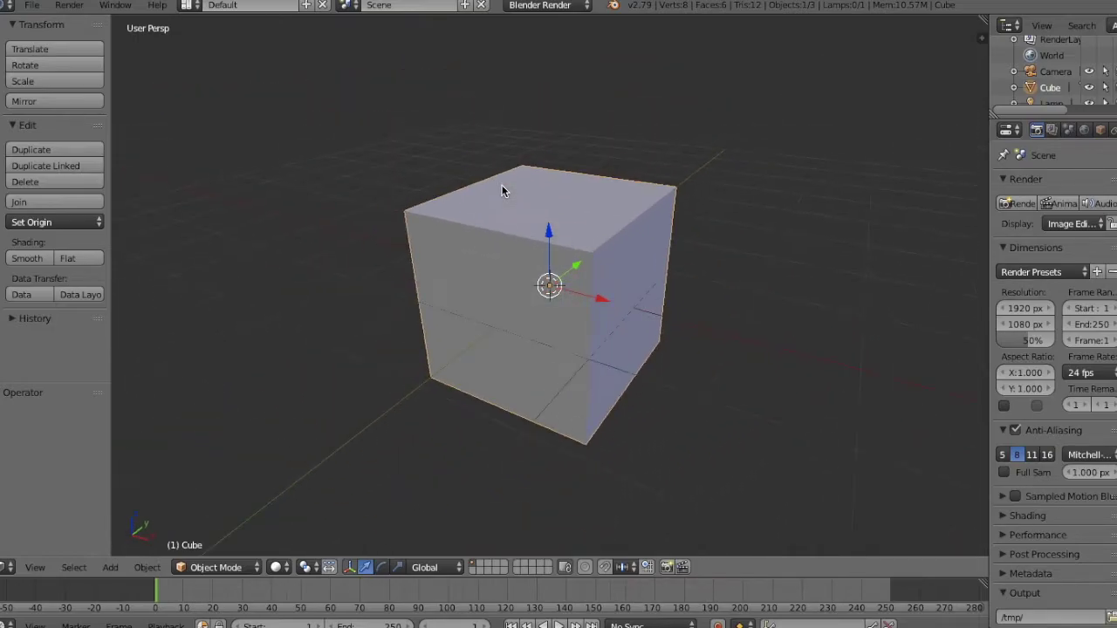
key(KP_6)
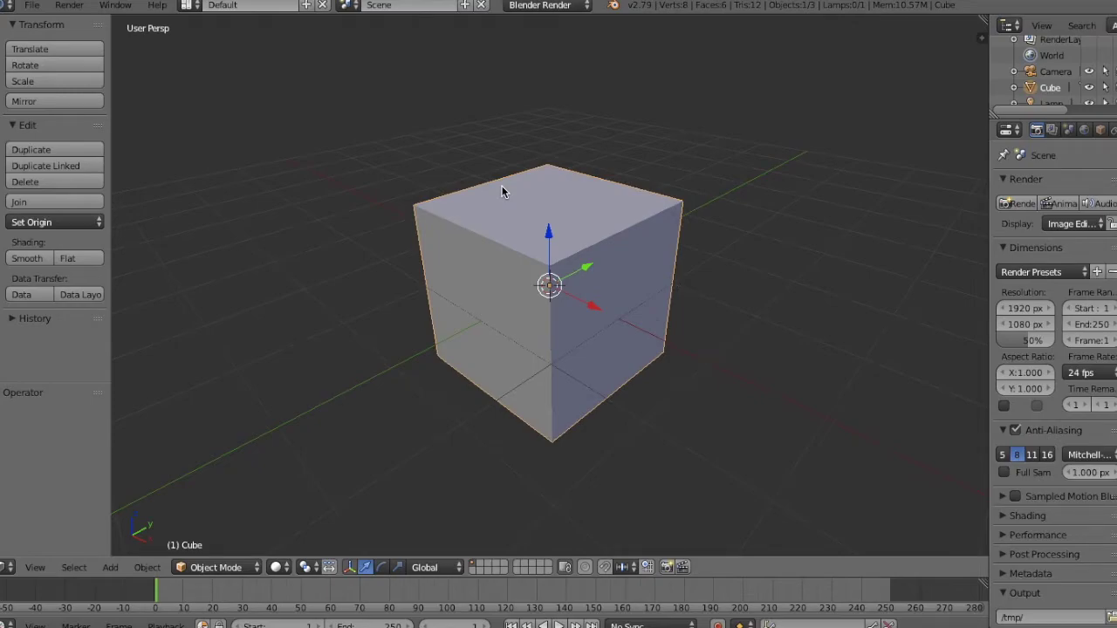
key(KP_4)
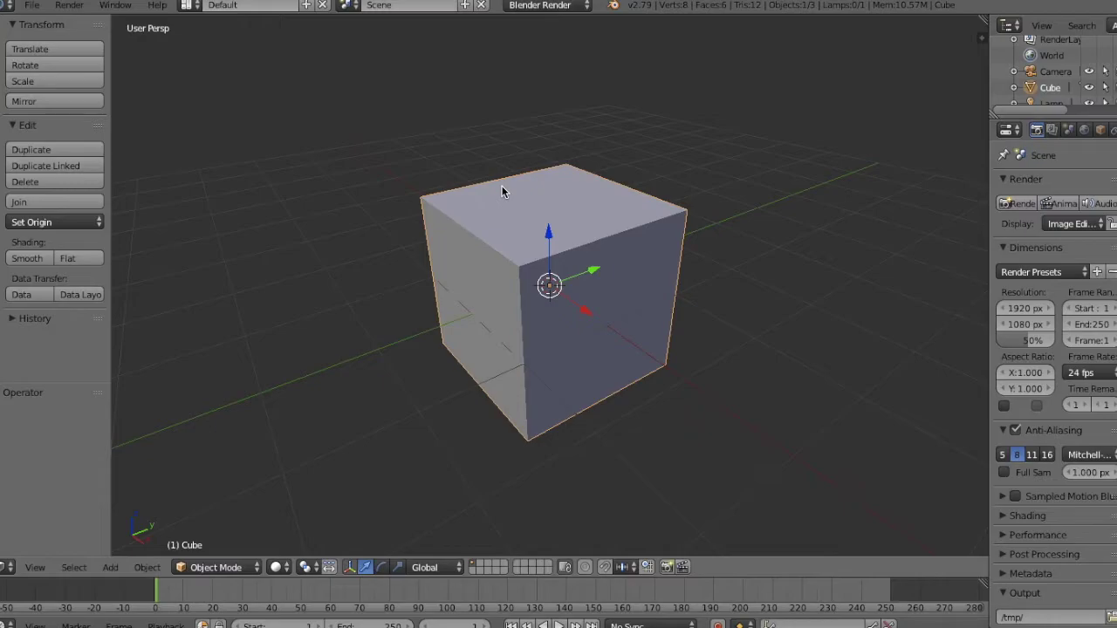
- Toggle between orthographic and perspective views and orbit to show the cube's top
key(KP_5)
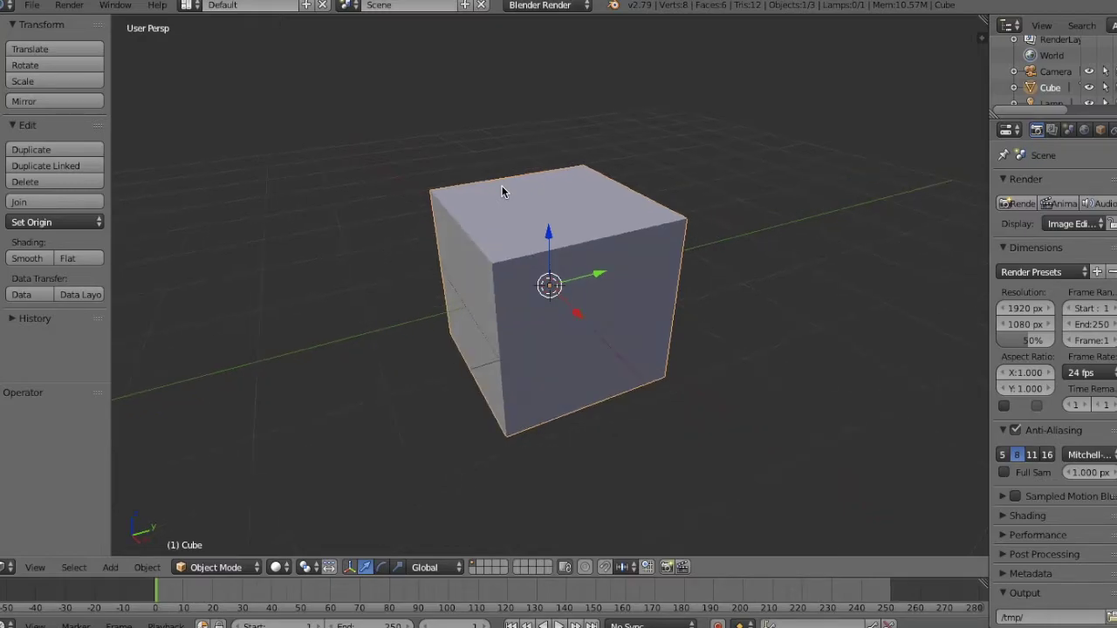
key(KP_5)
key(KP_5)
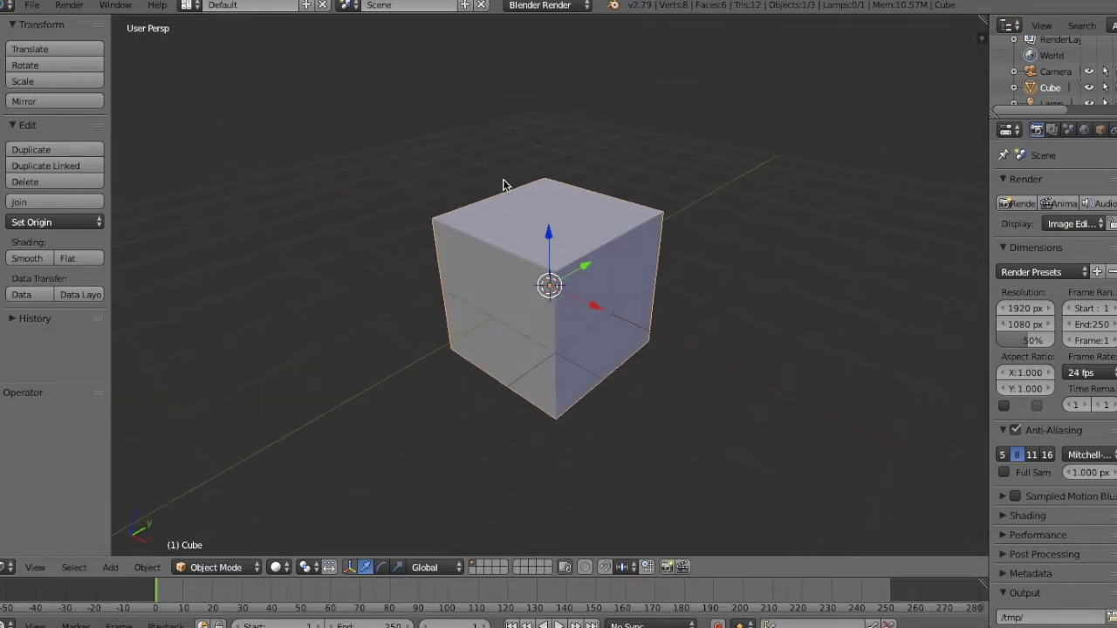
key(KP_5)
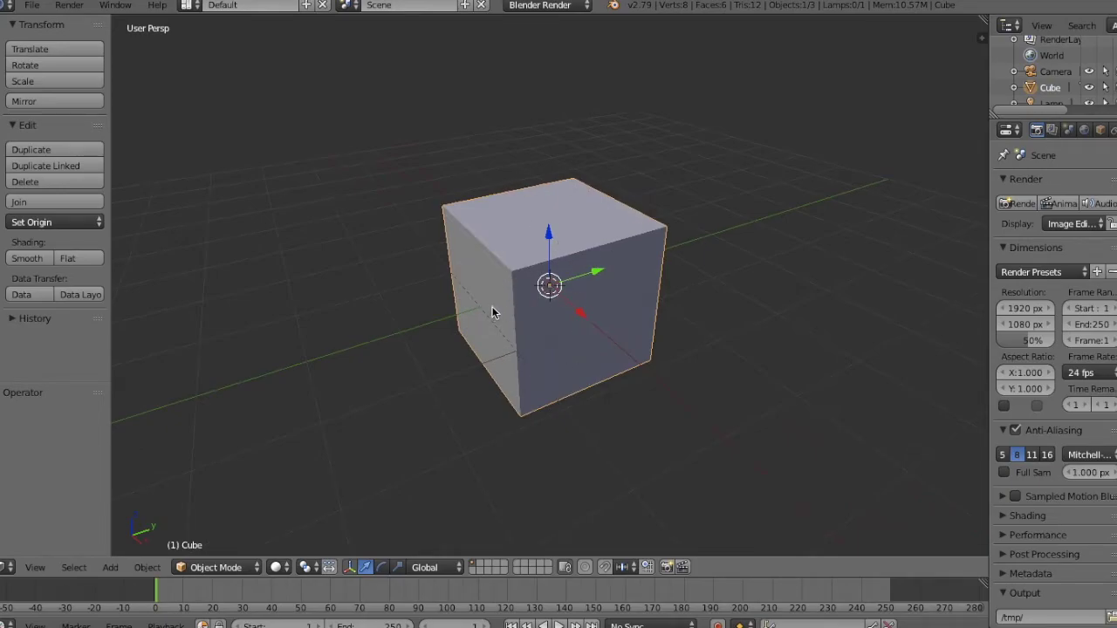
key(KP_8)
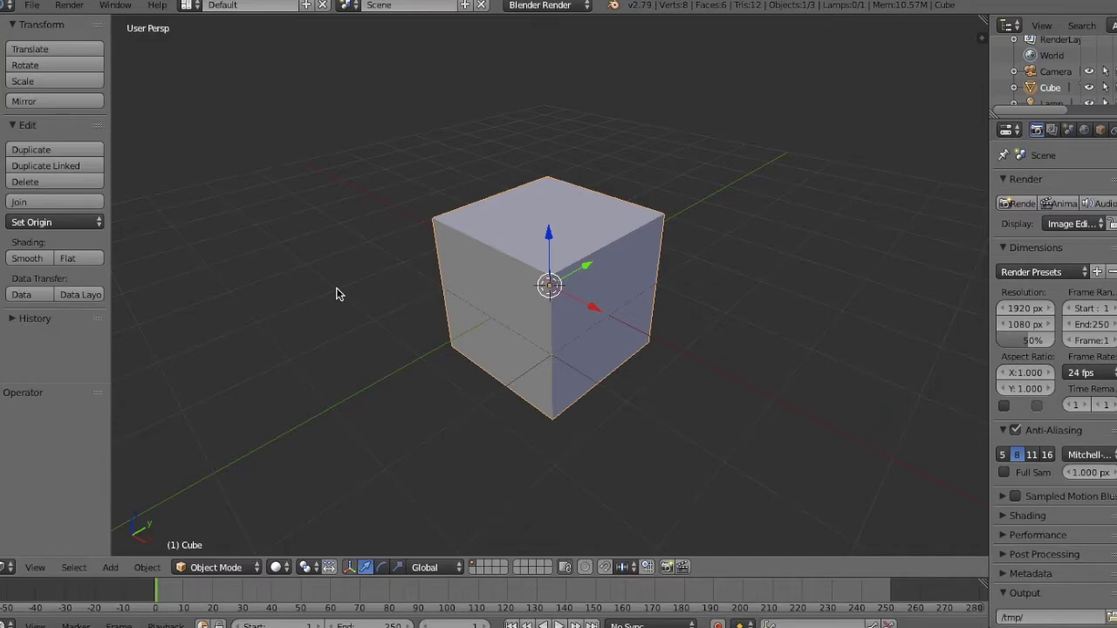
key(KP_6)
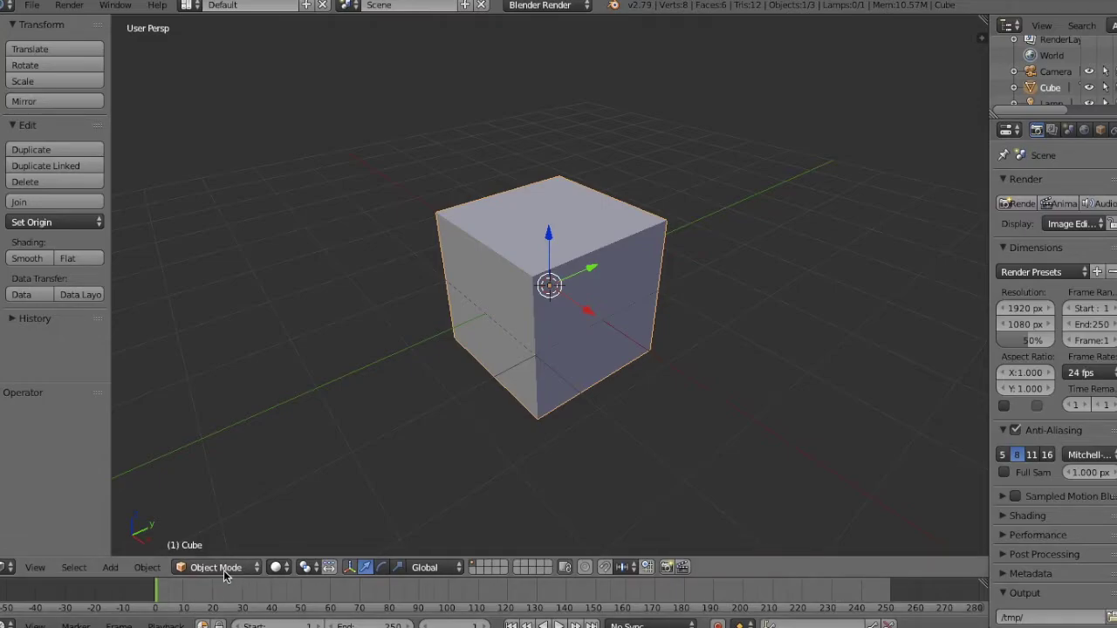
click(241, 568)
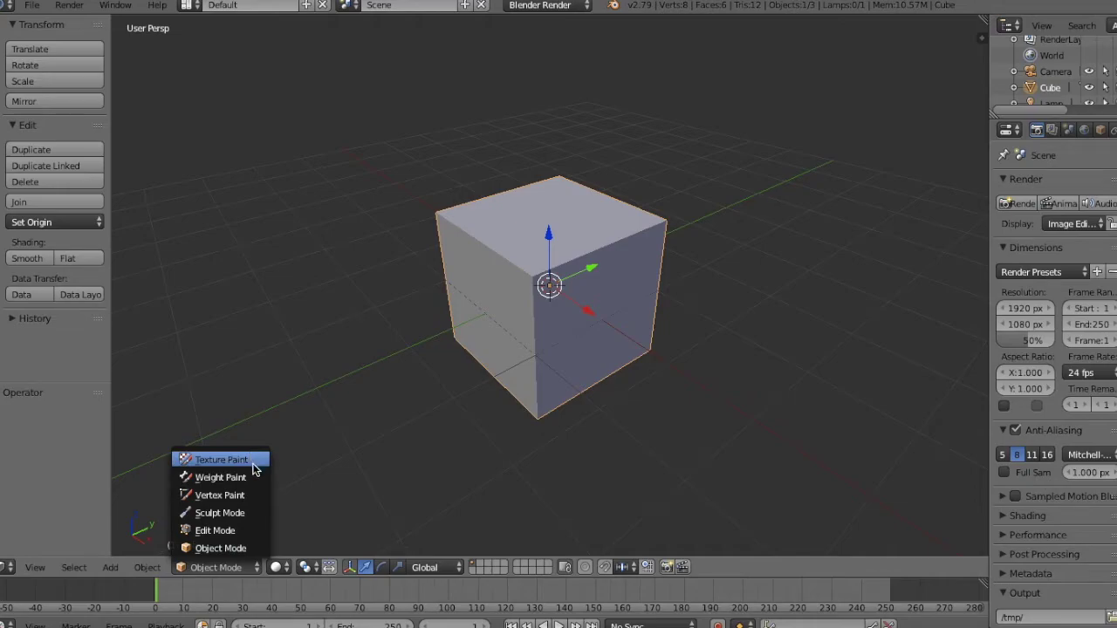
- Select the default cube and delete it with X, confirming Delete in the popup
click(239, 569)
click(479, 303)
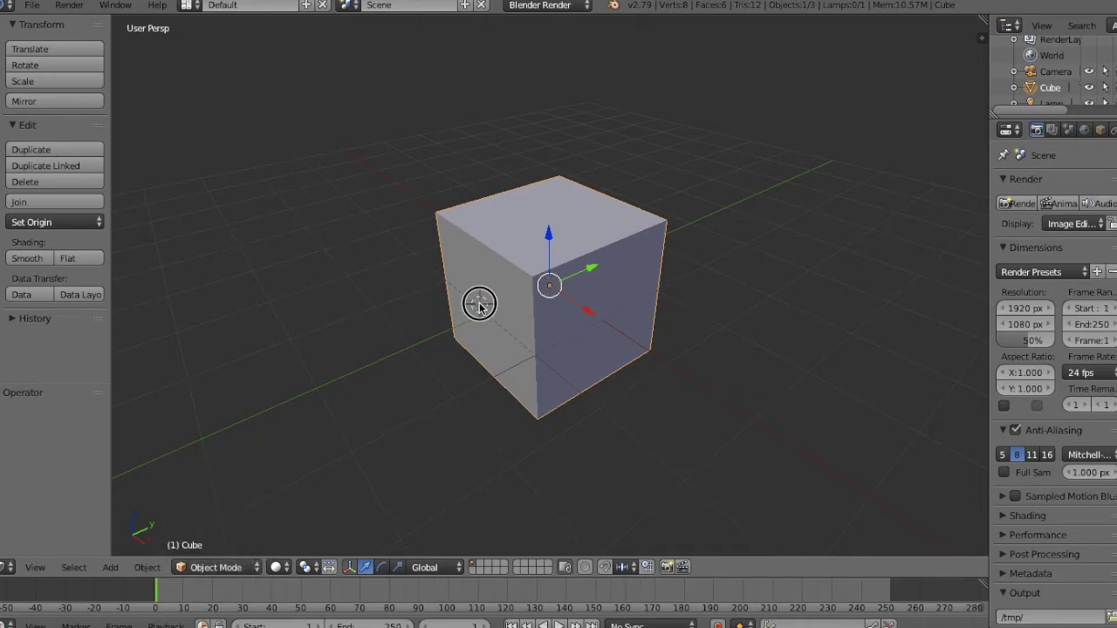
click(549, 287)
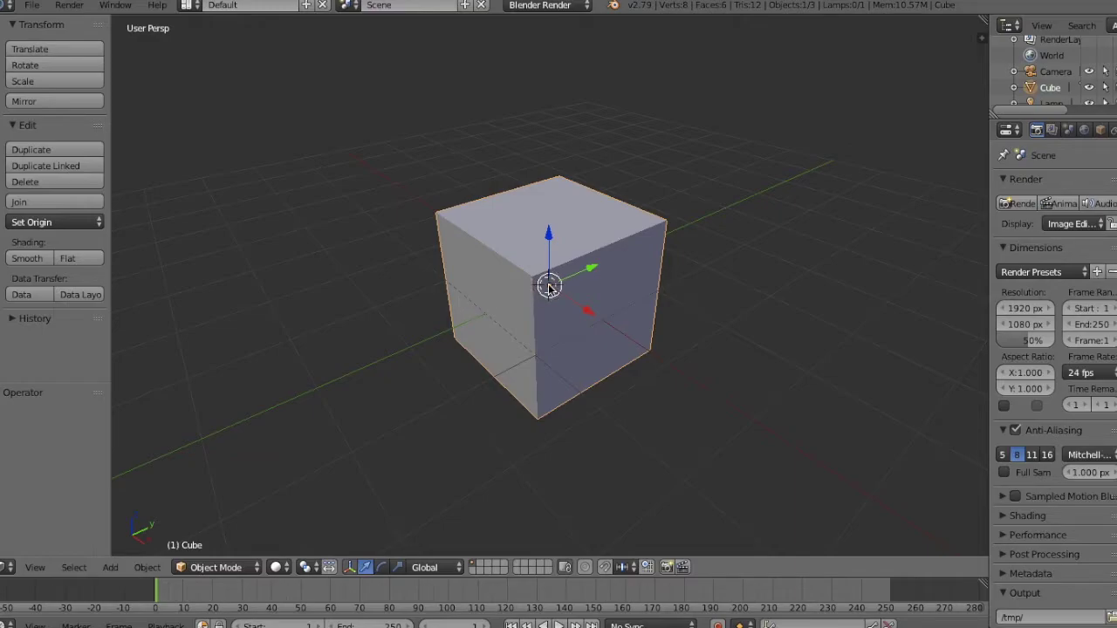
key(x)
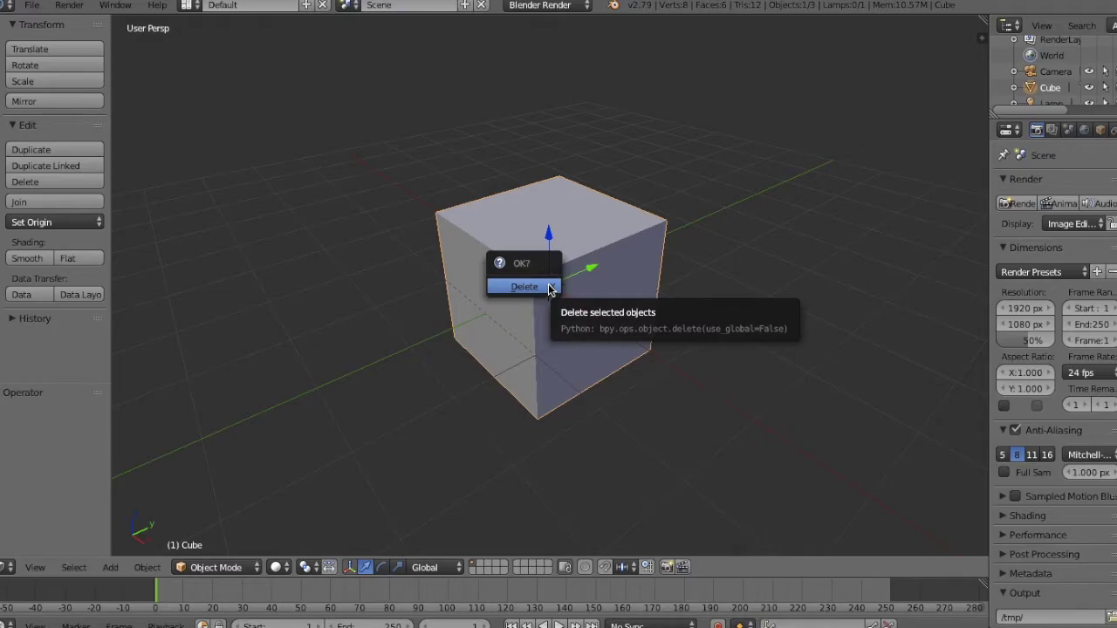
click(522, 289)
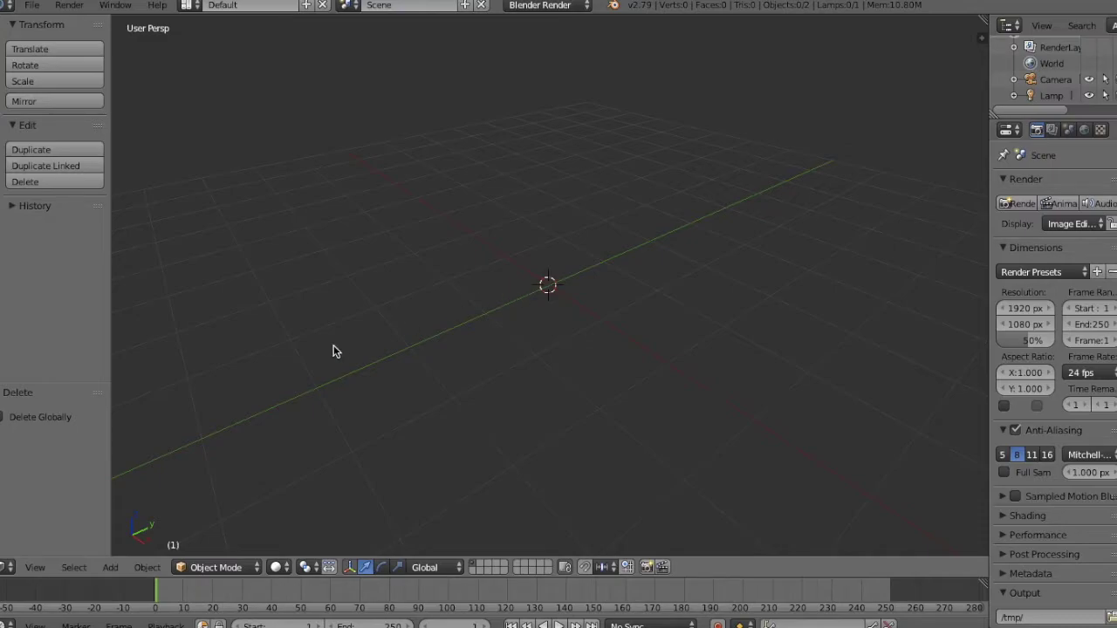
- Add a UV sphere (32 segments, 16 rings, size 1.000) from Add > Mesh and inspect it
click(111, 568)
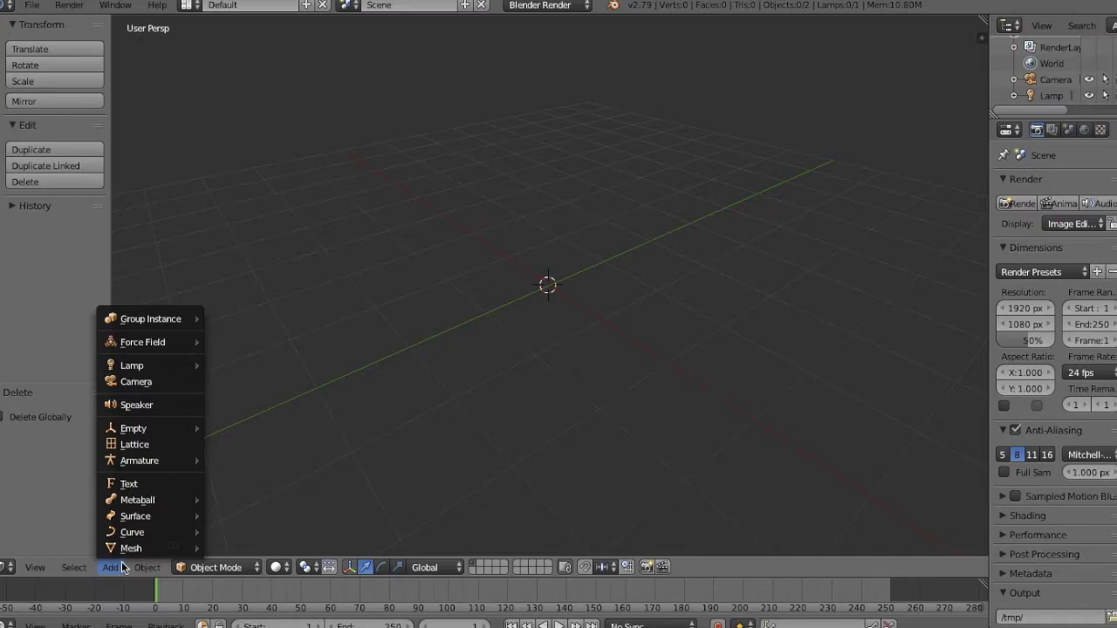
mouse_move(142, 550)
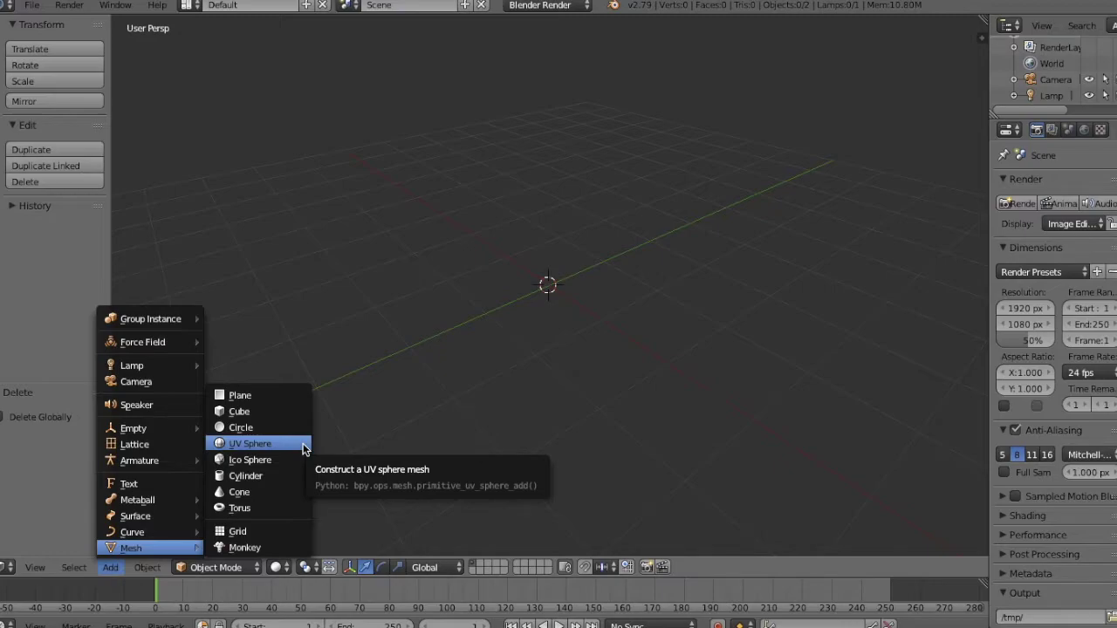
click(262, 444)
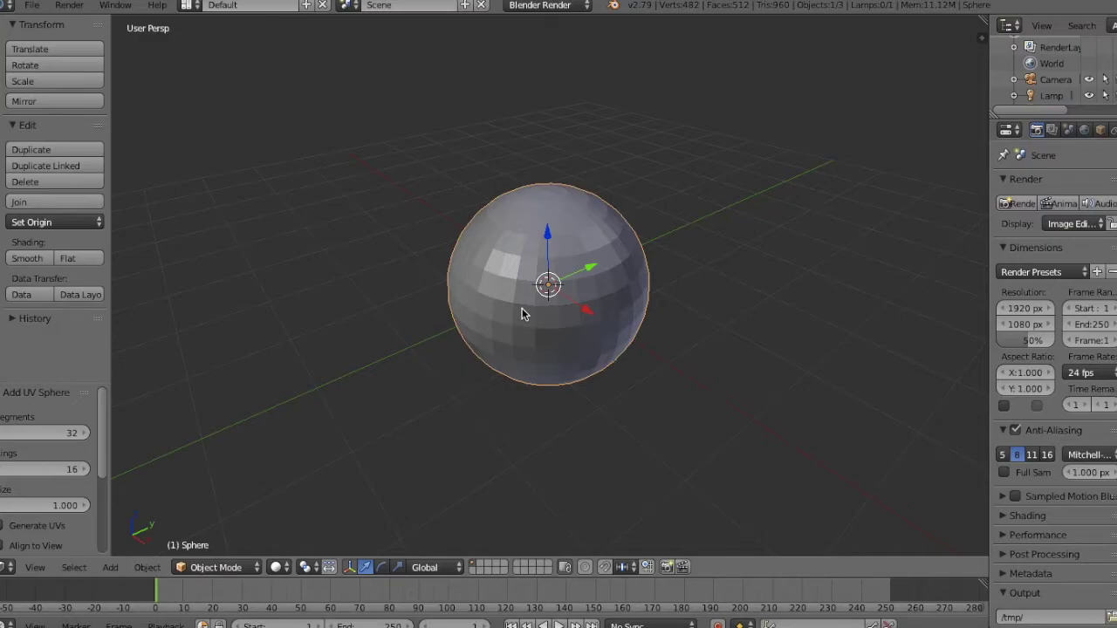
scroll(521, 314, up, 4)
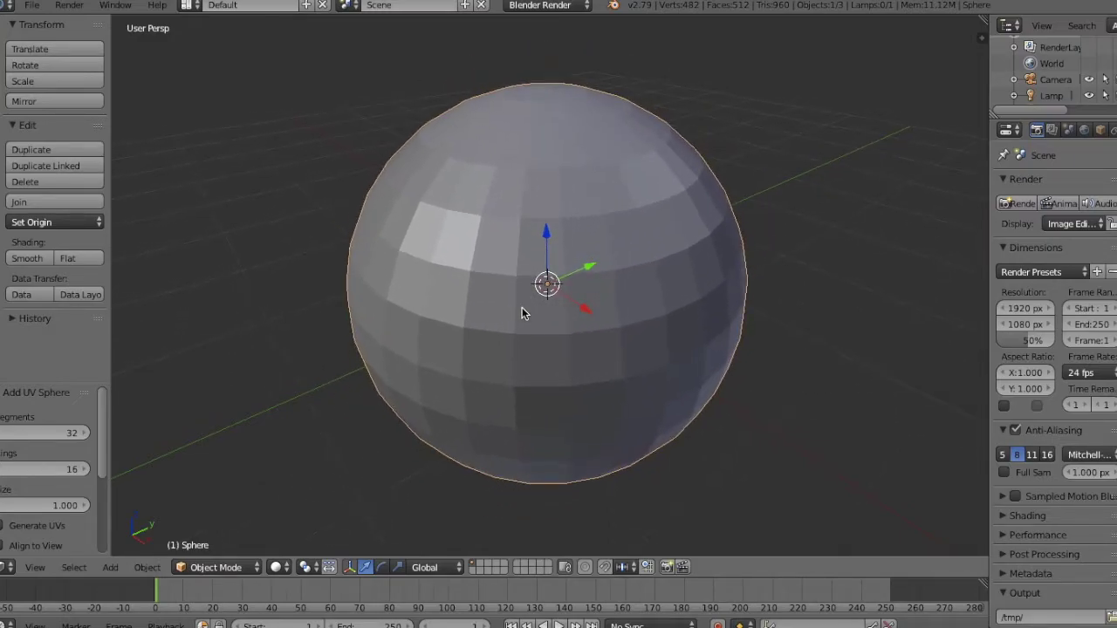
scroll(522, 312, down, 3)
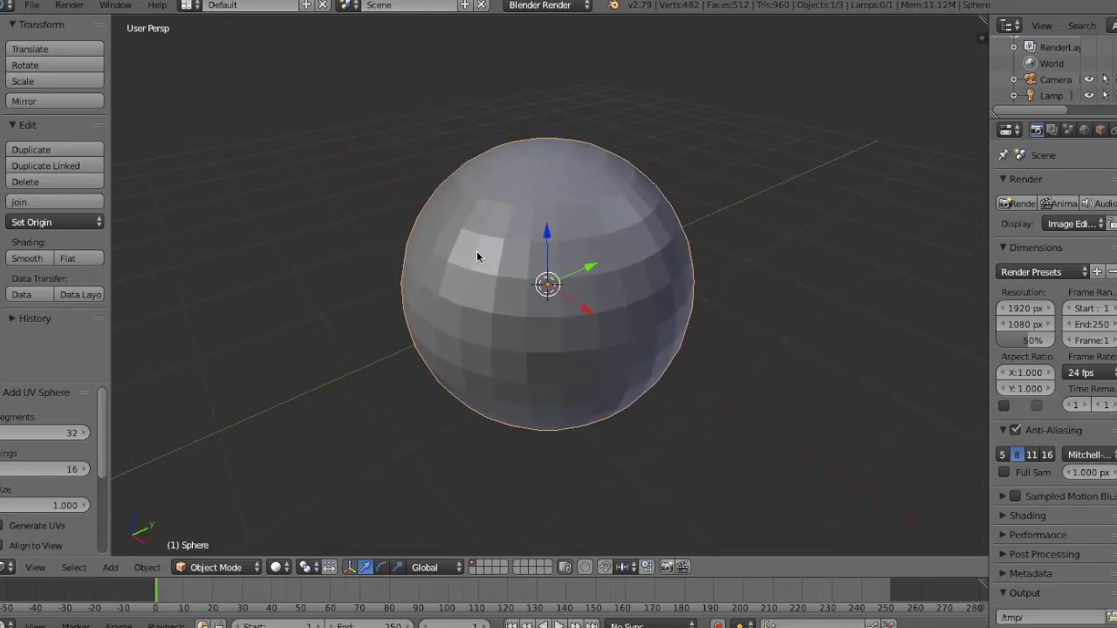
middle_drag(506, 268, 506, 268)
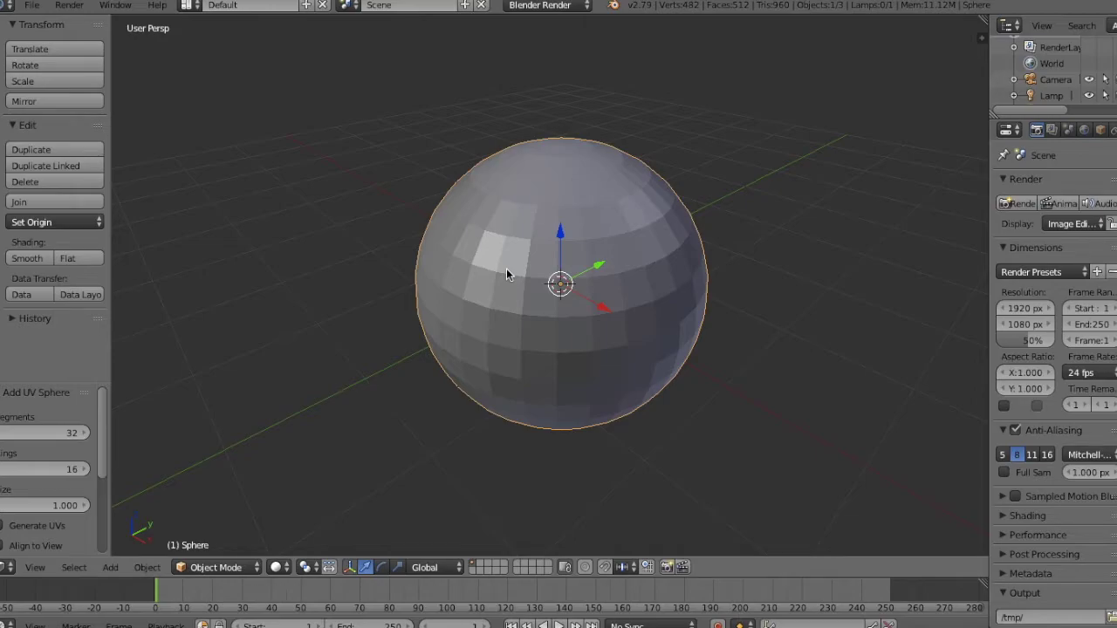
scroll(506, 267, up, 5)
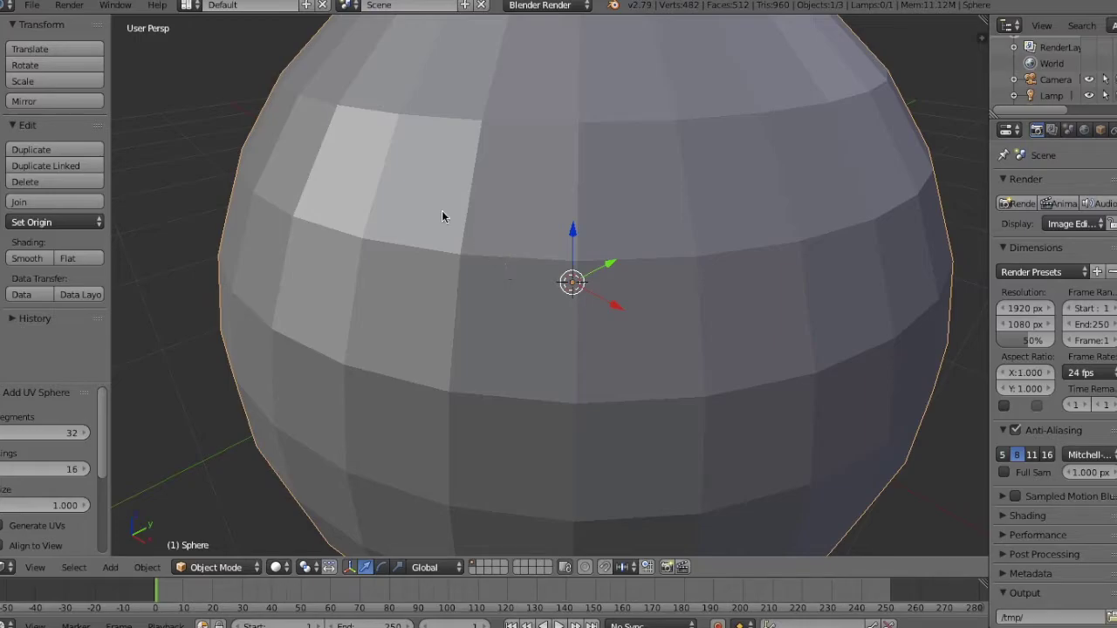
scroll(420, 206, down, 4)
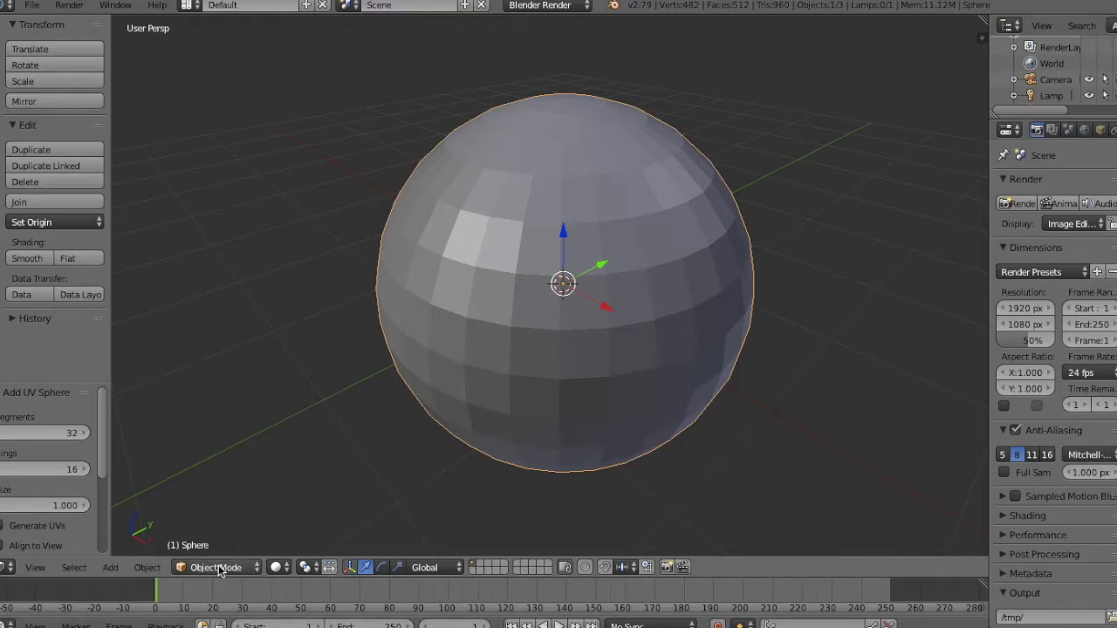
- Switch the UV sphere from Object Mode to Edit Mode
click(218, 568)
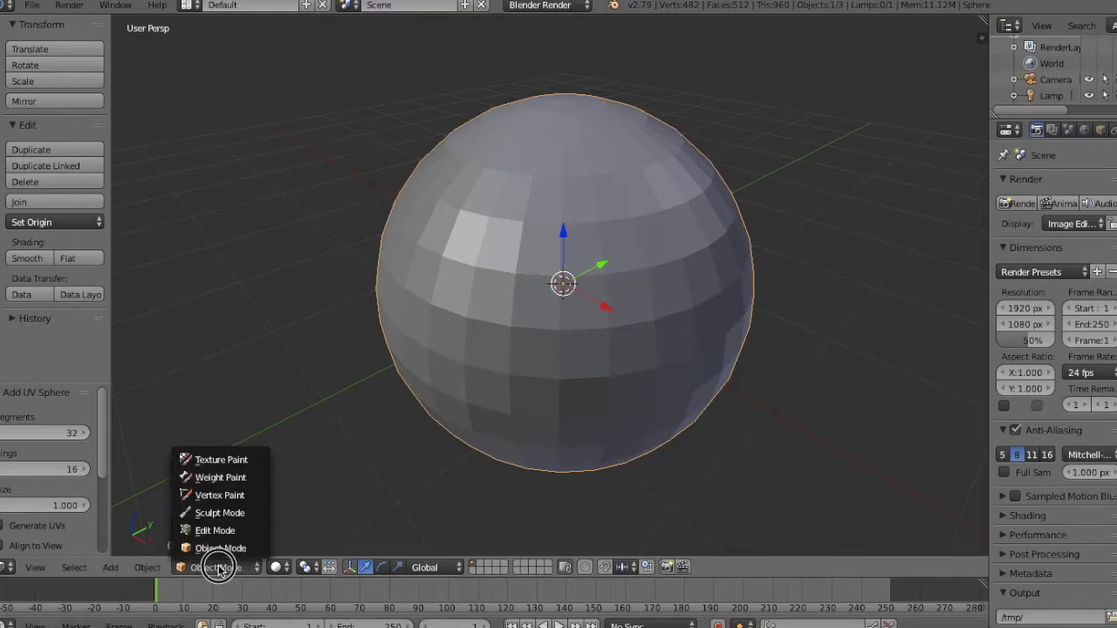
click(251, 531)
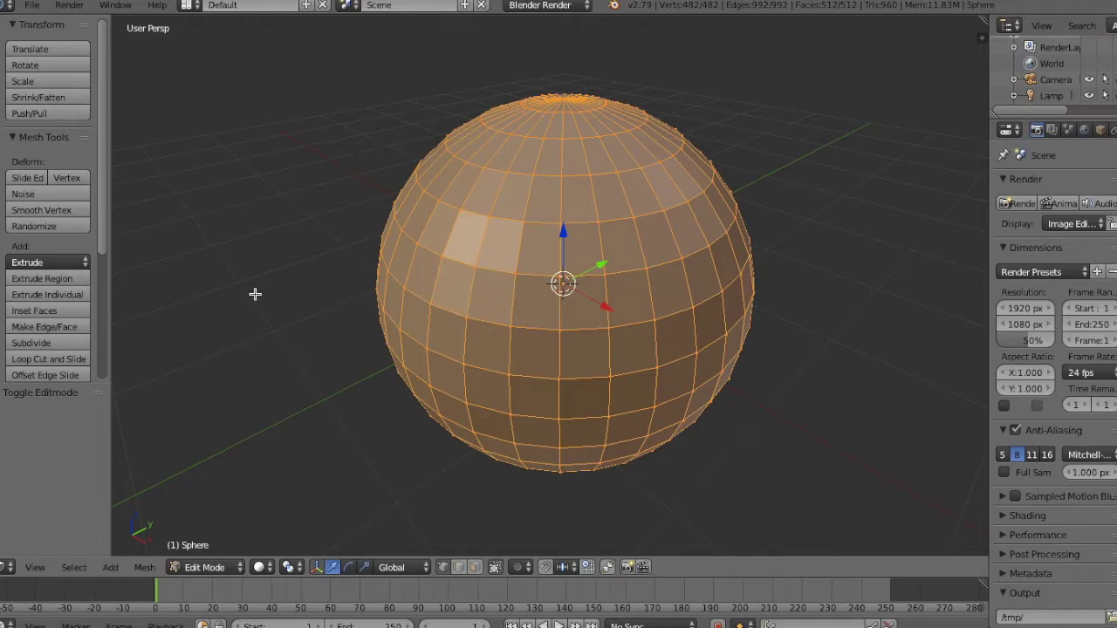
- Subdivide the sphere three times to 30,722 vertices and 32,768 faces, then apply Smooth Vertex
click(58, 344)
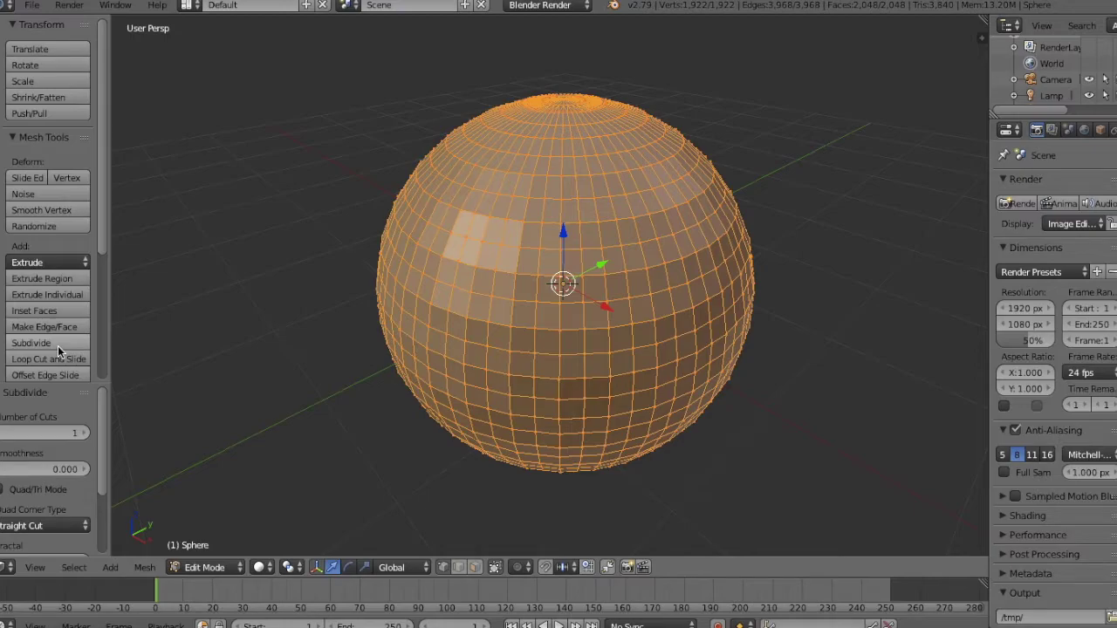
click(57, 345)
click(57, 345)
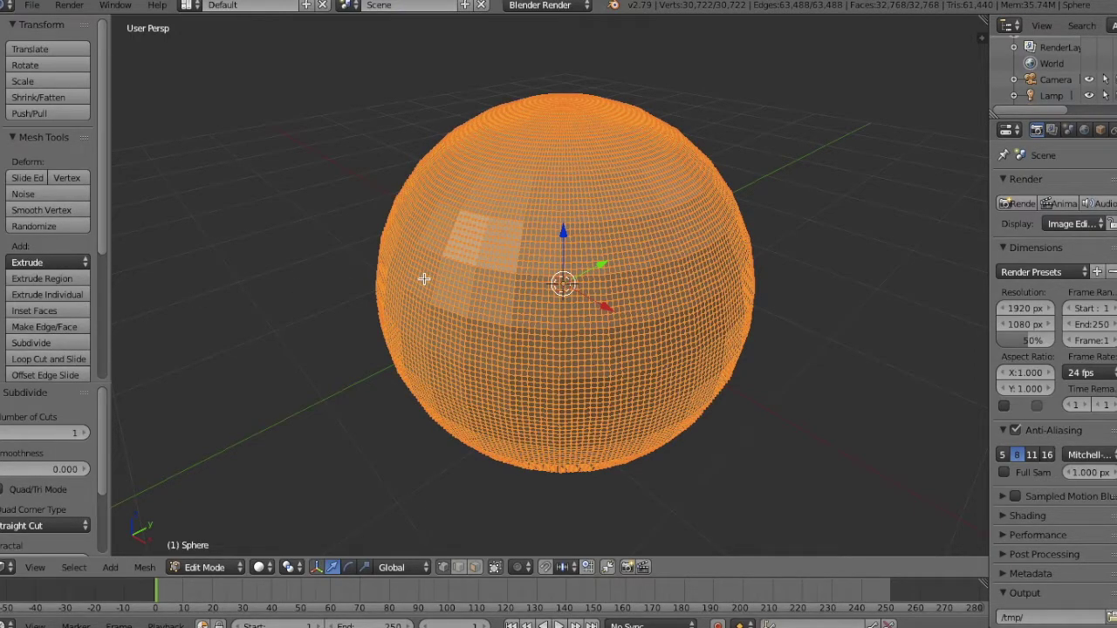
scroll(423, 279, up, 4)
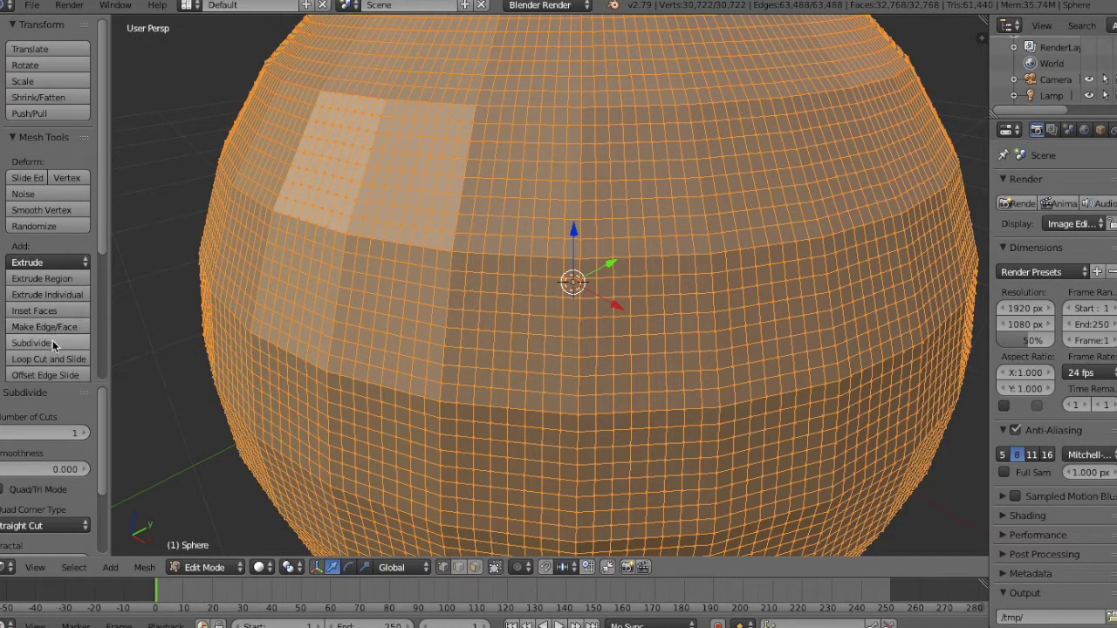
click(79, 211)
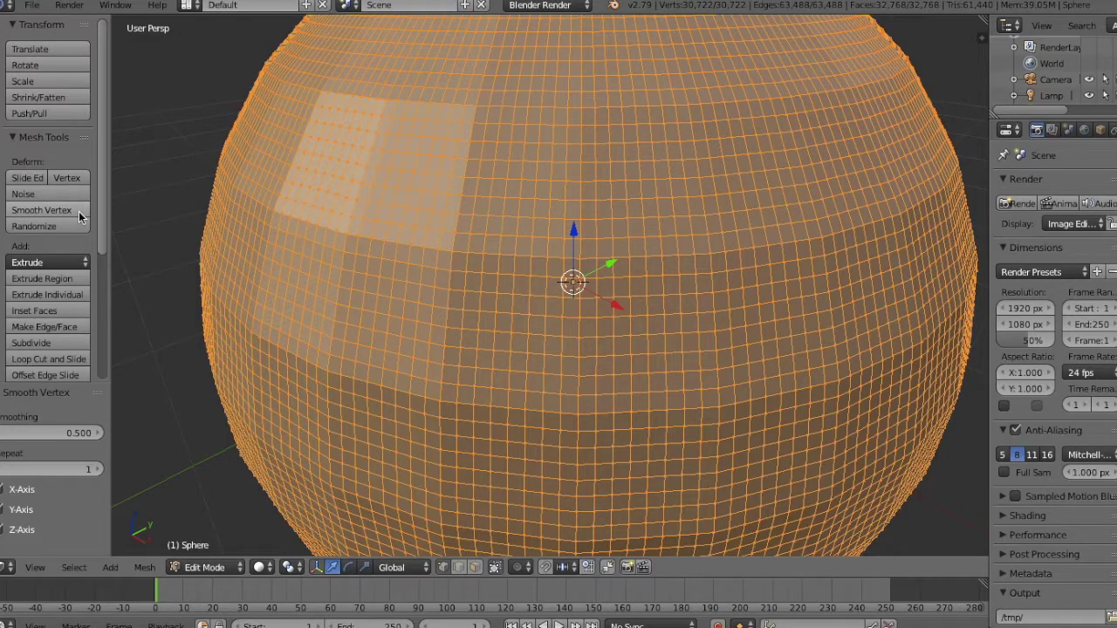
- Apply Smooth Vertex (factor 0.500) about twelve more times until the surface looks even
click(78, 212)
click(78, 211)
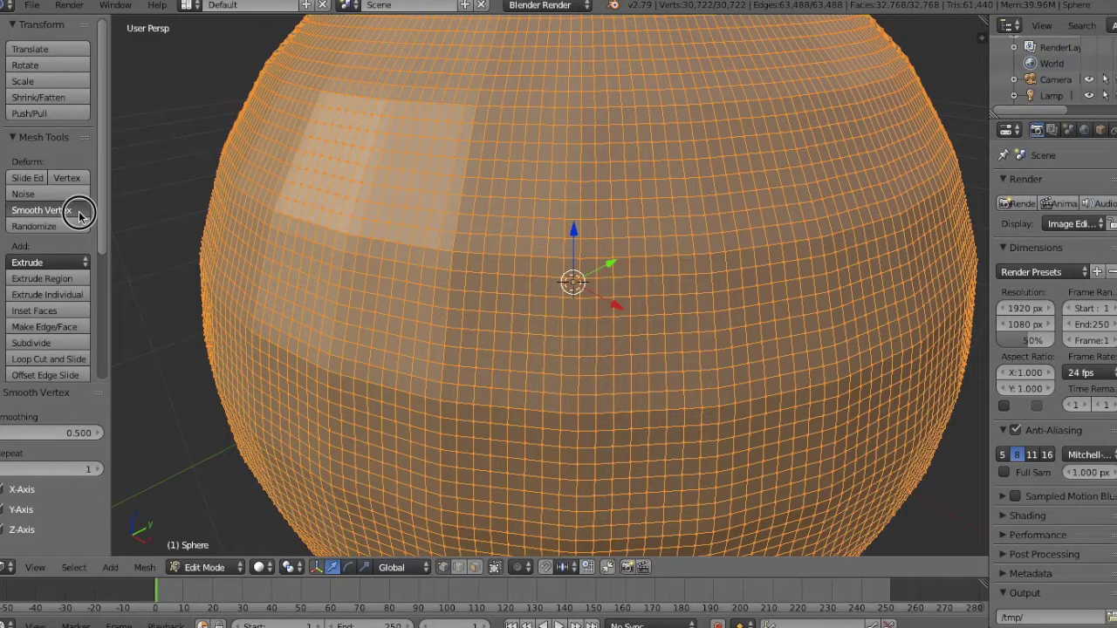
click(78, 213)
click(79, 213)
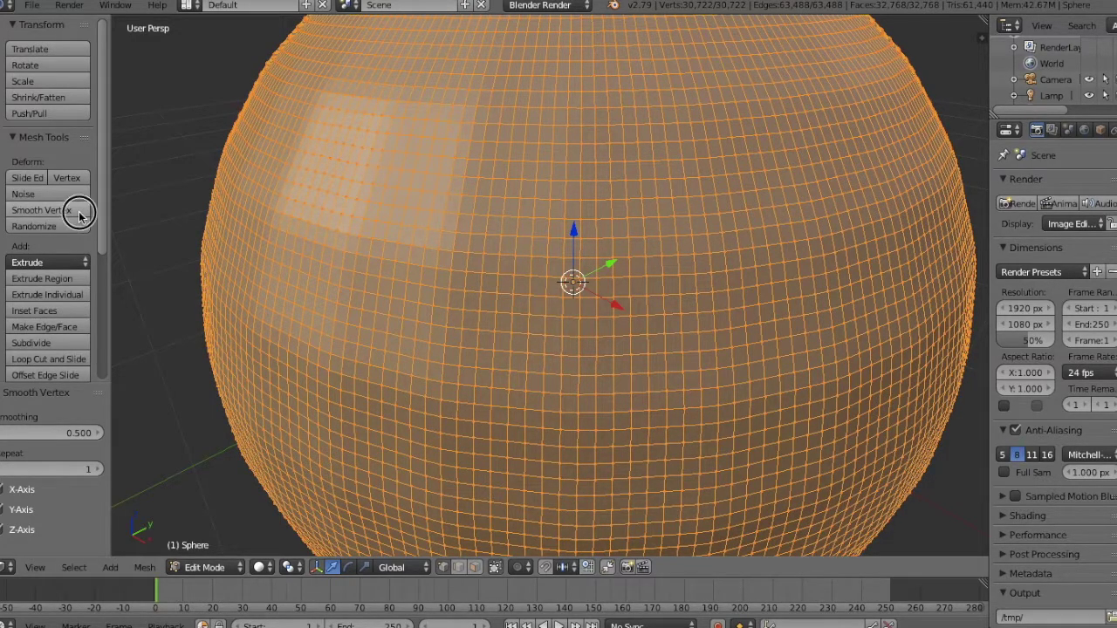
click(79, 213)
click(79, 212)
click(78, 213)
click(78, 213)
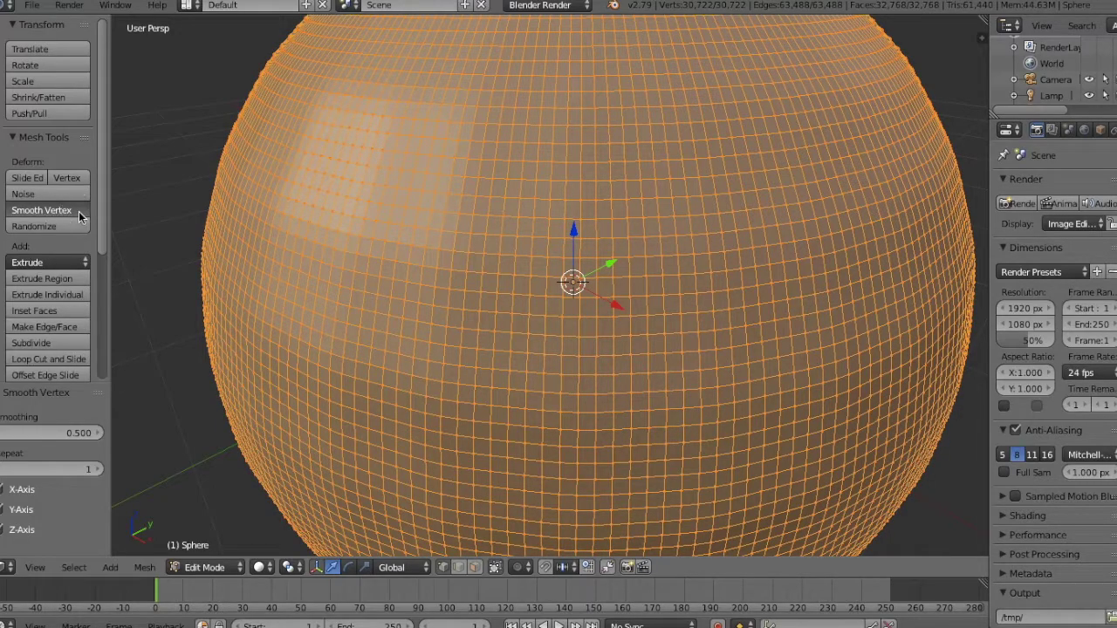
scroll(336, 231, down, 8)
scroll(336, 231, up, 5)
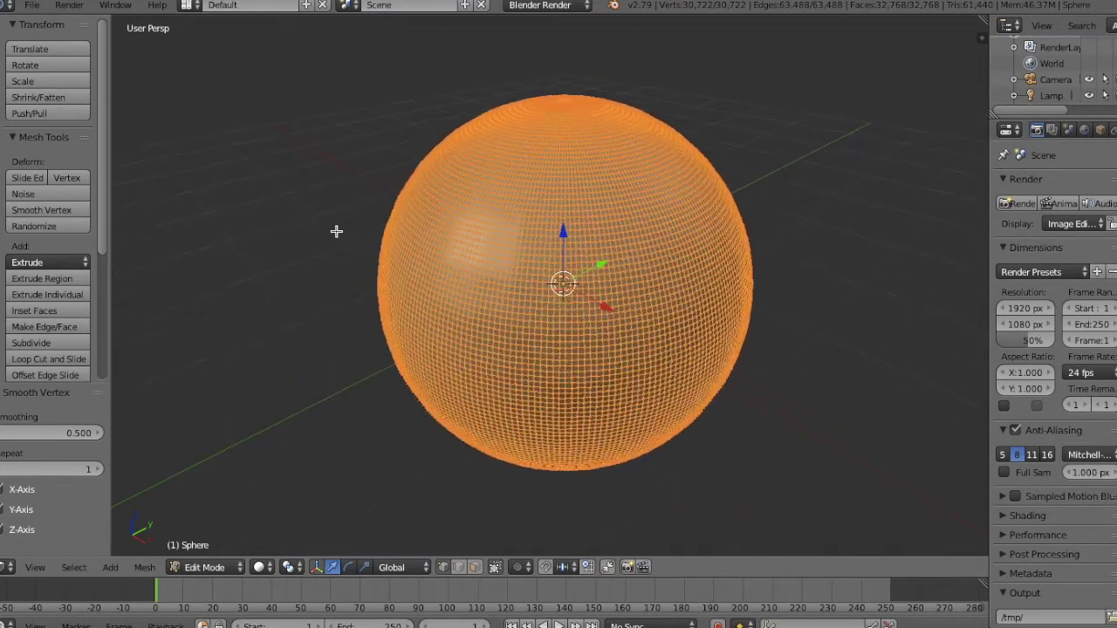
scroll(336, 231, up, 2)
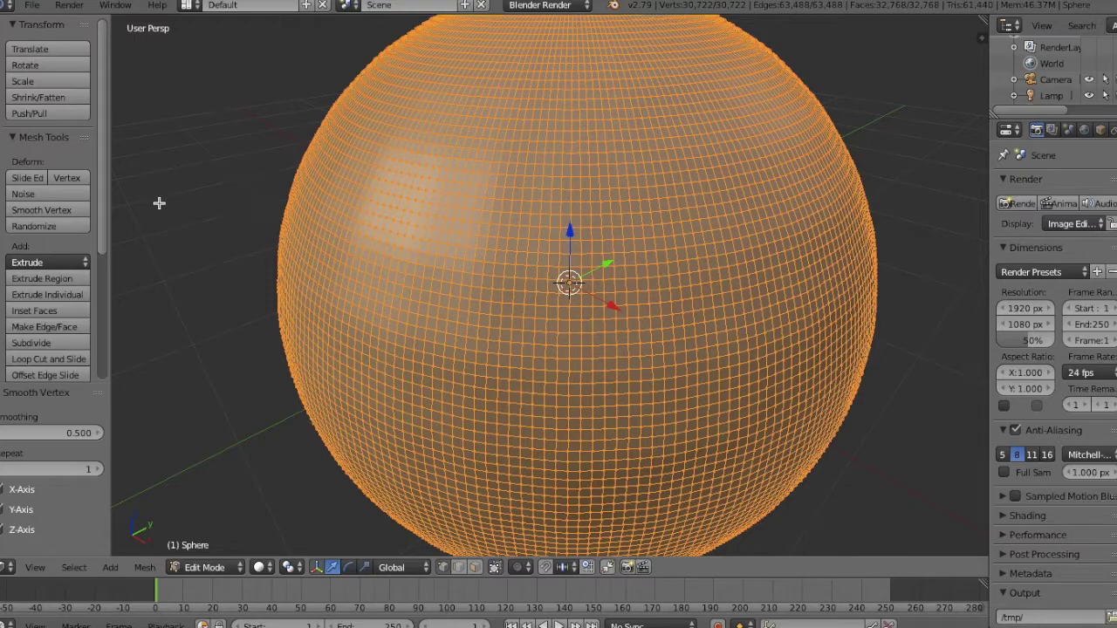
click(74, 211)
click(74, 211)
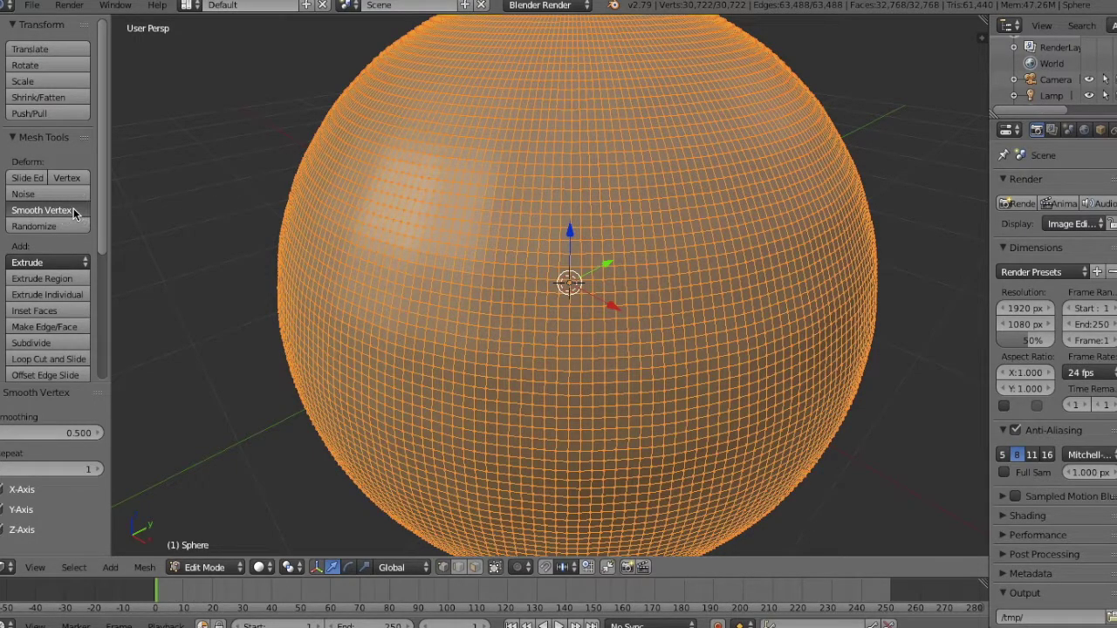
click(75, 211)
click(75, 211)
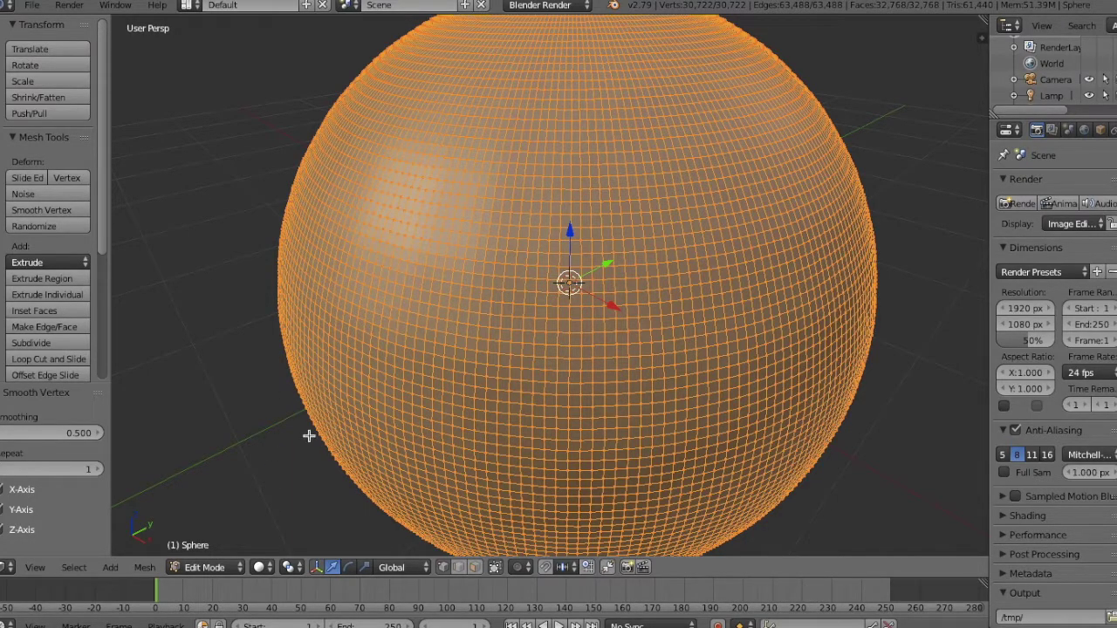
- Return the smoothed sphere to Object Mode, zoom out, and hide the transform manipulator
click(221, 568)
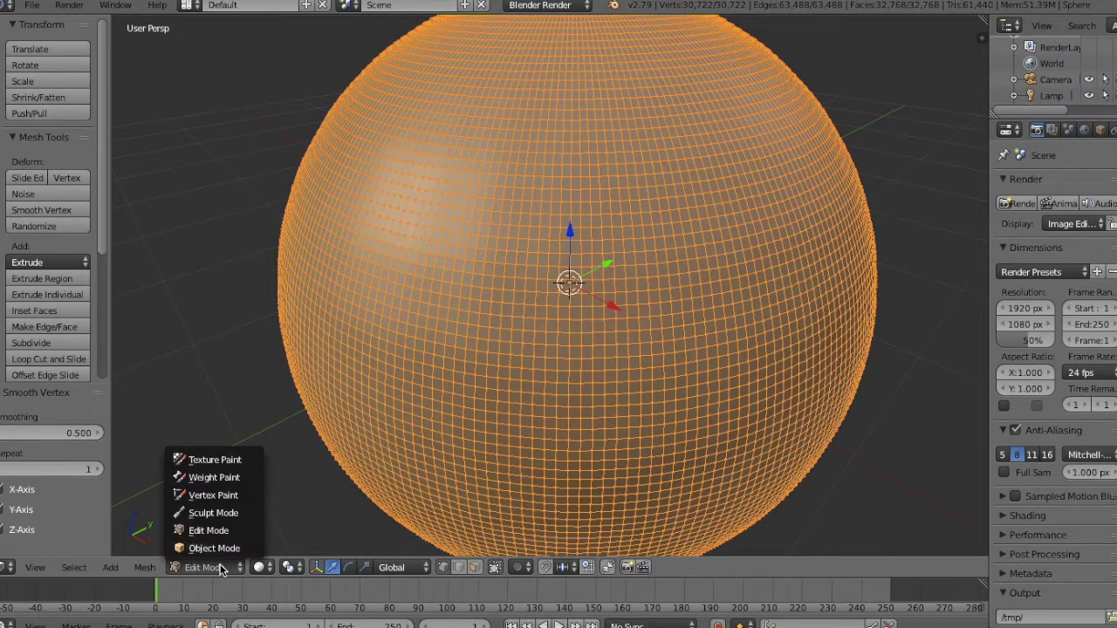
click(219, 474)
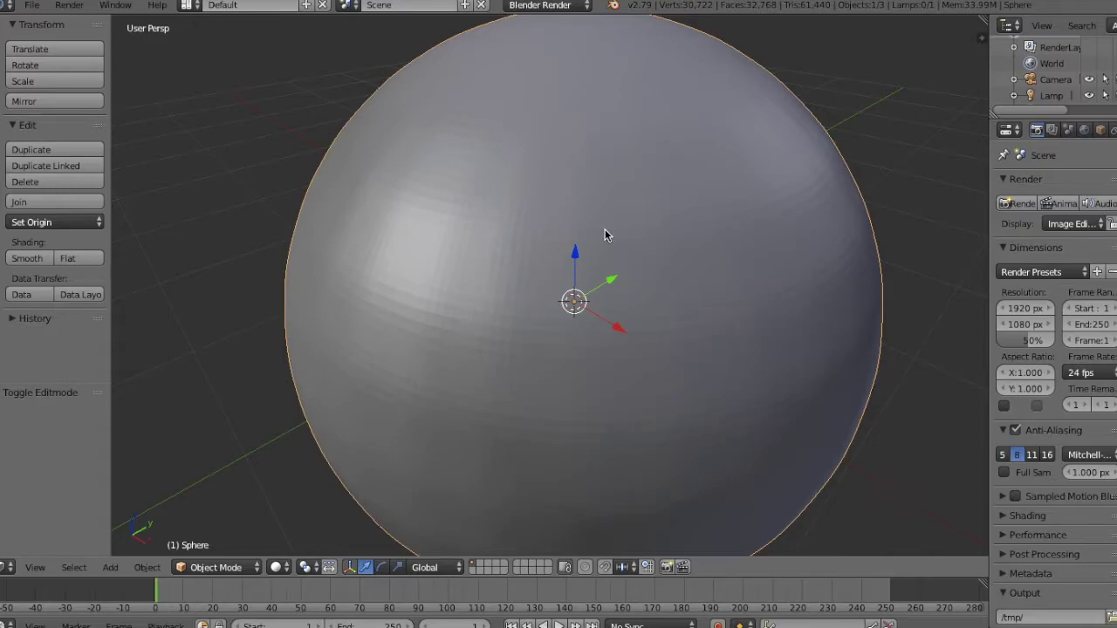
scroll(605, 229, down, 2)
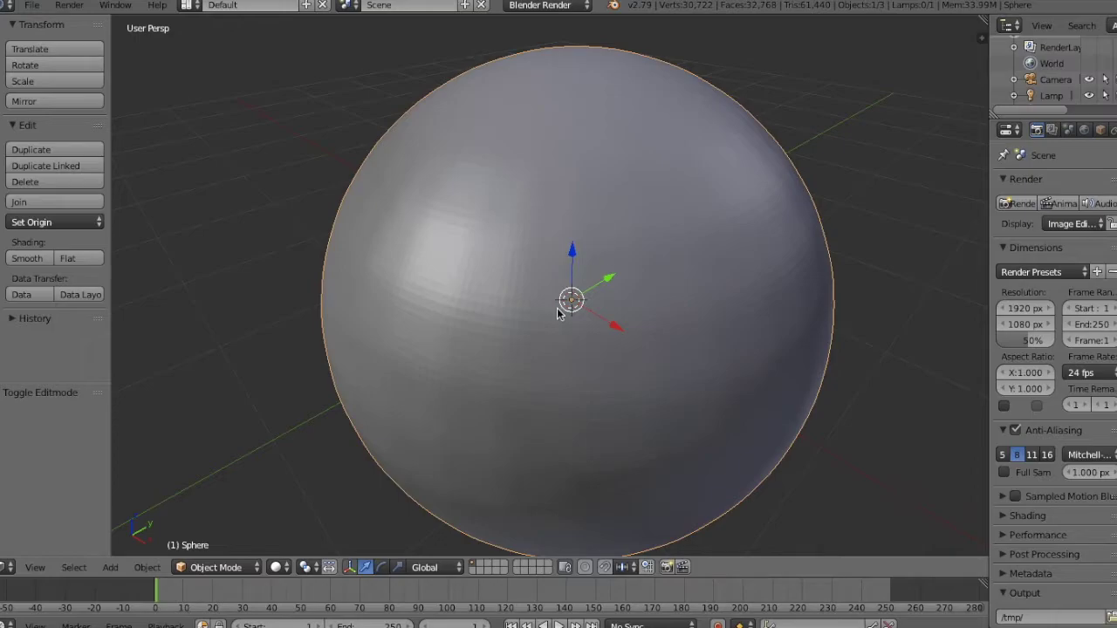
scroll(560, 311, down, 1)
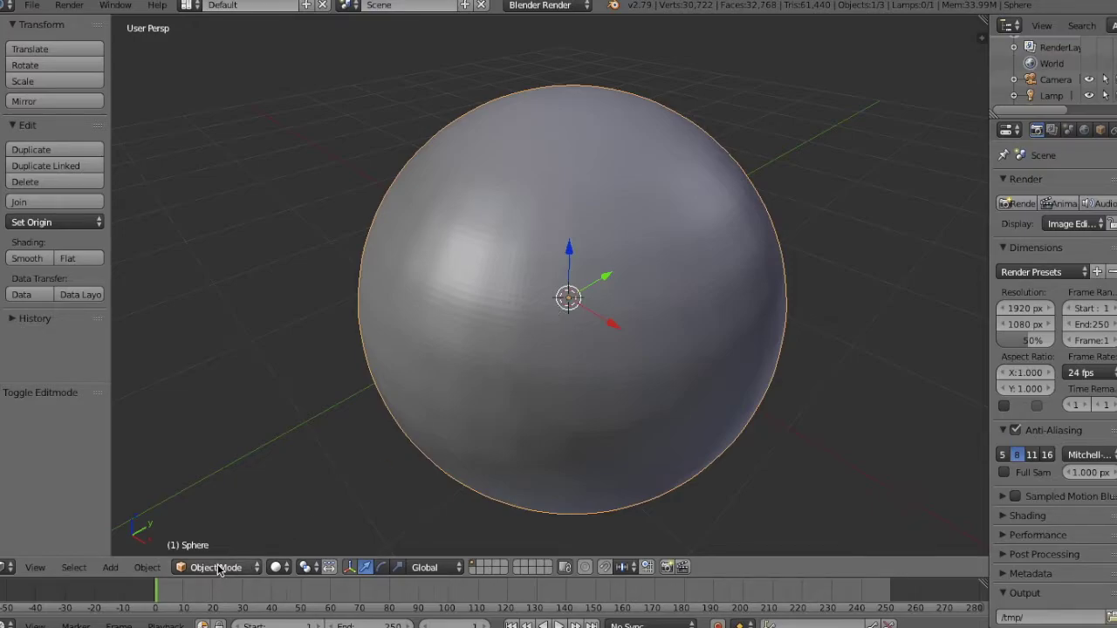
click(350, 568)
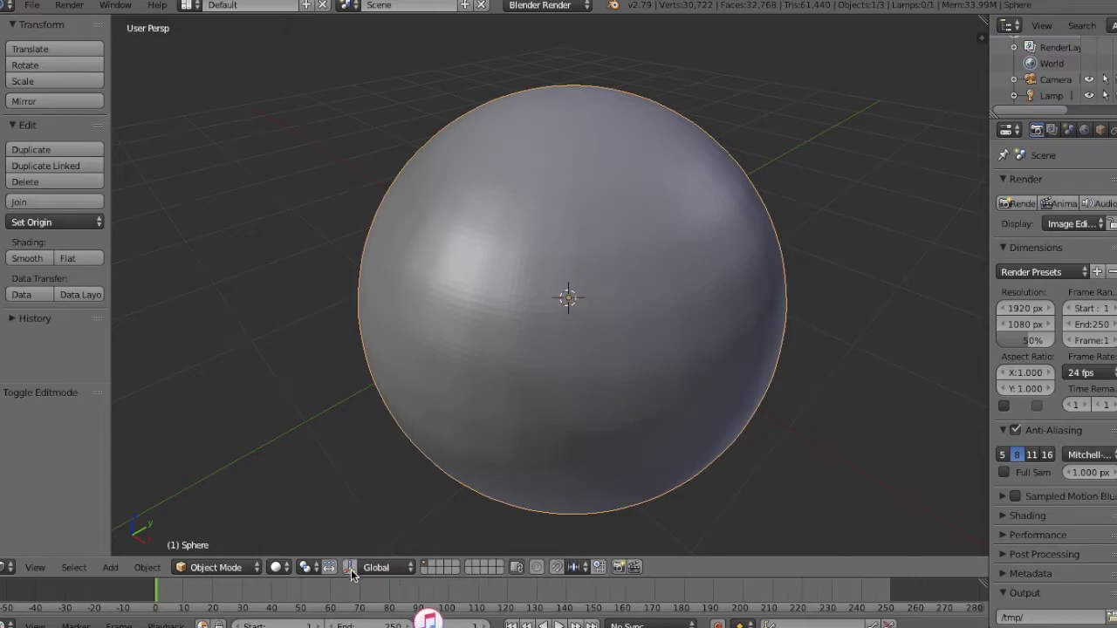
- Re-enable the manipulator, test-drag the sphere along Y, X and Z, then set it to rotation
click(349, 568)
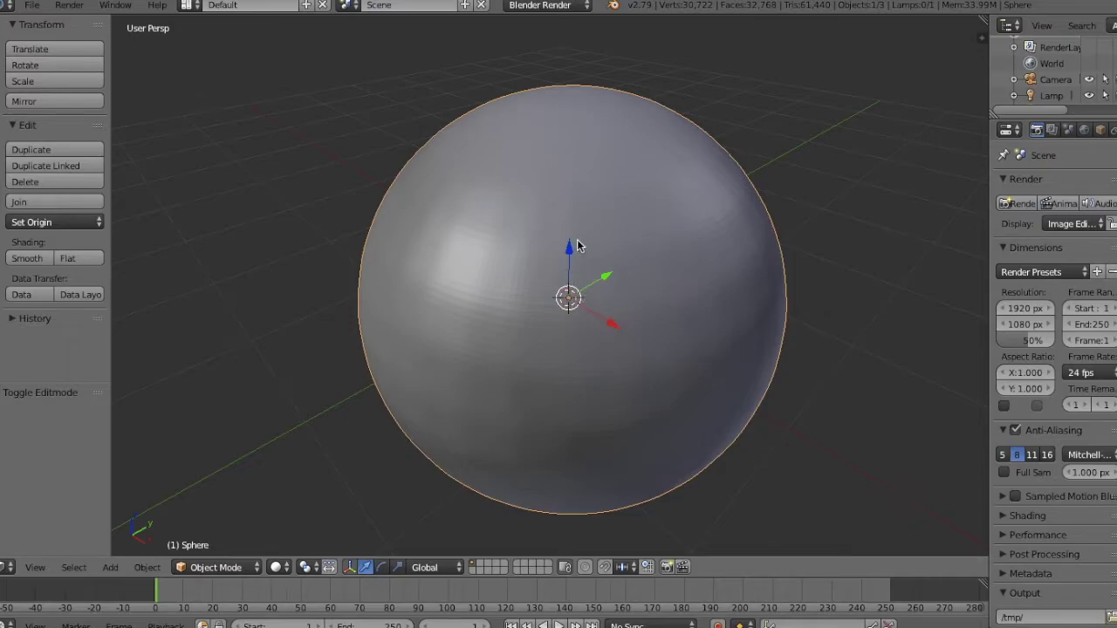
click(605, 280)
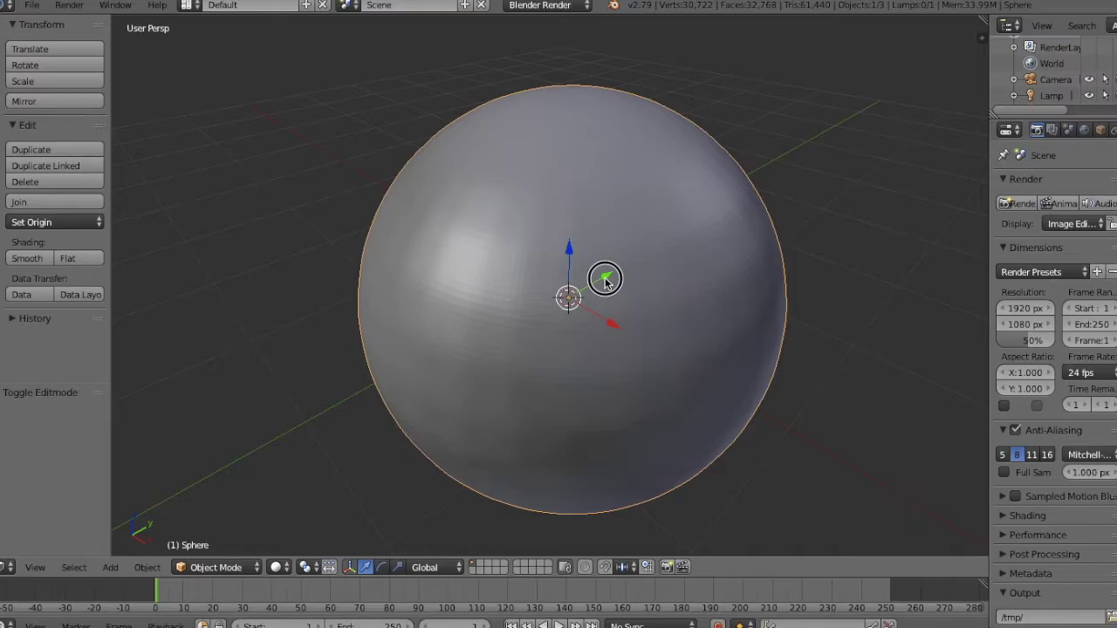
mouse_move(605, 280)
mouse_down()
mouse_move(668, 227)
mouse_move(593, 290)
mouse_move(653, 242)
mouse_move(620, 267)
mouse_move(620, 247)
mouse_move(605, 249)
mouse_move(623, 239)
mouse_move(595, 261)
mouse_up()
mouse_move(608, 326)
mouse_down()
mouse_move(586, 323)
mouse_move(606, 337)
mouse_up()
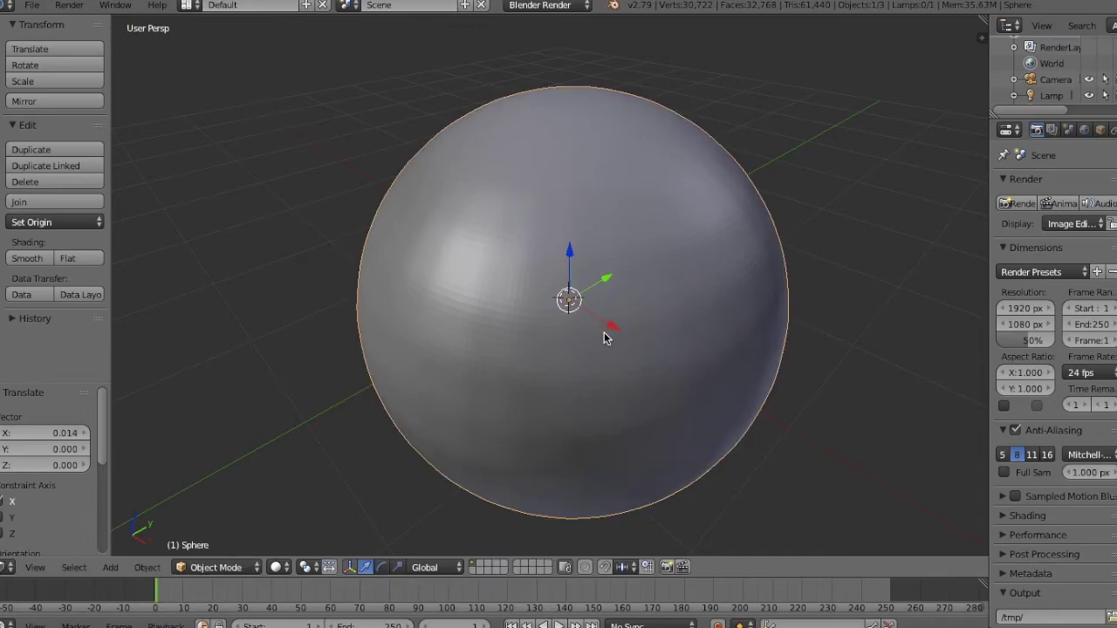
mouse_move(571, 262)
mouse_down()
mouse_move(573, 219)
mouse_move(575, 259)
mouse_up()
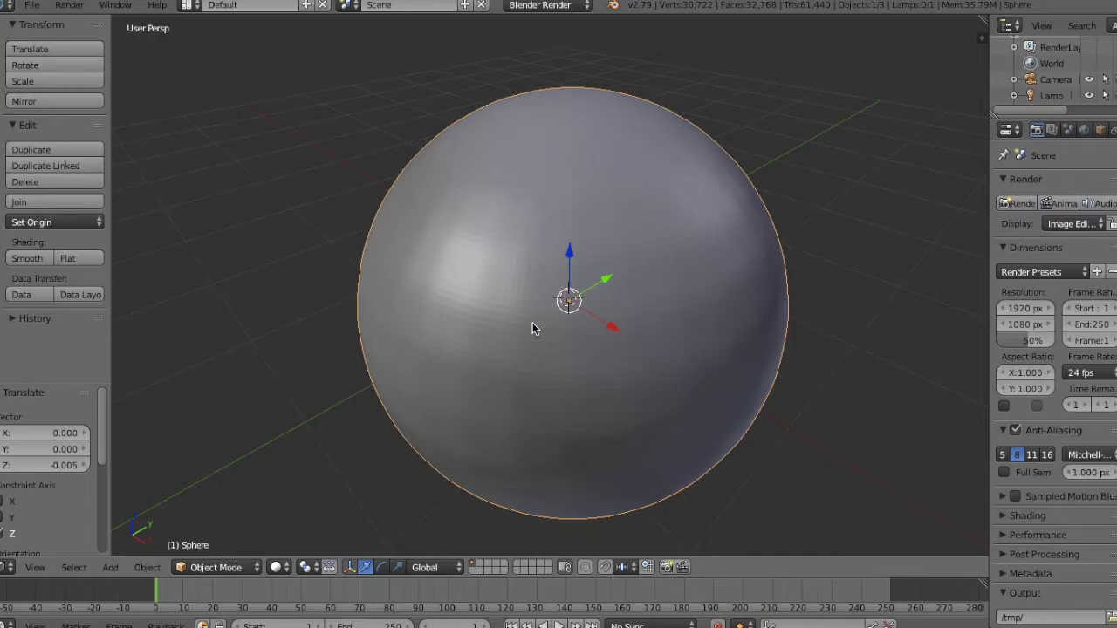
click(383, 568)
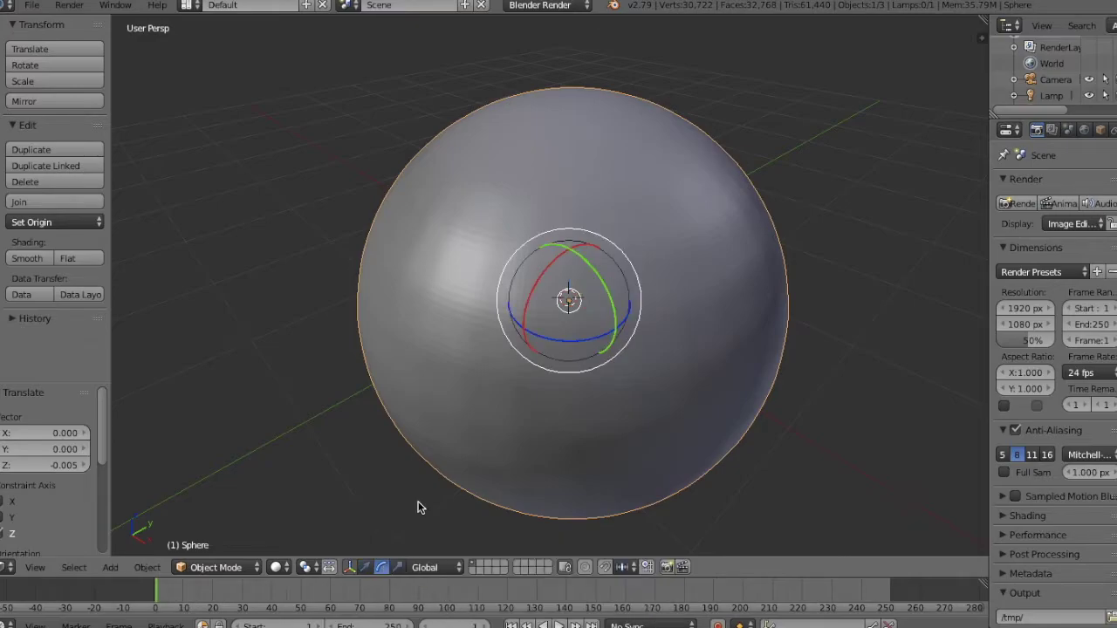
mouse_move(582, 262)
mouse_down()
mouse_move(593, 281)
mouse_move(574, 257)
mouse_move(578, 283)
mouse_up()
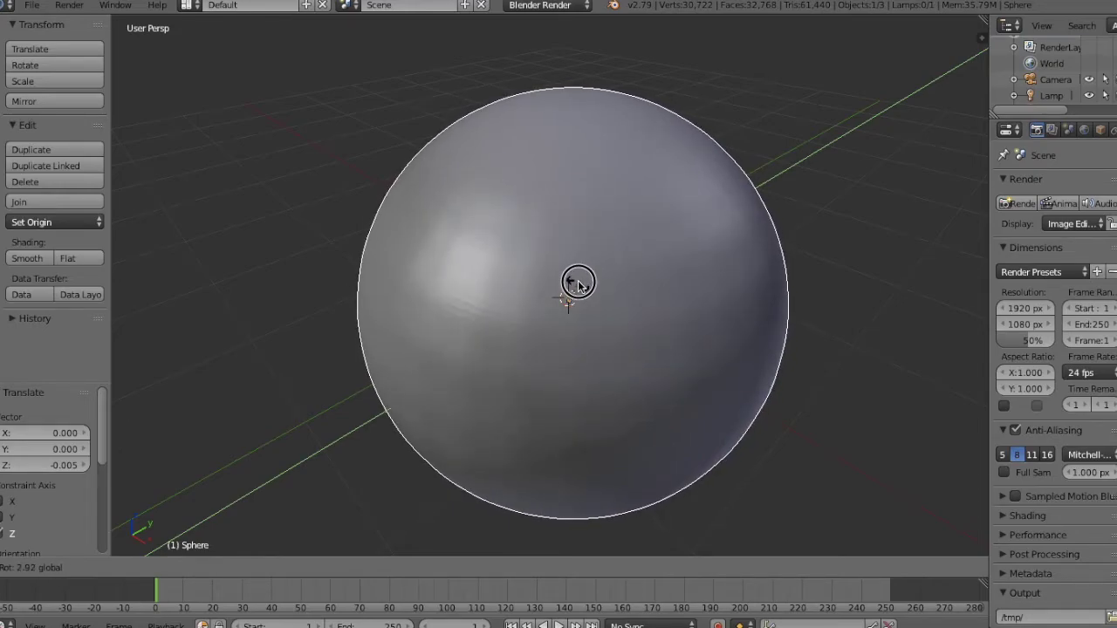
drag(578, 281, 573, 297)
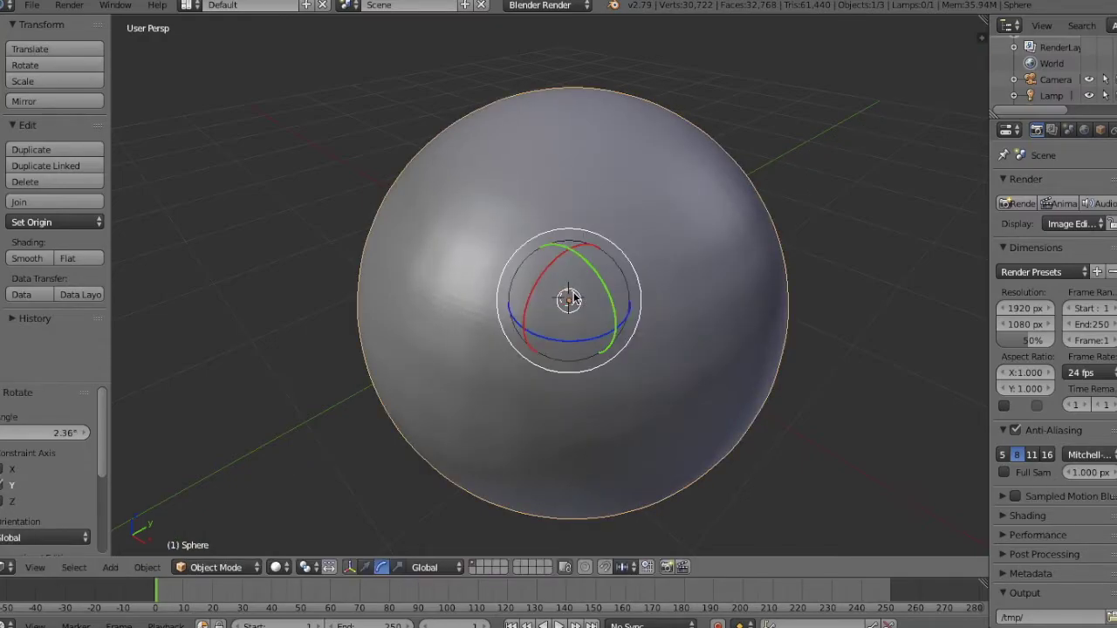
key(ctrl+z)
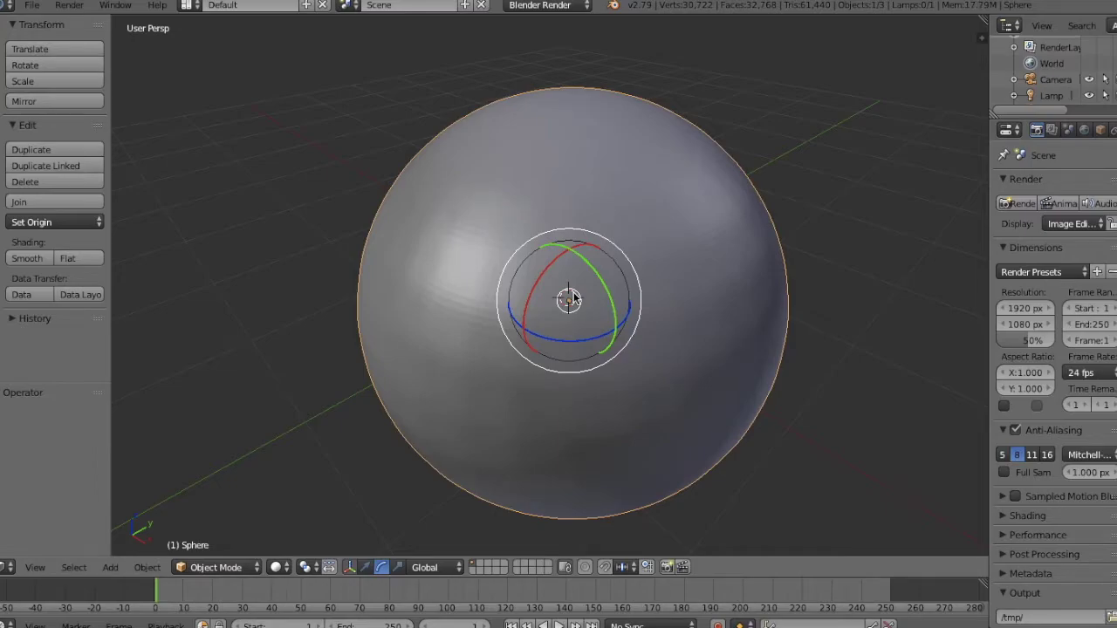
click(399, 567)
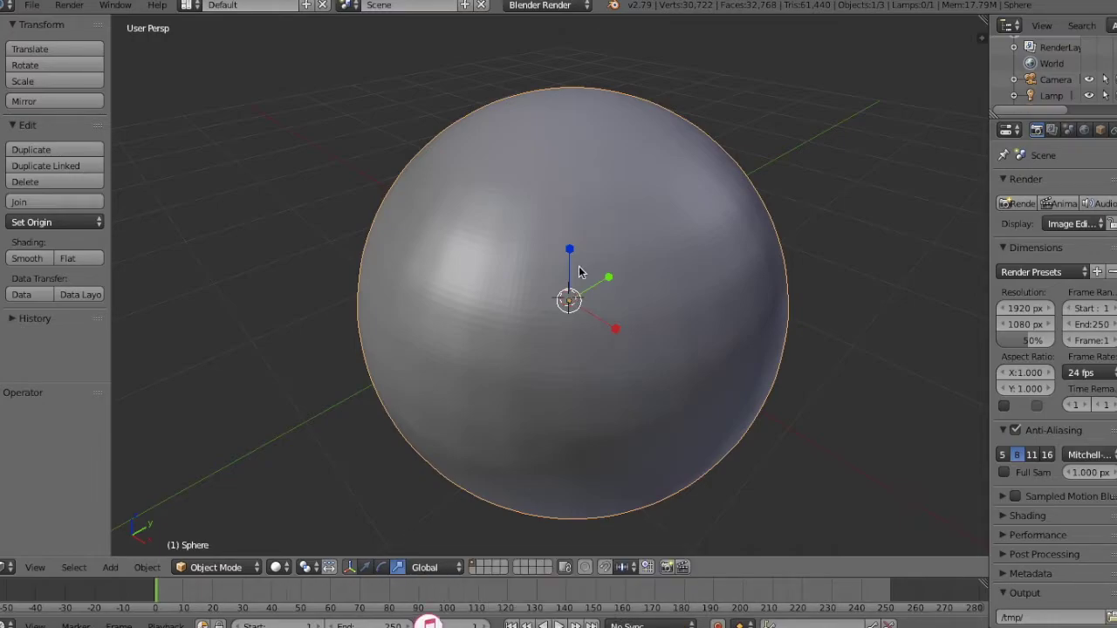
- Stretch the sphere along its height and undo a trial uniform scale
mouse_move(573, 255)
mouse_down()
mouse_move(573, 223)
mouse_move(572, 250)
mouse_up()
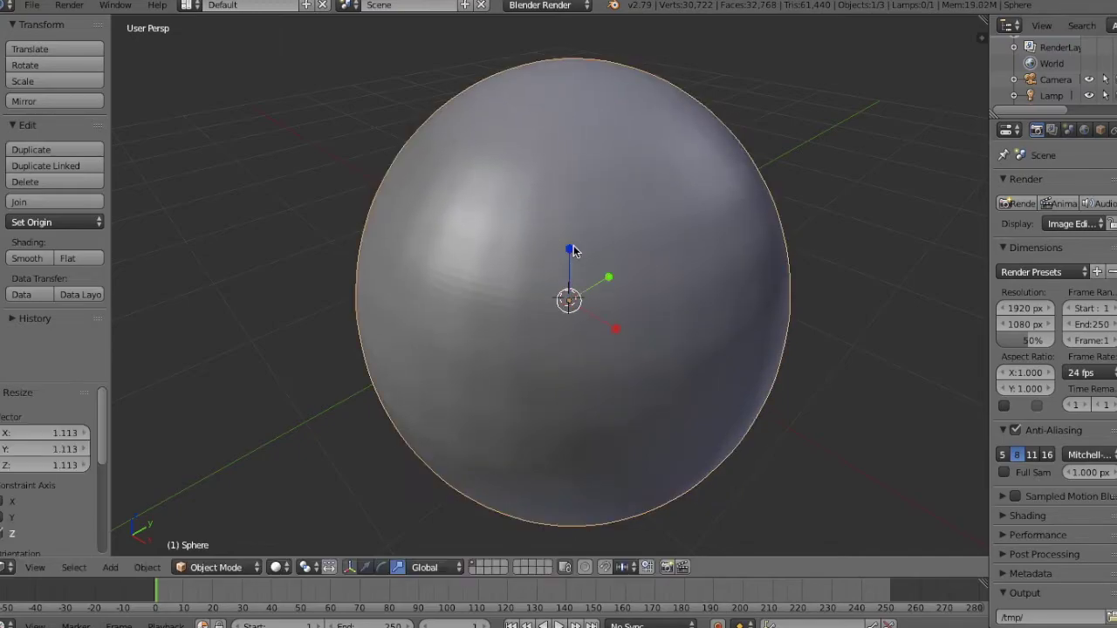
key(s)
click(606, 293)
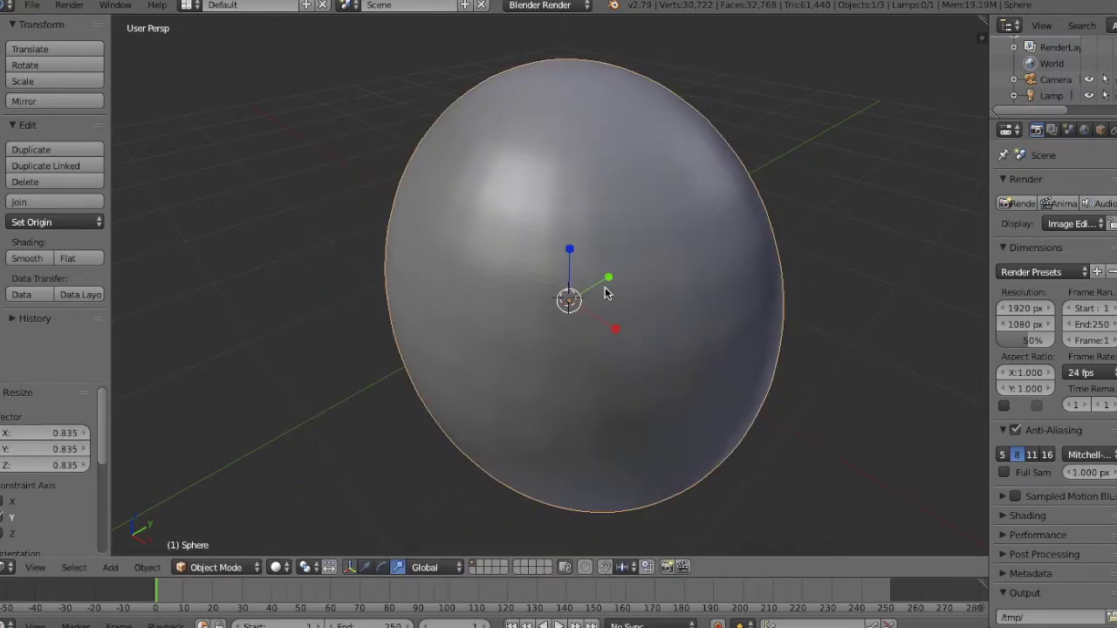
key(ctrl+z)
scroll(607, 293, down, 2)
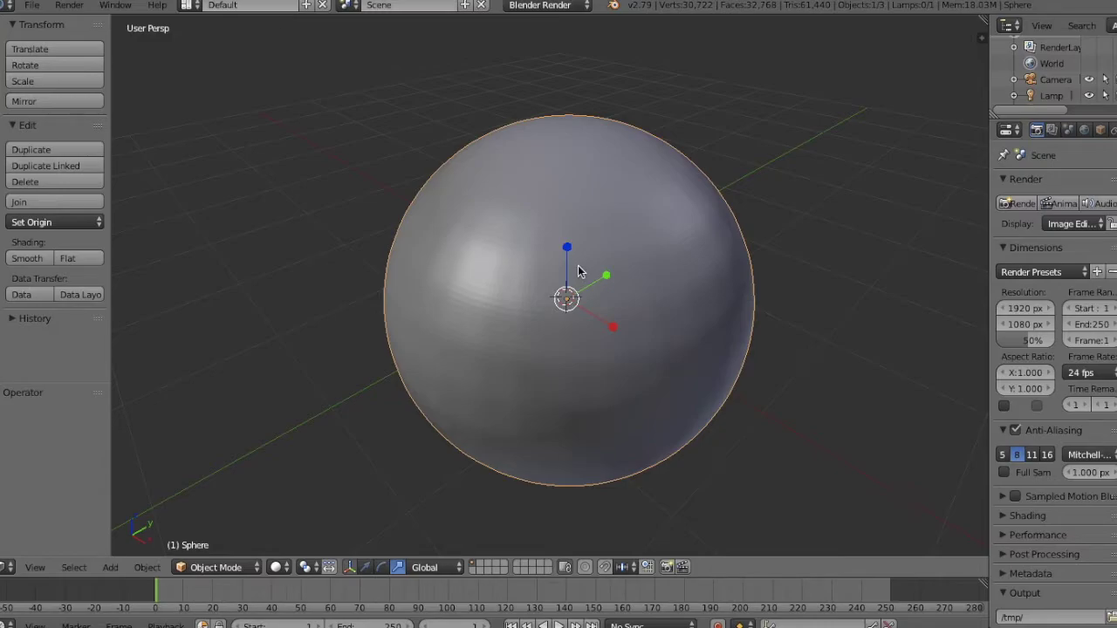
- Stretch the sphere taller along Z, then uniformly rescale it to 0.941 and finally 0.973
drag(567, 249, 569, 240)
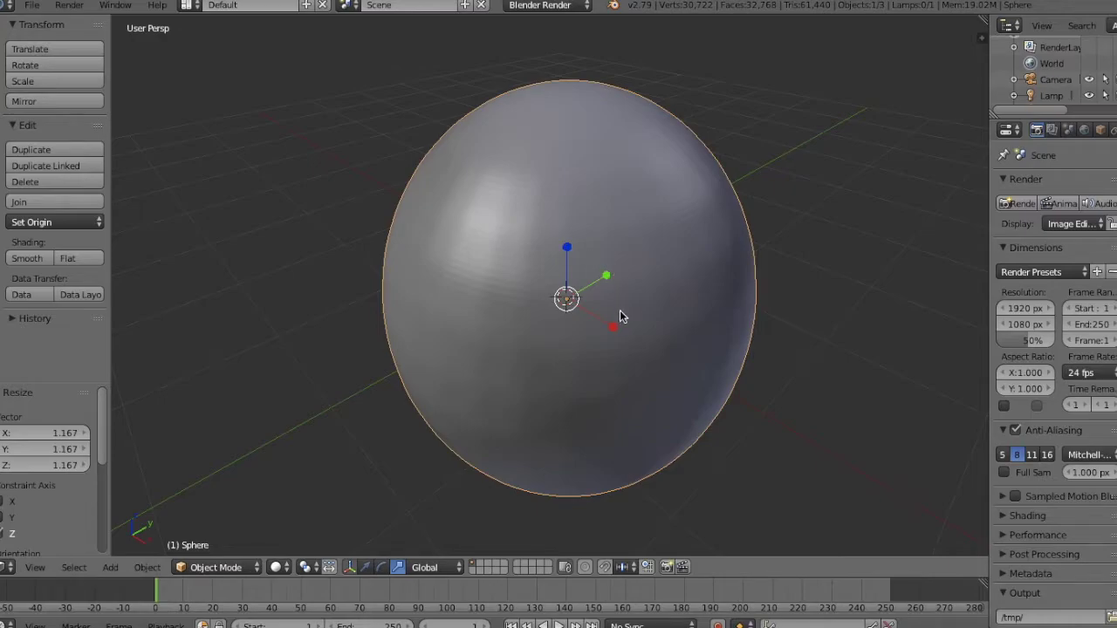
key(s)
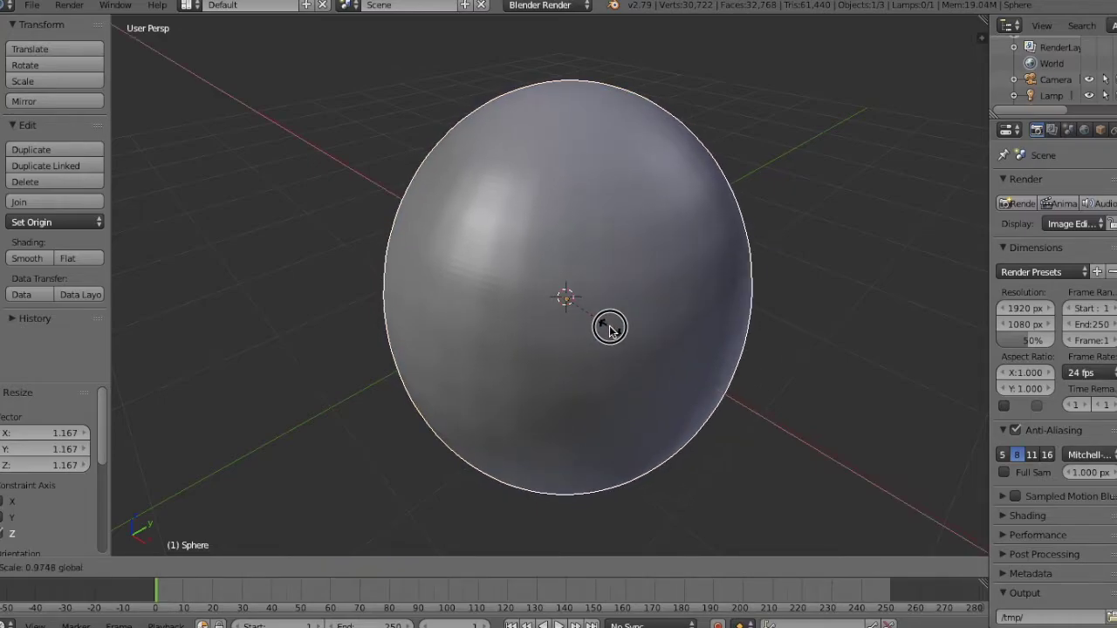
click(604, 321)
key(s)
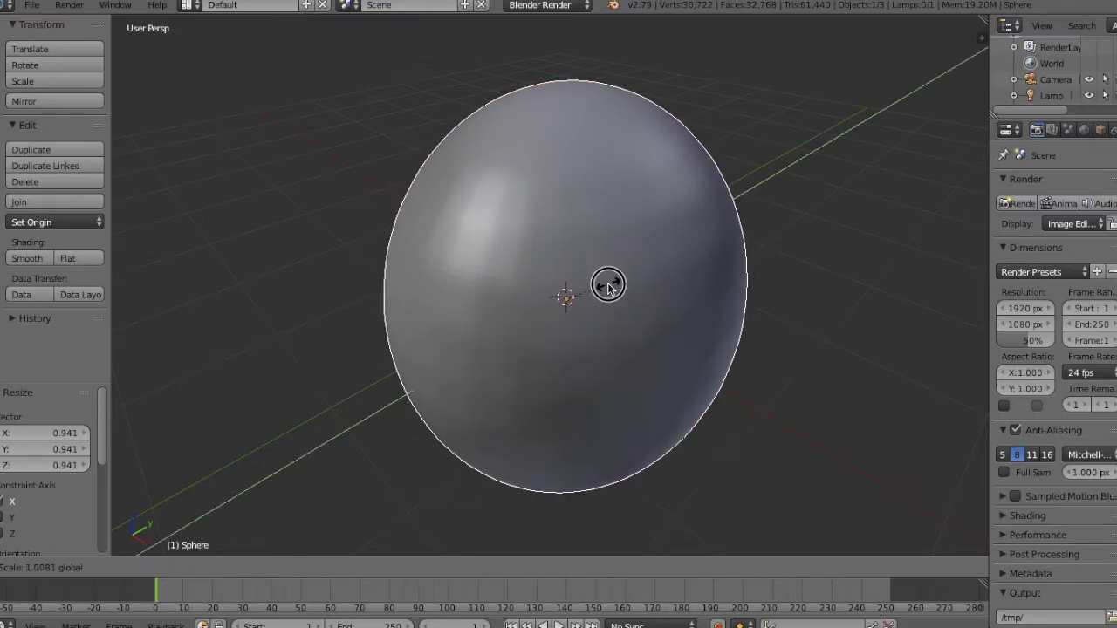
click(607, 287)
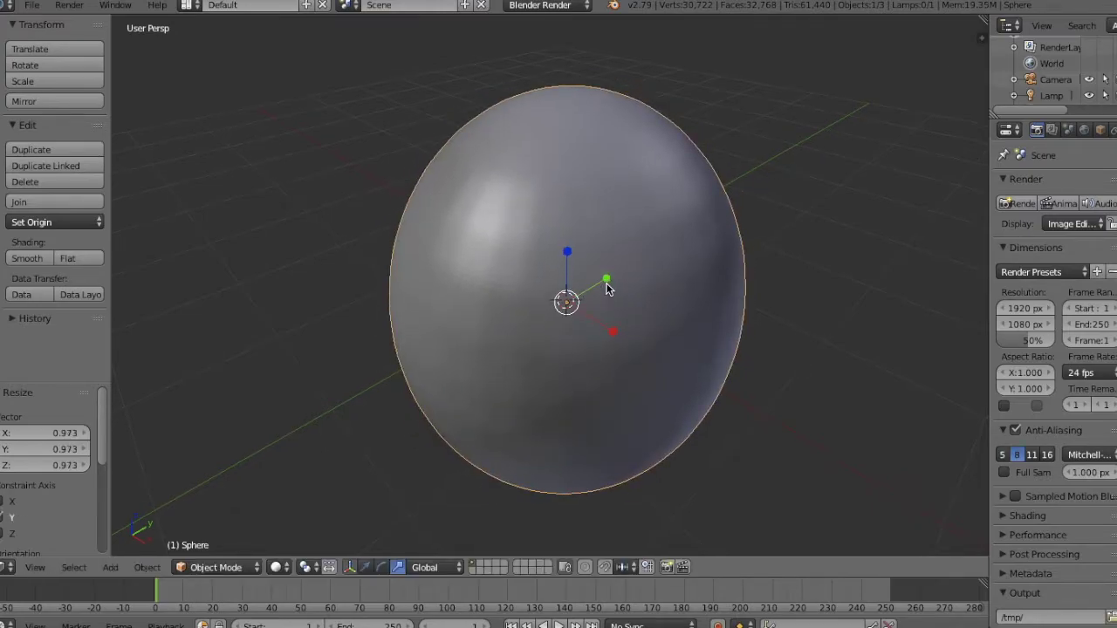
middle_drag(608, 290, 608, 289)
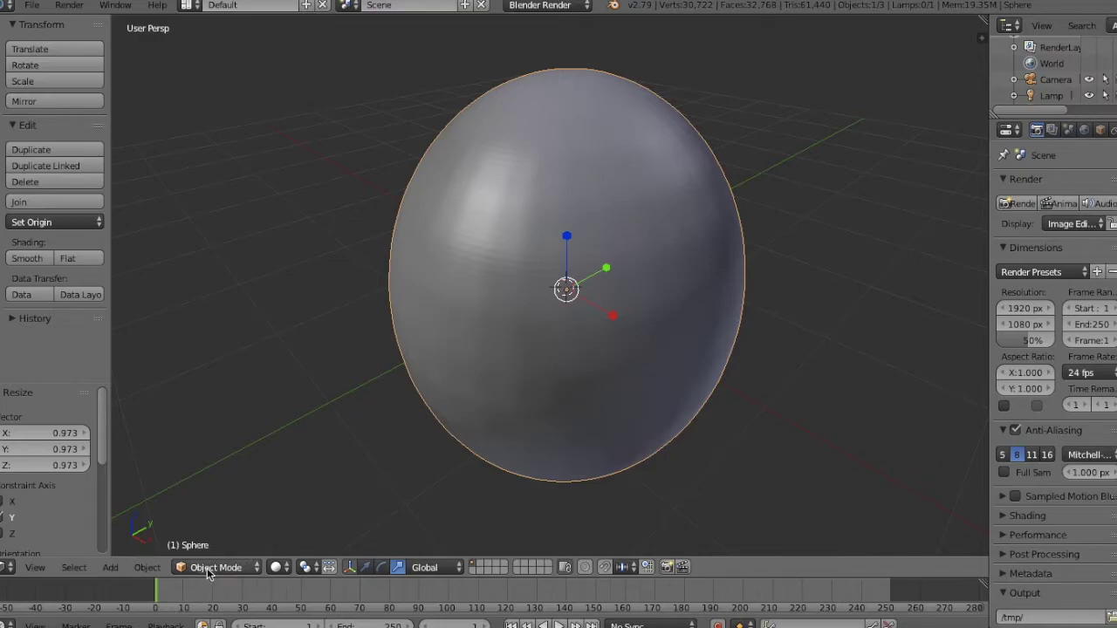
click(239, 571)
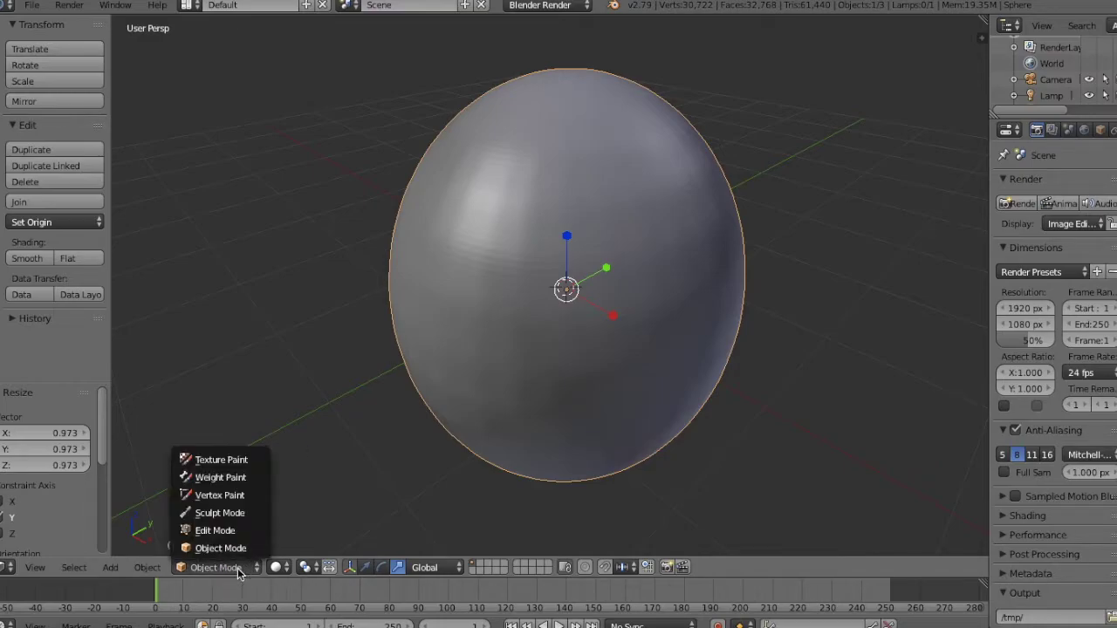
- Switch the egg-shaped sphere into Sculpt Mode and pick the SculptDraw brush
click(255, 516)
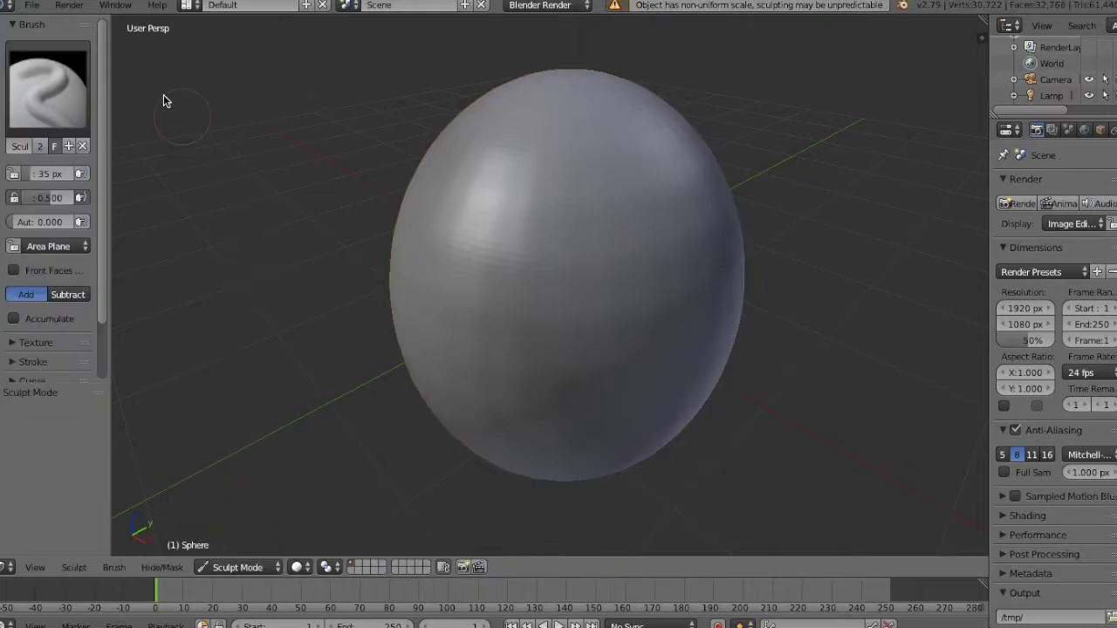
click(58, 85)
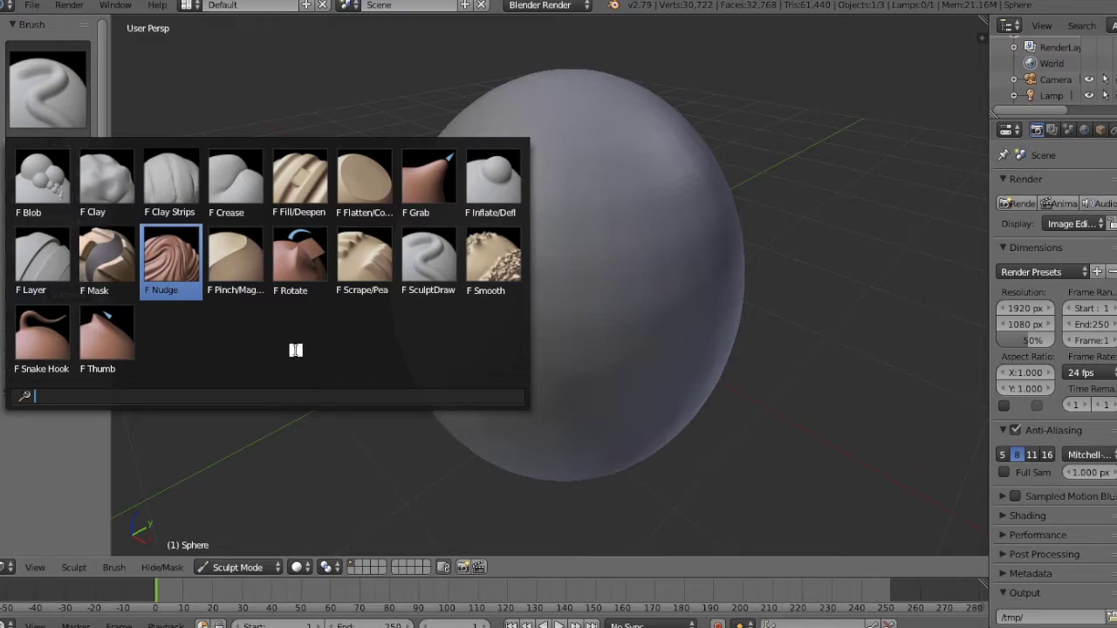
click(426, 270)
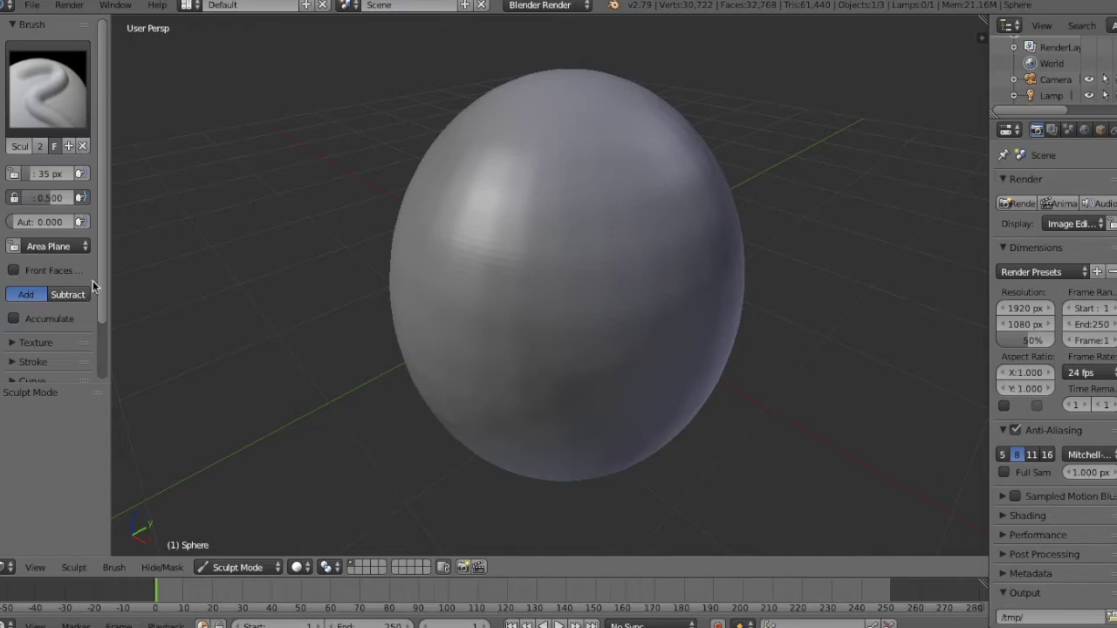
drag(103, 273, 104, 356)
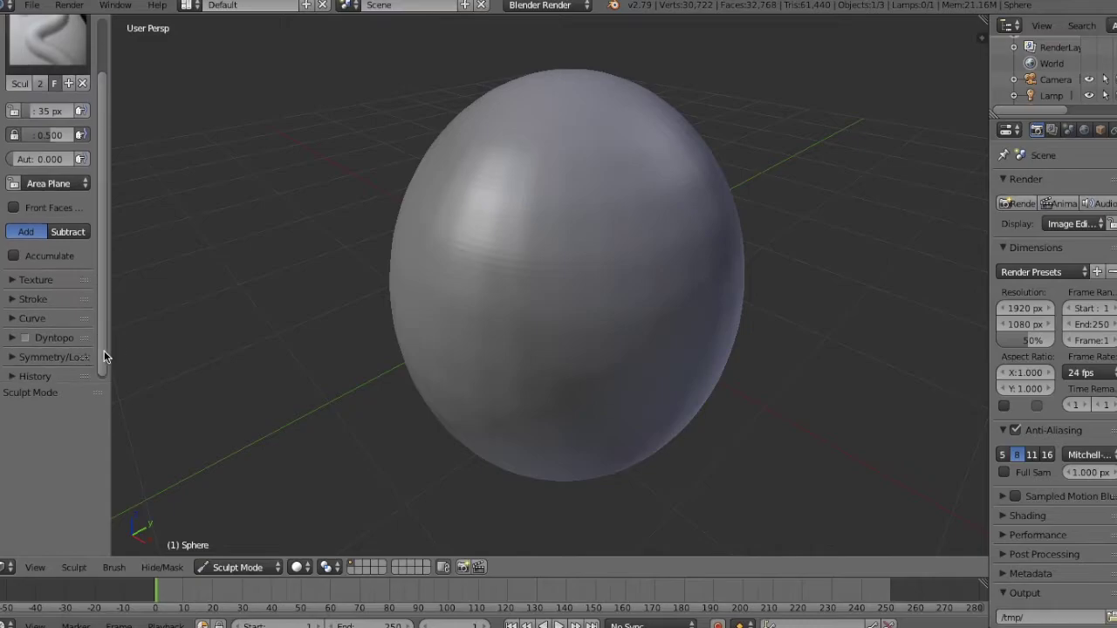
- Enable Mirror X under the Symmetry/Lock options
click(18, 357)
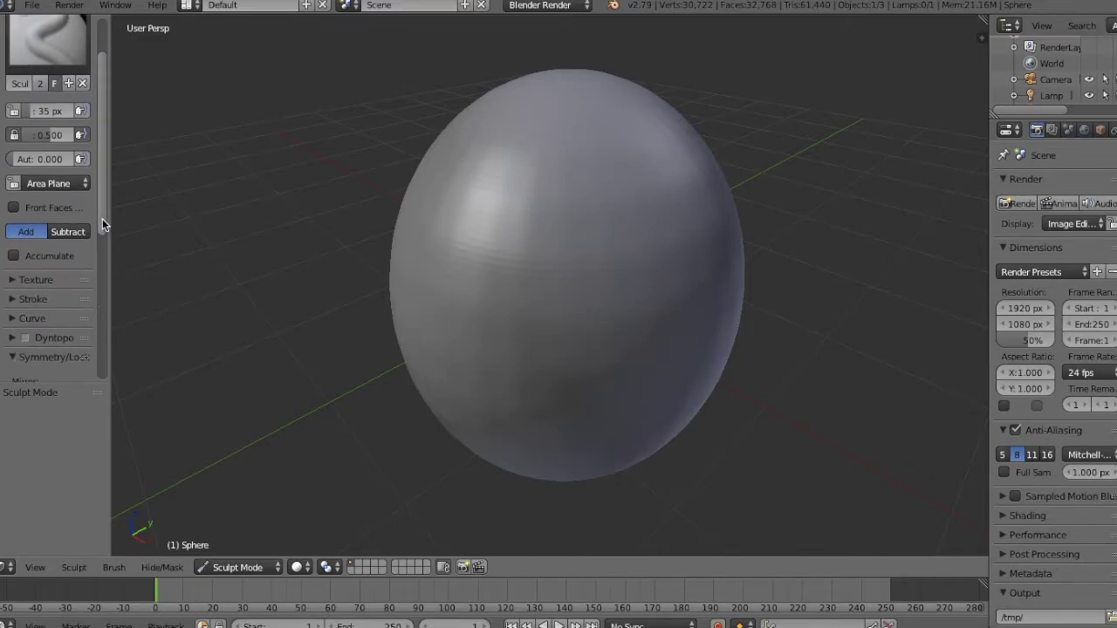
drag(102, 225, 109, 289)
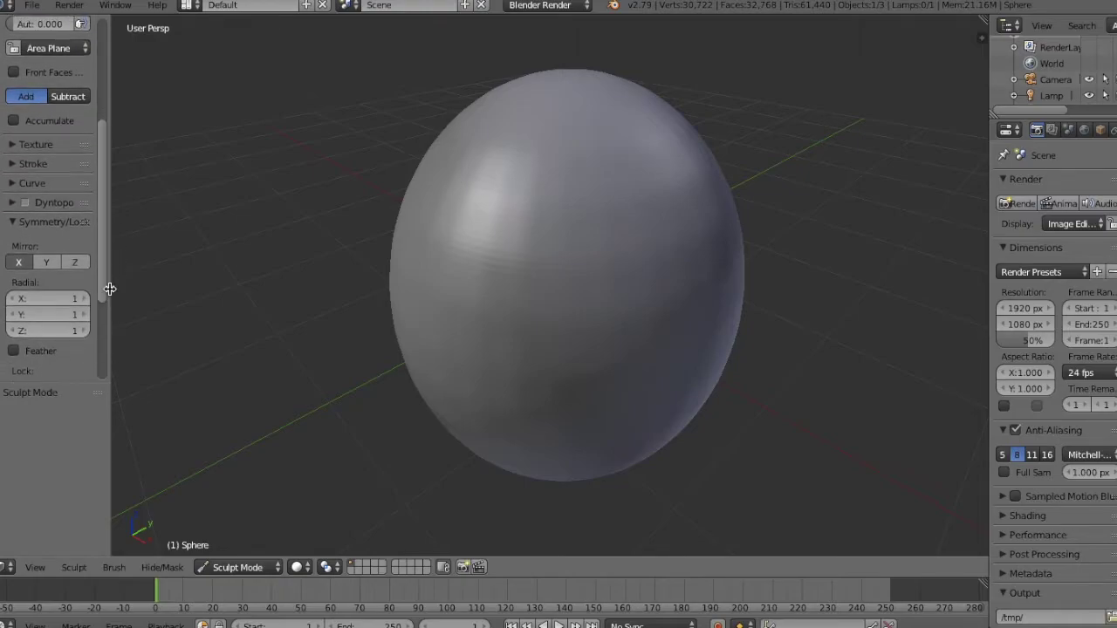
click(20, 262)
- Raise two mirrored eye bumps on the front of the head, undoing failed strokes
mouse_move(510, 266)
mouse_down()
mouse_move(511, 256)
mouse_move(500, 272)
mouse_up()
middle_drag(500, 272, 499, 277)
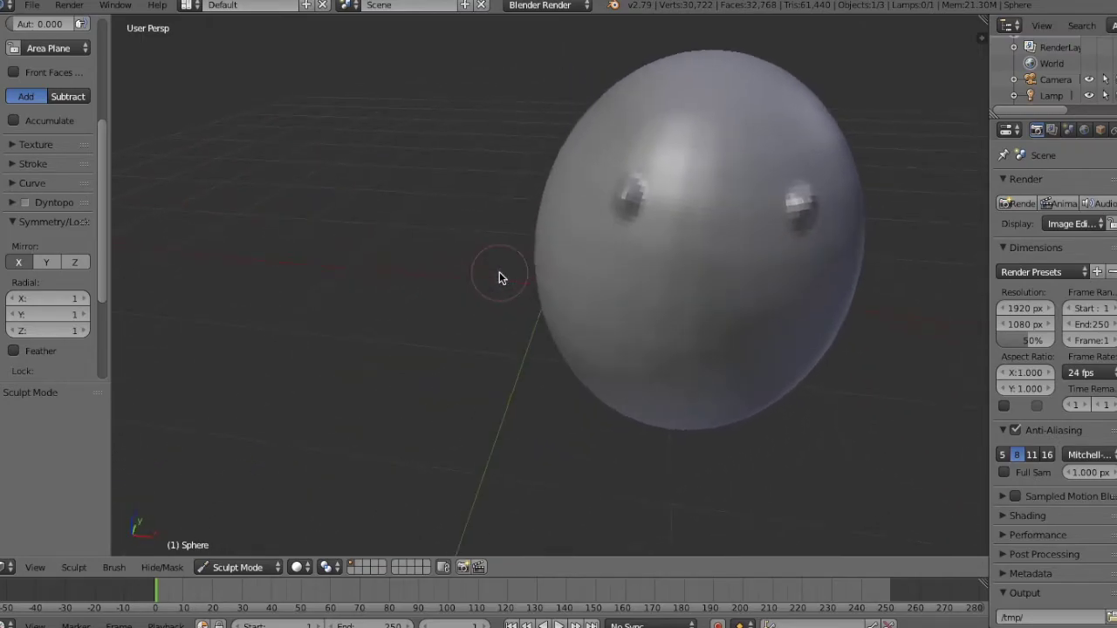
drag(805, 211, 802, 199)
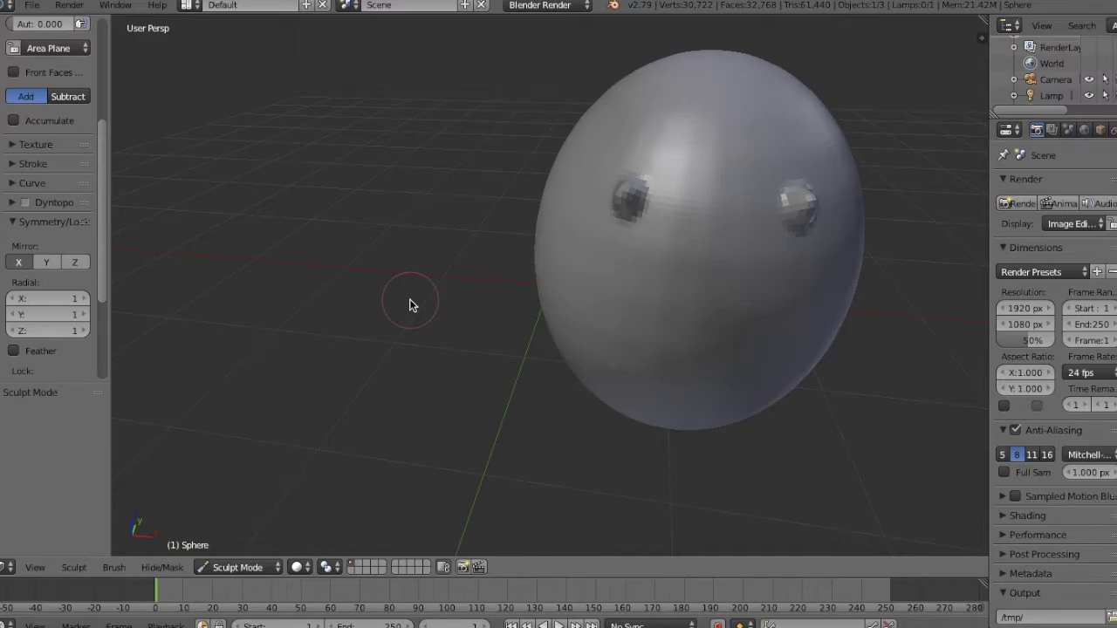
key(ctrl+z)
key(ctrl+z)
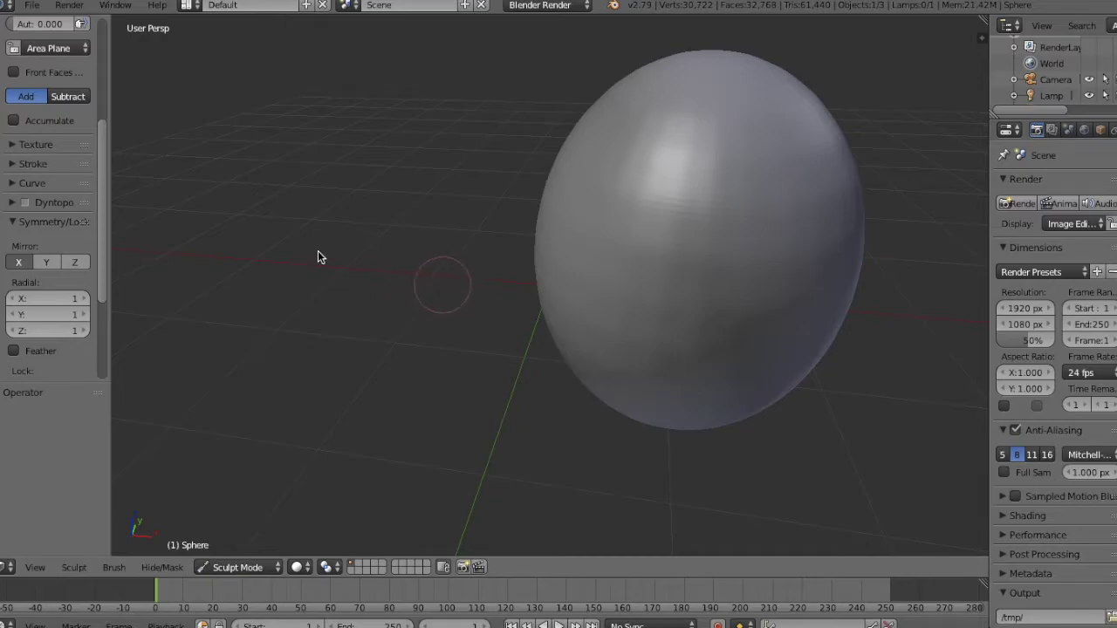
mouse_move(105, 171)
mouse_down()
mouse_move(108, 67)
mouse_move(104, 112)
mouse_up()
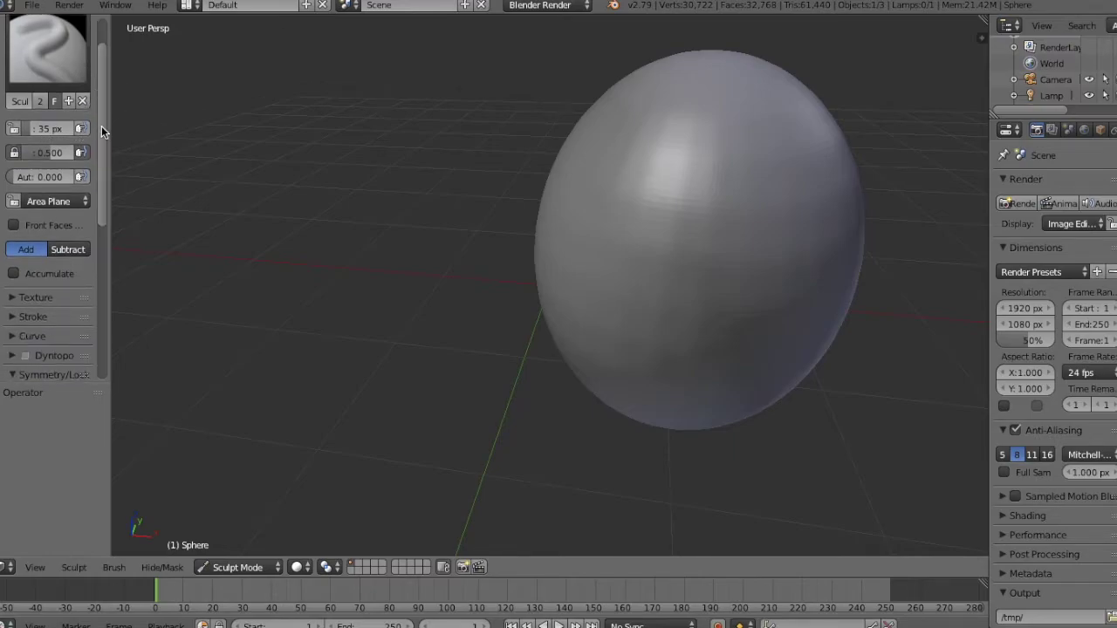
drag(102, 126, 102, 206)
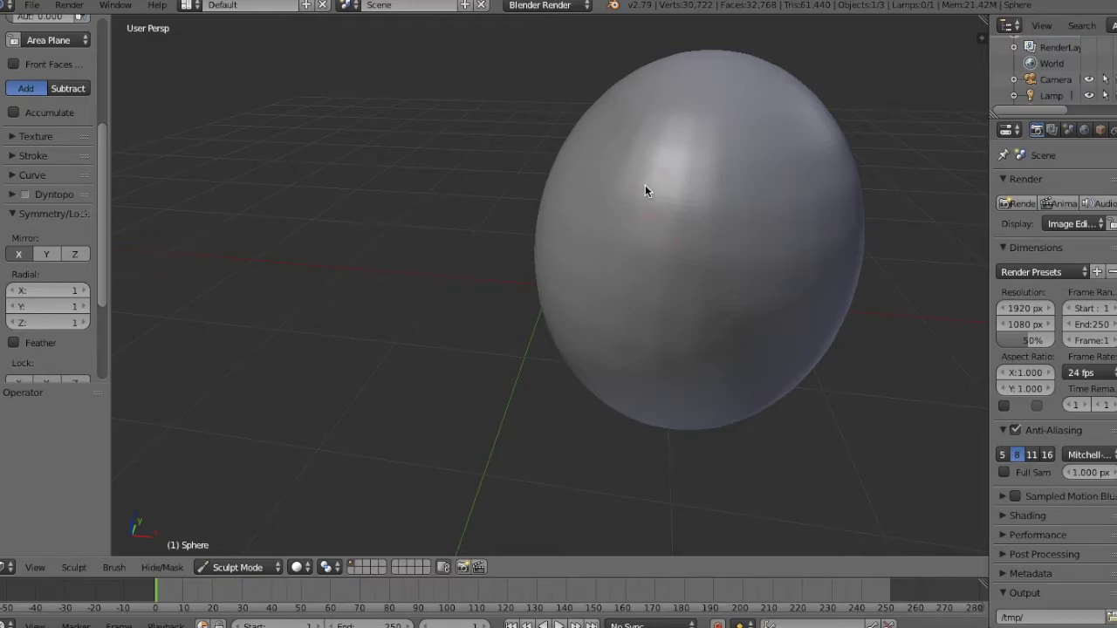
mouse_move(640, 192)
mouse_down()
mouse_move(605, 190)
mouse_move(621, 209)
mouse_move(625, 185)
mouse_move(584, 204)
mouse_move(593, 180)
mouse_move(612, 186)
mouse_move(603, 202)
mouse_move(624, 184)
mouse_up()
key(ctrl+z)
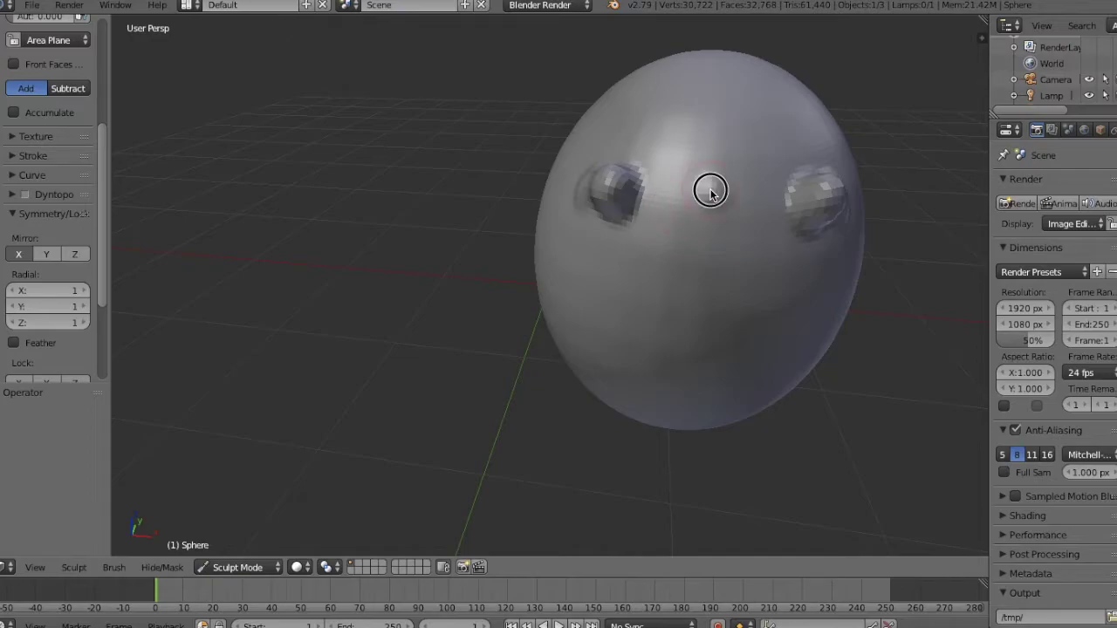
- Sculpt a nose ridge down the face centre, checking and refining it from the side
mouse_move(710, 190)
mouse_down()
mouse_move(665, 297)
mouse_move(706, 228)
mouse_move(704, 270)
mouse_move(704, 205)
mouse_move(665, 297)
mouse_move(690, 234)
mouse_move(662, 285)
mouse_move(643, 284)
mouse_move(658, 289)
mouse_move(647, 286)
mouse_move(696, 255)
mouse_move(696, 274)
mouse_move(702, 246)
mouse_move(688, 247)
mouse_move(708, 196)
mouse_move(702, 285)
mouse_move(692, 278)
mouse_move(703, 281)
mouse_move(689, 288)
mouse_move(703, 277)
mouse_move(698, 298)
mouse_move(708, 231)
mouse_move(684, 278)
mouse_move(708, 203)
mouse_move(725, 292)
mouse_move(679, 281)
mouse_up()
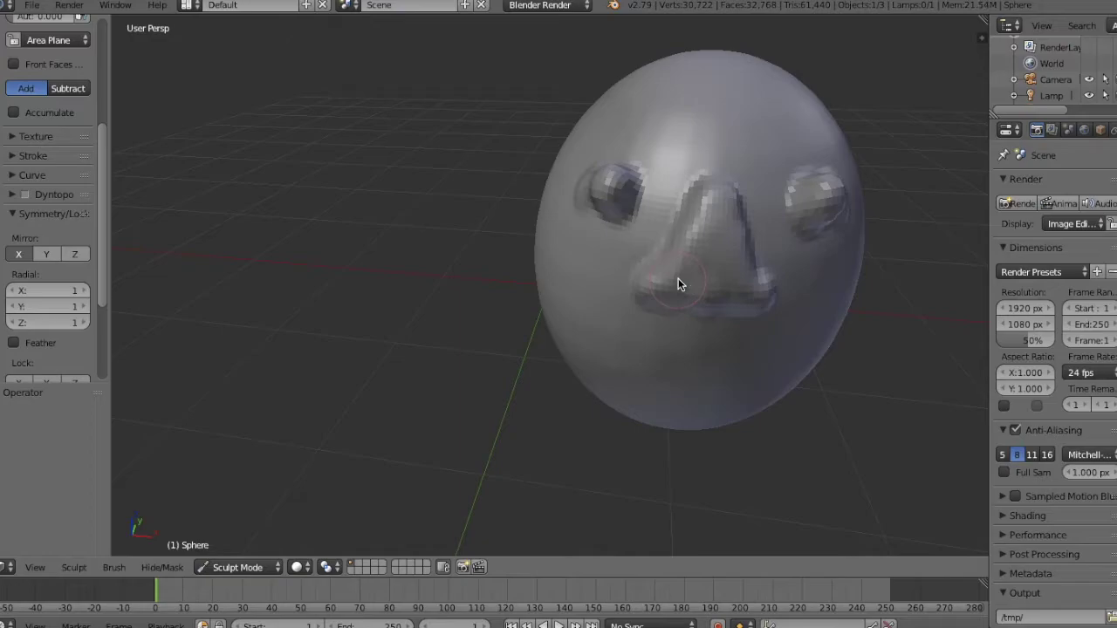
middle_drag(678, 280, 519, 260)
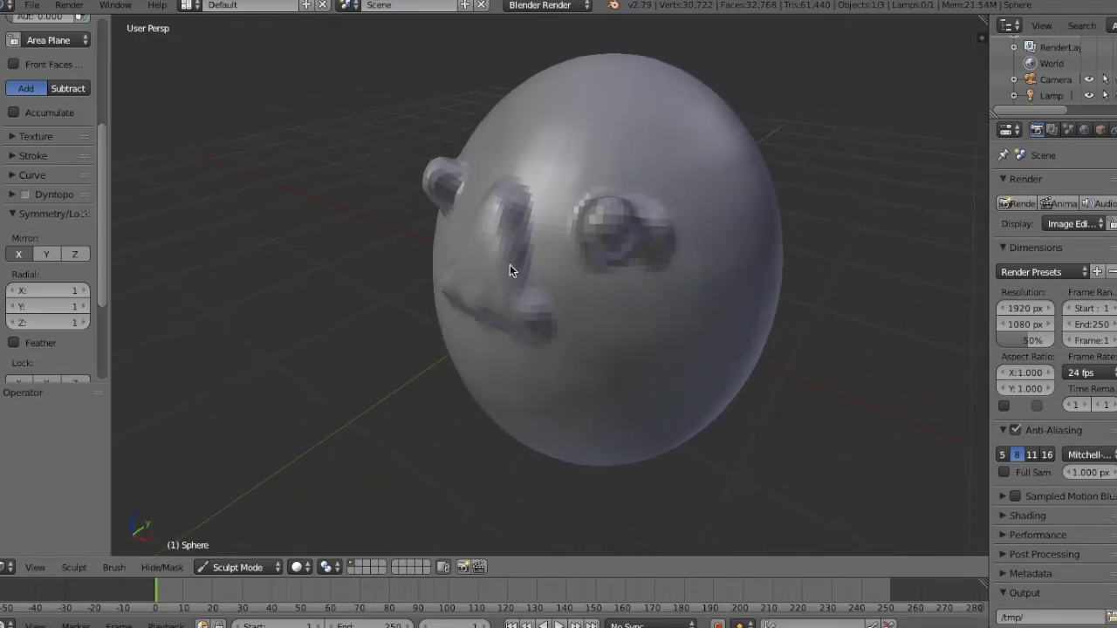
mouse_move(480, 266)
mouse_down()
mouse_move(463, 280)
mouse_move(481, 229)
mouse_move(451, 276)
mouse_move(495, 218)
mouse_up()
key(KP_6)
key(KP_6)
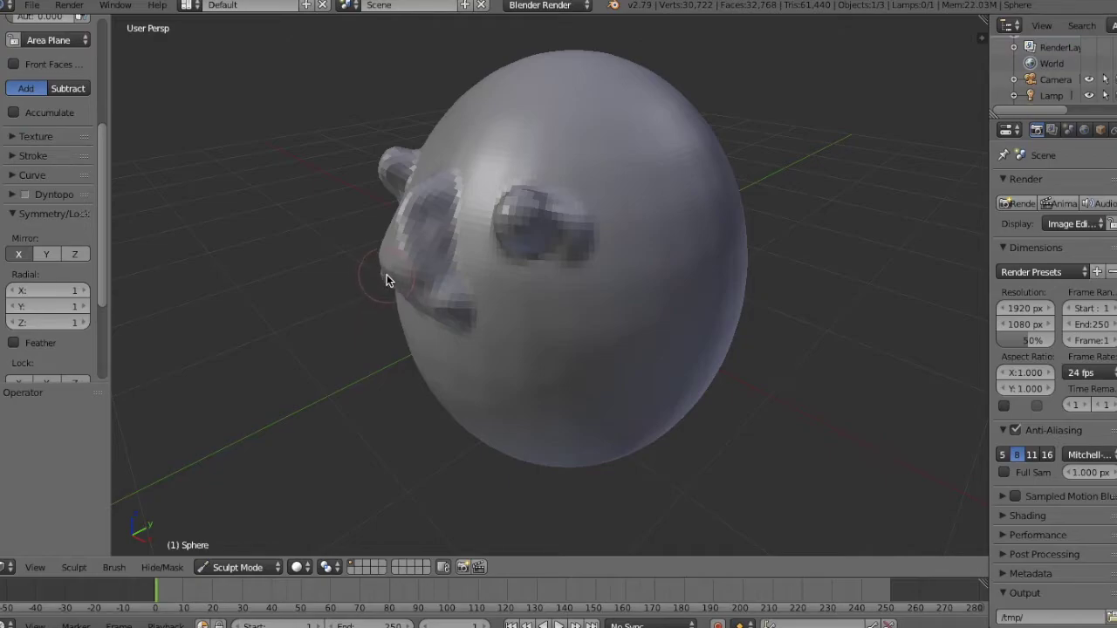
mouse_move(387, 274)
mouse_down()
mouse_move(389, 259)
mouse_move(392, 282)
mouse_move(412, 237)
mouse_up()
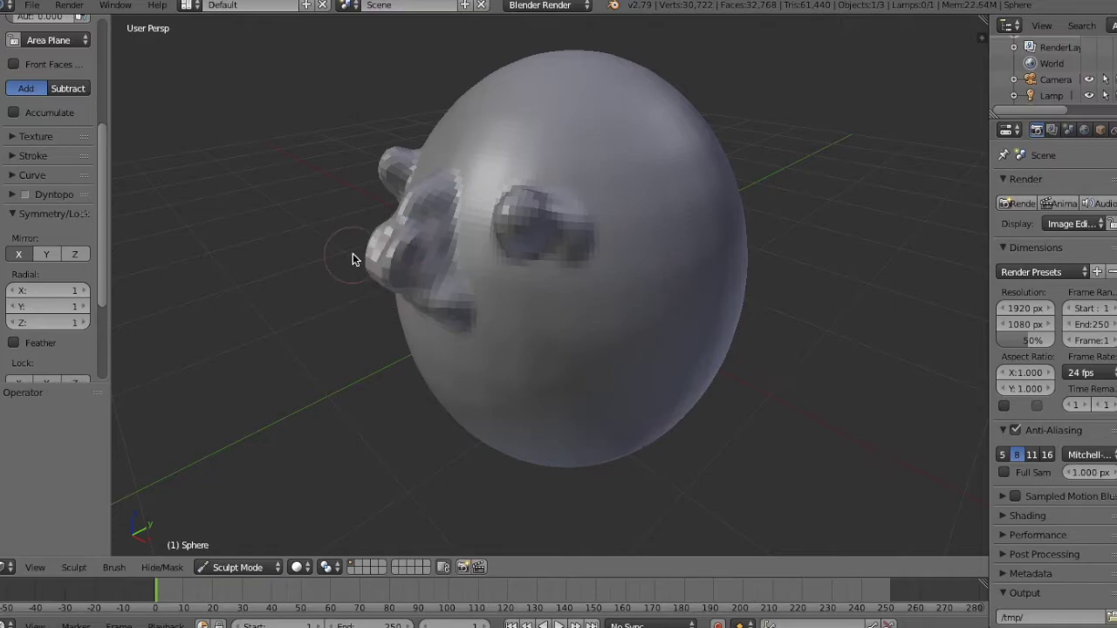
key(KP_4)
key(KP_4)
key(KP_4)
key(KP_4)
key(KP_4)
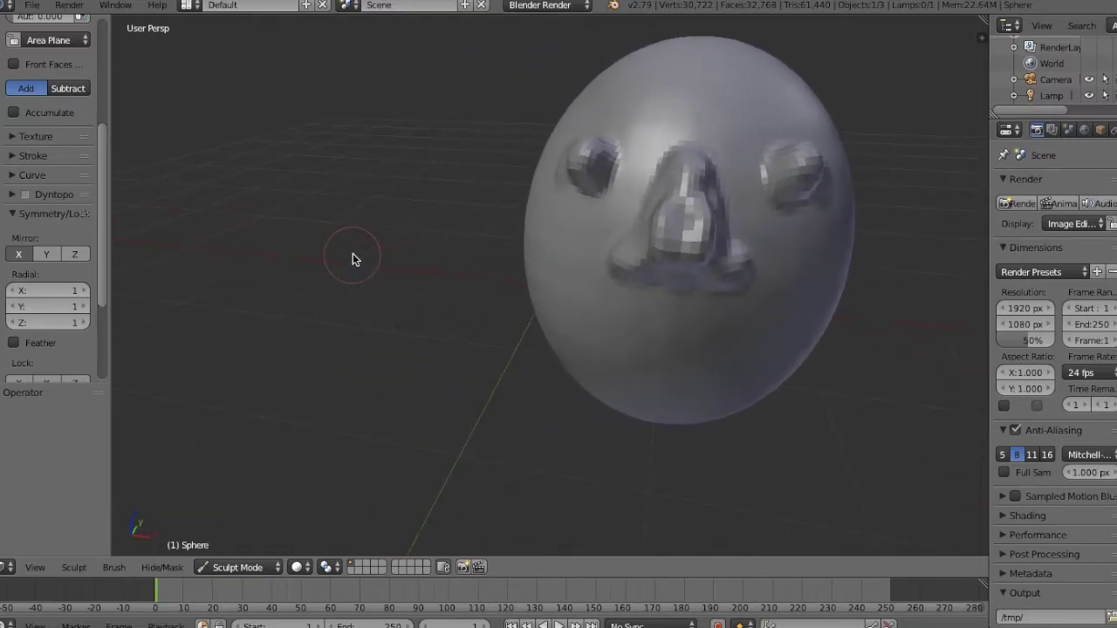
mouse_move(683, 191)
mouse_down()
mouse_move(677, 236)
mouse_move(653, 253)
mouse_move(669, 214)
mouse_up()
- Discard the extra nose stroke and carve upper and lower lips below the nose
click(669, 217)
key(ctrl+z)
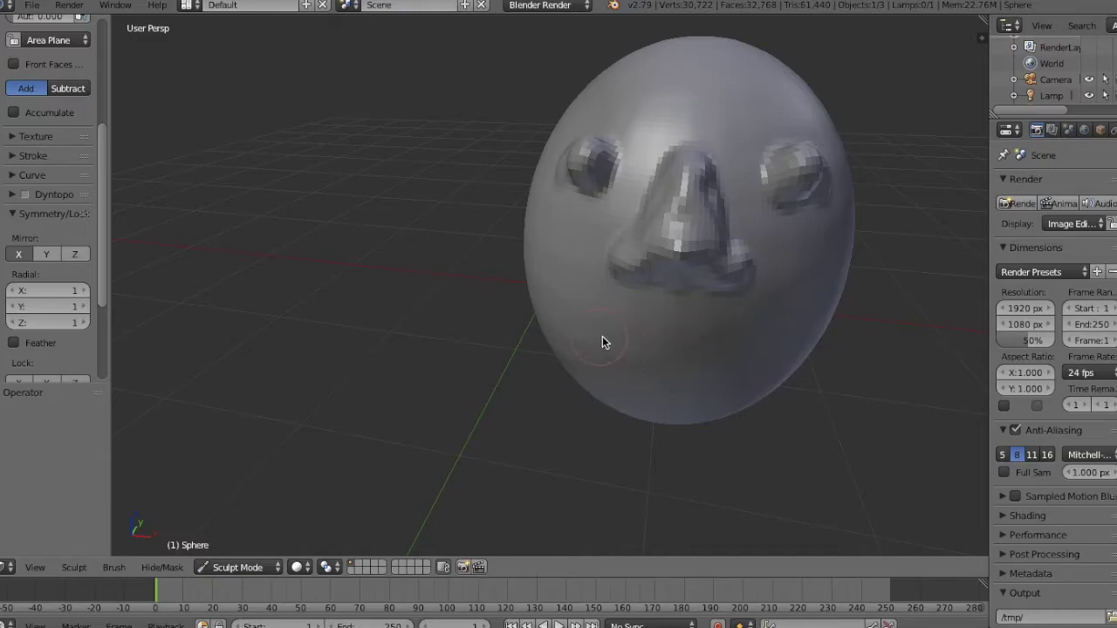
mouse_move(579, 316)
mouse_down()
mouse_move(675, 334)
mouse_move(608, 326)
mouse_move(573, 301)
mouse_up()
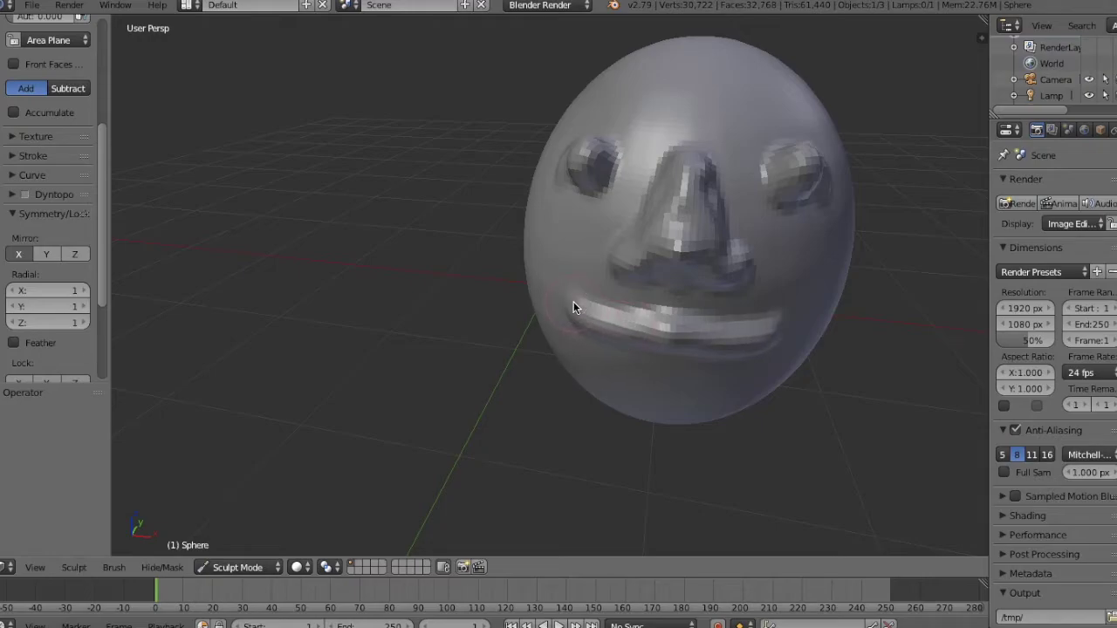
key(KP_8)
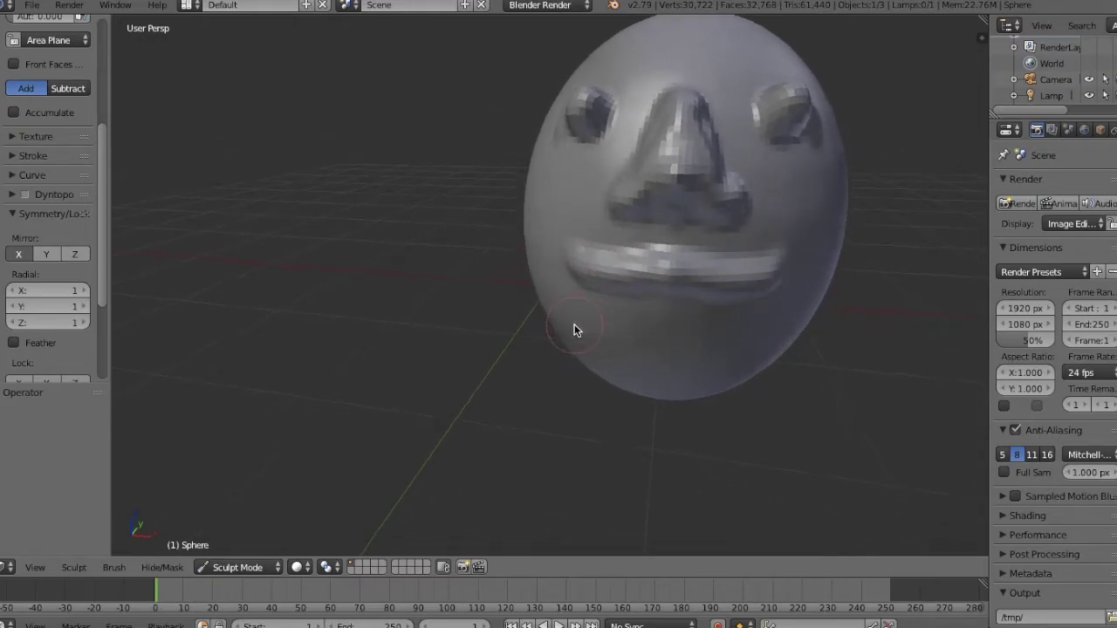
mouse_move(584, 276)
mouse_down()
mouse_move(662, 319)
mouse_move(585, 277)
mouse_move(597, 296)
mouse_up()
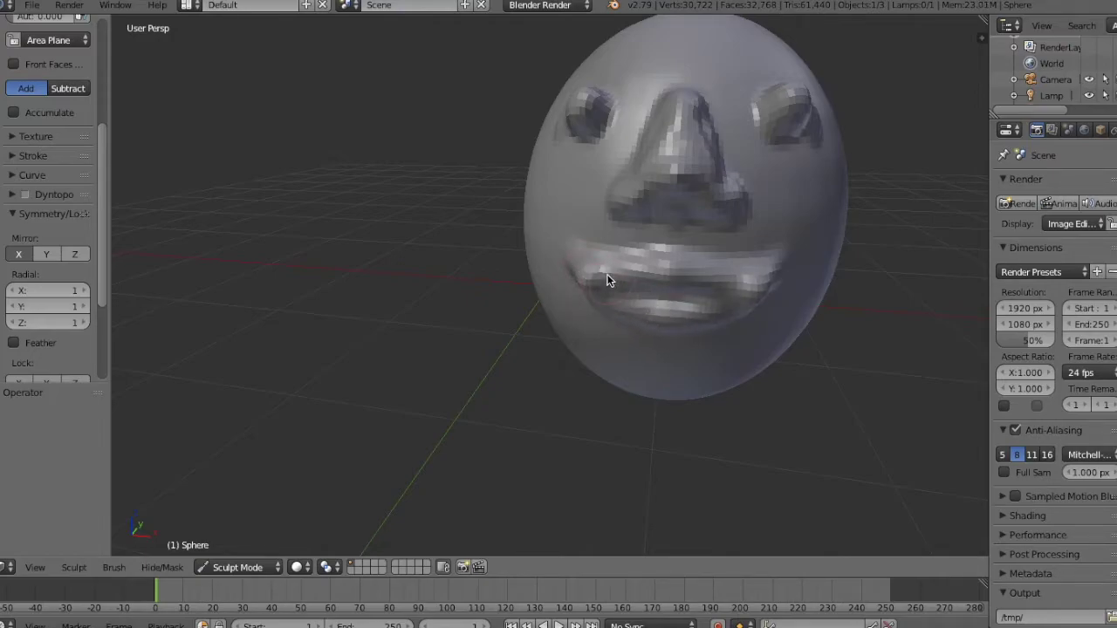
middle_drag(608, 270, 608, 271)
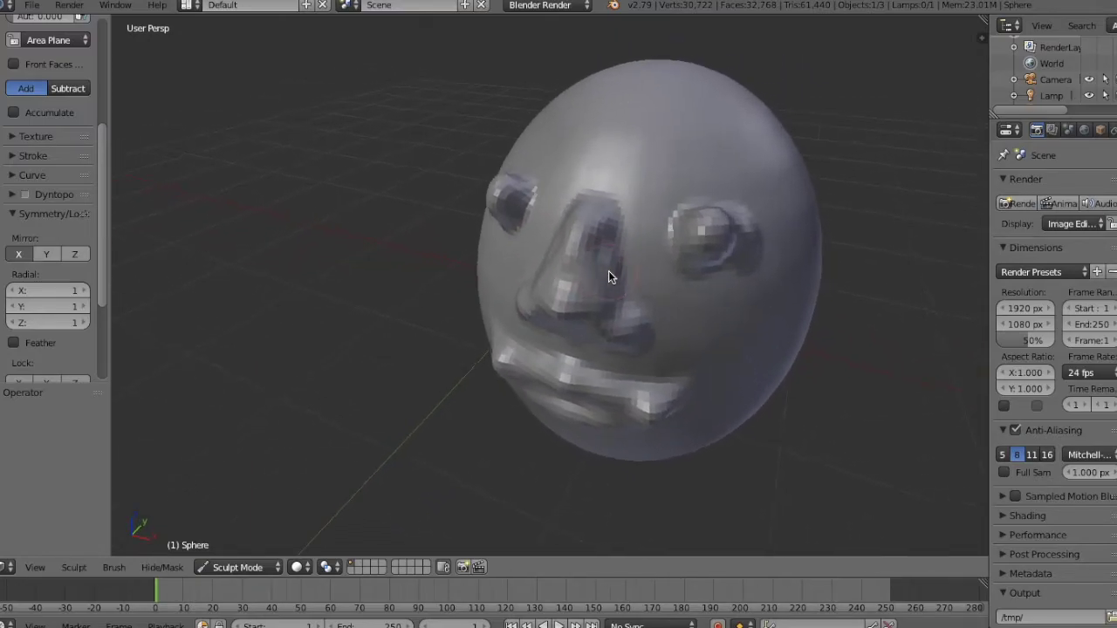
- Raise bumpy hair ridges over the crown, brow and left side of the head
mouse_move(625, 102)
mouse_down()
mouse_move(604, 85)
mouse_move(676, 83)
mouse_move(595, 83)
mouse_up()
mouse_move(692, 118)
mouse_down()
mouse_move(703, 95)
mouse_move(710, 113)
mouse_move(658, 74)
mouse_move(620, 68)
mouse_move(616, 82)
mouse_move(584, 90)
mouse_move(579, 80)
mouse_move(648, 82)
mouse_move(760, 130)
mouse_move(748, 105)
mouse_move(711, 82)
mouse_move(686, 91)
mouse_move(742, 99)
mouse_move(780, 145)
mouse_move(768, 153)
mouse_move(740, 97)
mouse_move(735, 107)
mouse_move(721, 100)
mouse_up()
key(KP_4)
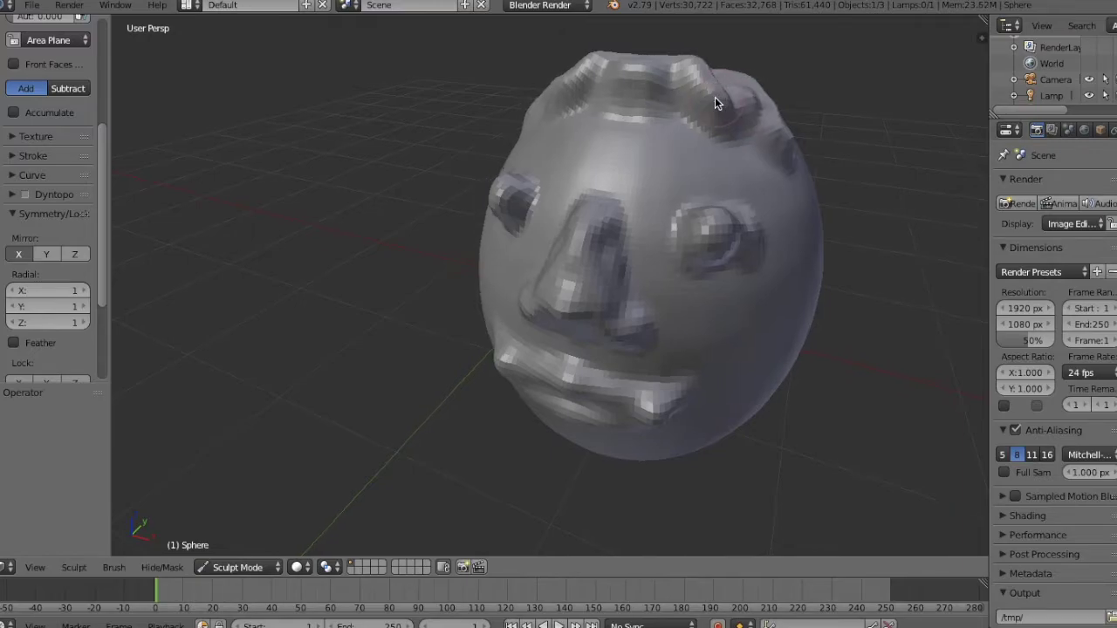
key(KP_4)
key(KP_4)
key(KP_8)
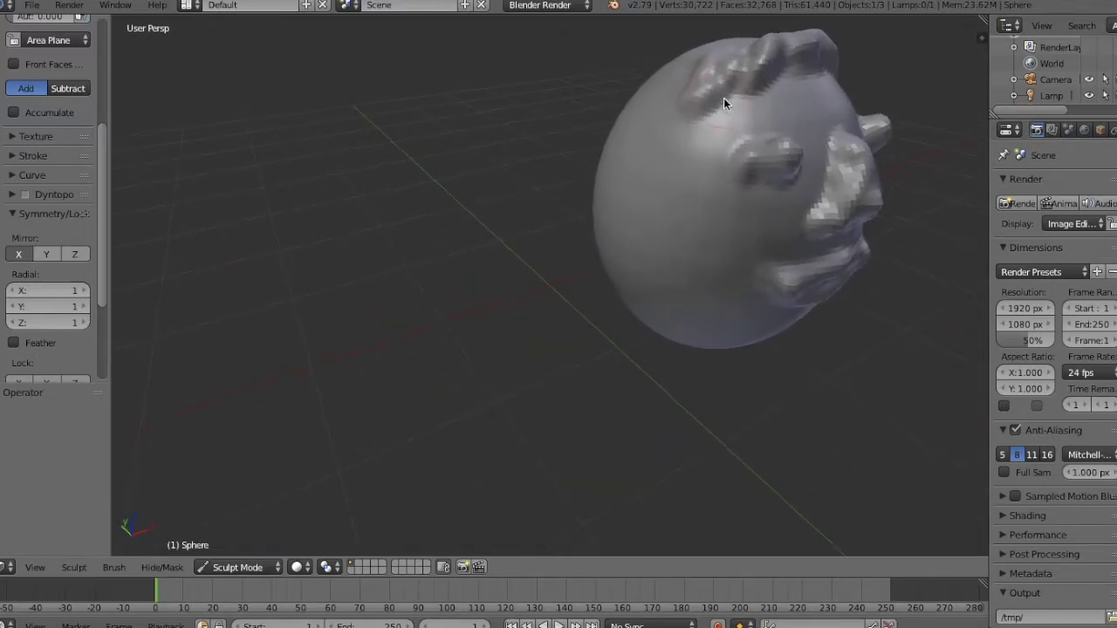
key(KP_8)
key(KP_8)
key(KP_8)
key(KP_8)
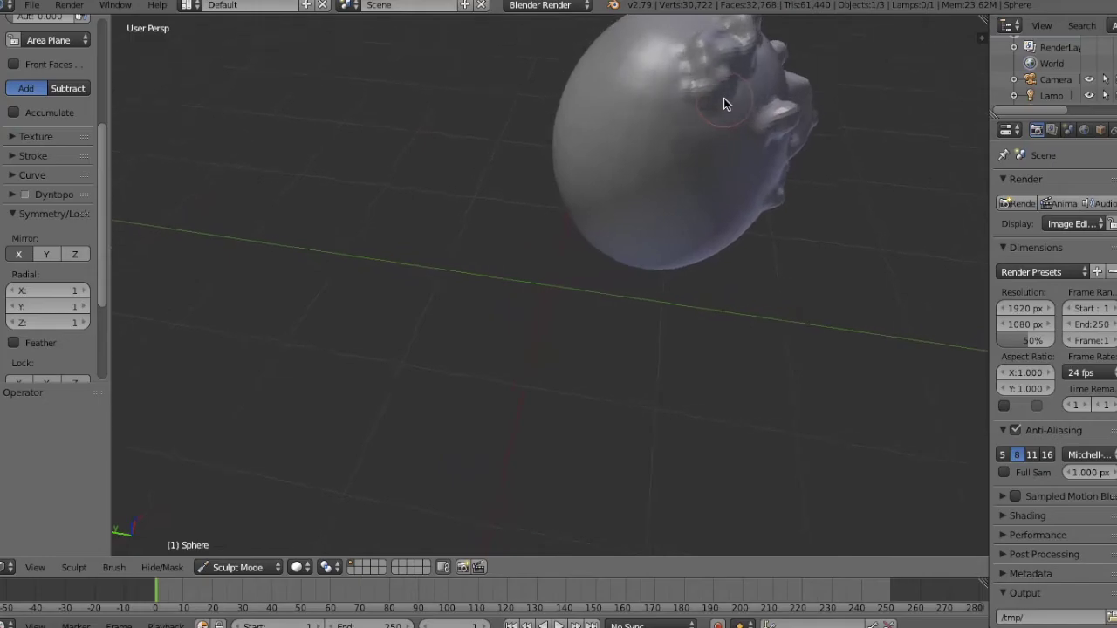
mouse_move(690, 55)
mouse_down()
mouse_move(656, 103)
mouse_move(711, 83)
mouse_move(695, 67)
mouse_move(705, 32)
mouse_move(720, 38)
mouse_move(646, 64)
mouse_move(670, 82)
mouse_move(654, 106)
mouse_move(677, 60)
mouse_move(700, 97)
mouse_move(681, 121)
mouse_move(684, 110)
mouse_move(651, 130)
mouse_move(605, 114)
mouse_move(621, 103)
mouse_move(650, 115)
mouse_up()
middle_drag(637, 82, 636, 87)
drag(683, 116, 709, 128)
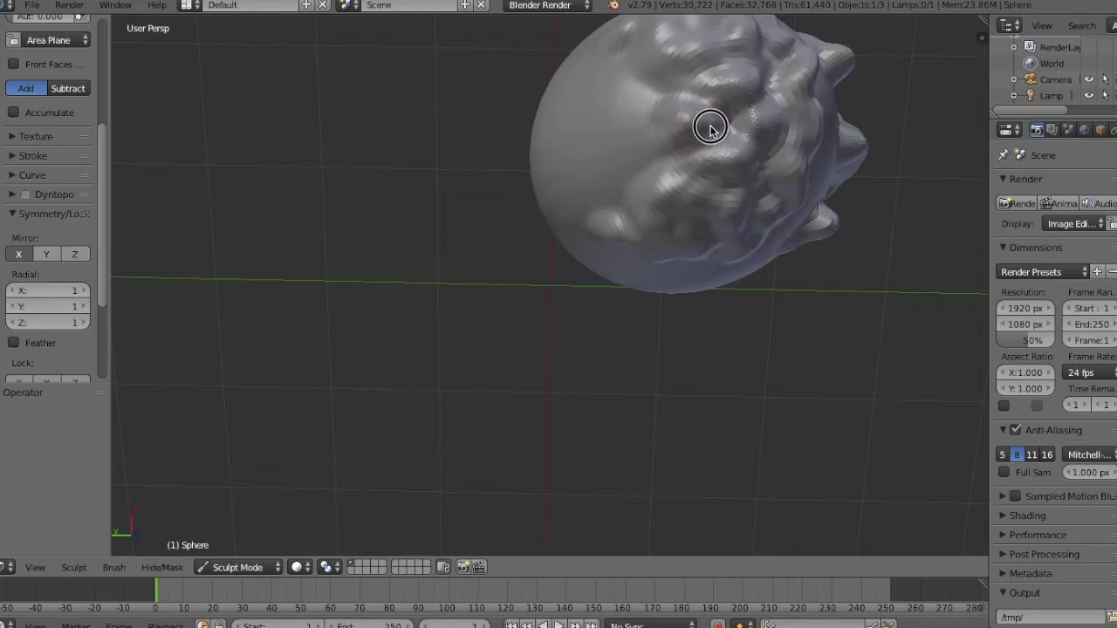
mouse_move(636, 150)
mouse_down()
mouse_move(609, 152)
mouse_move(590, 181)
mouse_move(613, 168)
mouse_move(633, 192)
mouse_move(554, 164)
mouse_move(589, 100)
mouse_move(607, 136)
mouse_move(596, 119)
mouse_move(619, 57)
mouse_move(582, 76)
mouse_move(598, 76)
mouse_move(608, 153)
mouse_up()
middle_drag(608, 153, 607, 152)
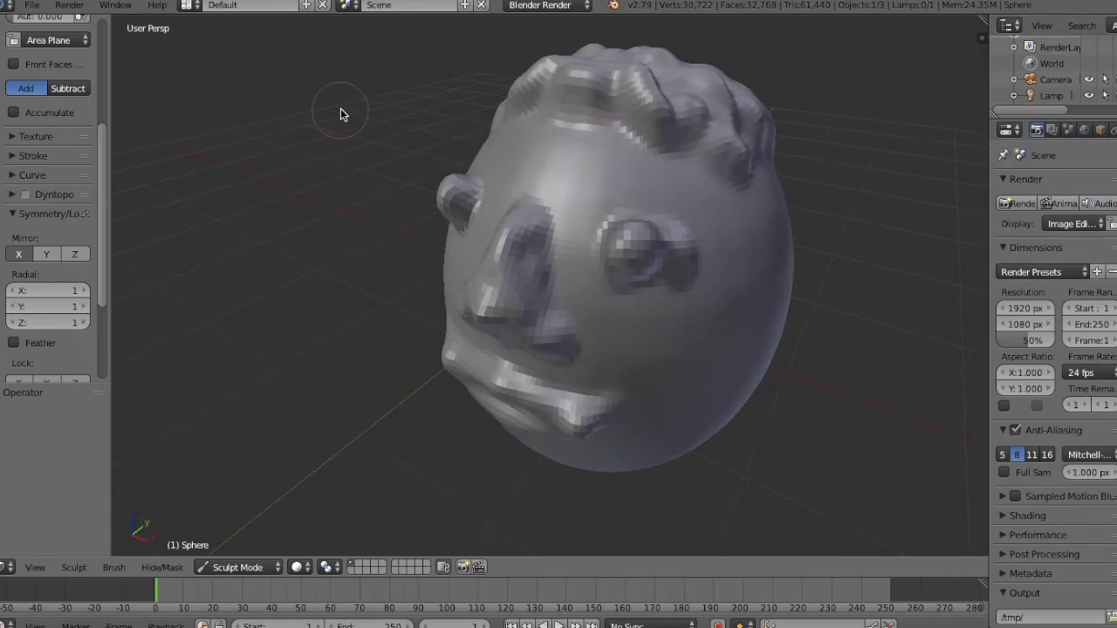
- Set the brush radius to 25 px and raise a crease over the right eye
scroll(76, 99, up, 2)
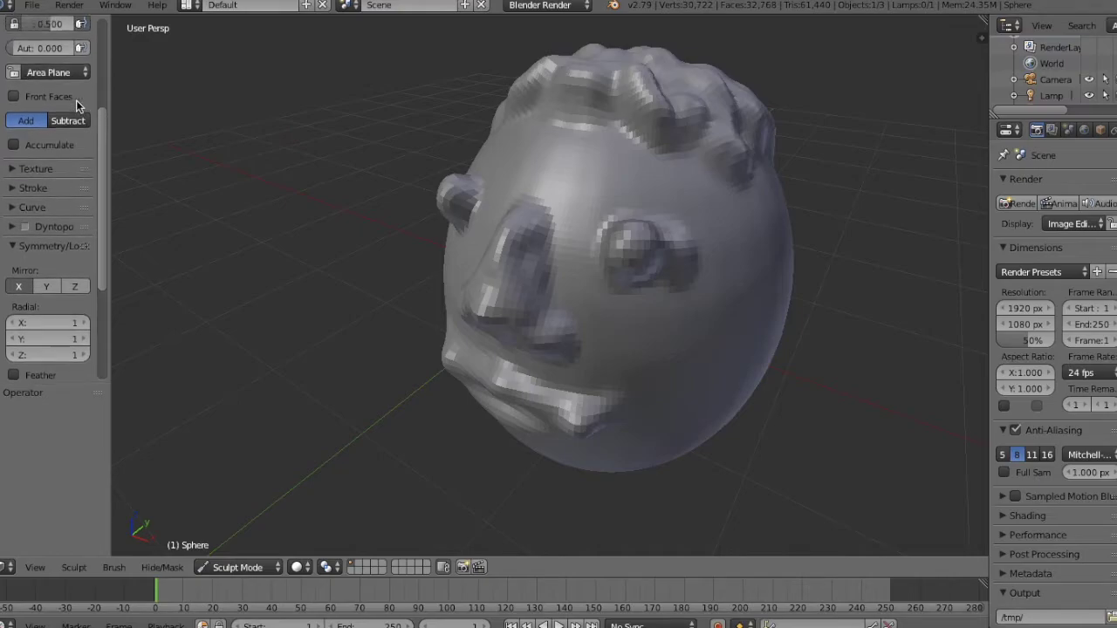
scroll(76, 99, up, 2)
scroll(54, 58, up, 2)
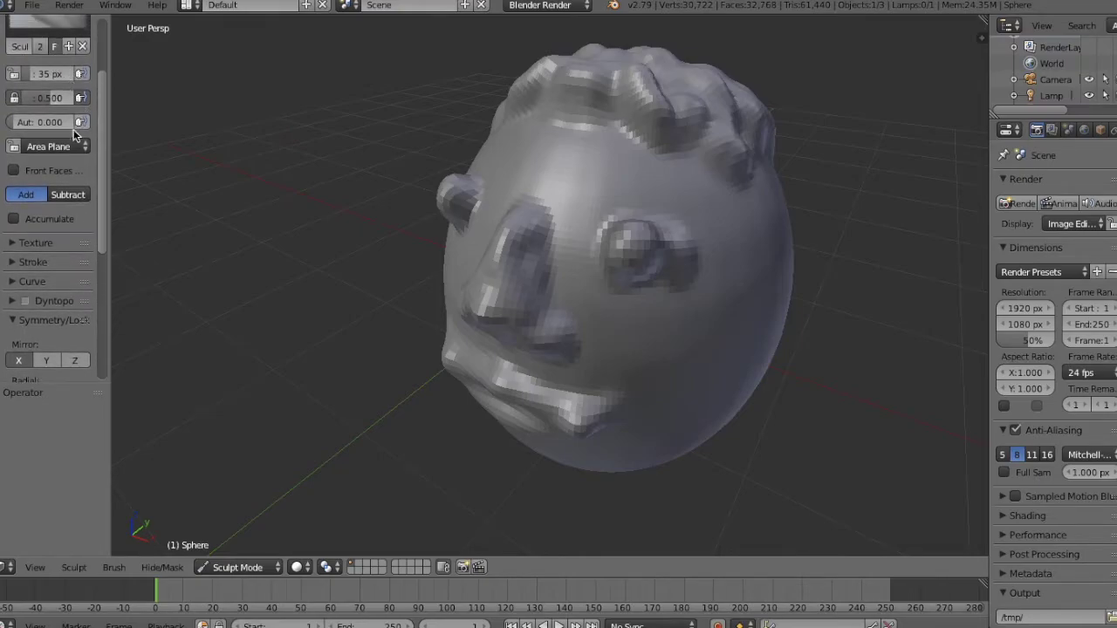
click(45, 74)
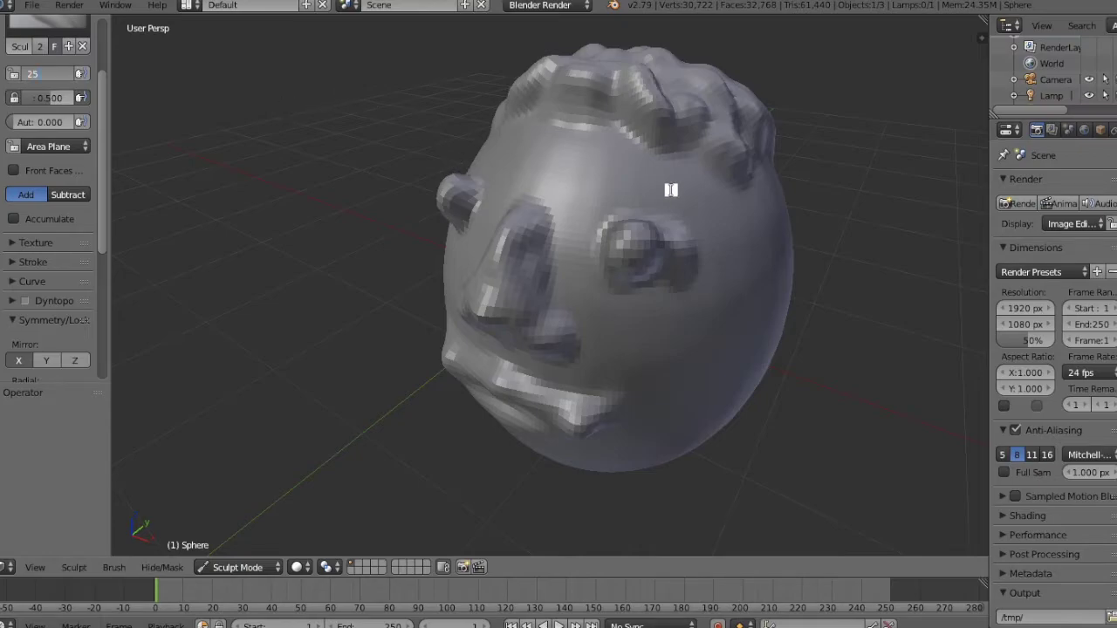
key(Return)
mouse_move(612, 193)
mouse_down()
mouse_move(648, 198)
mouse_move(693, 237)
mouse_up()
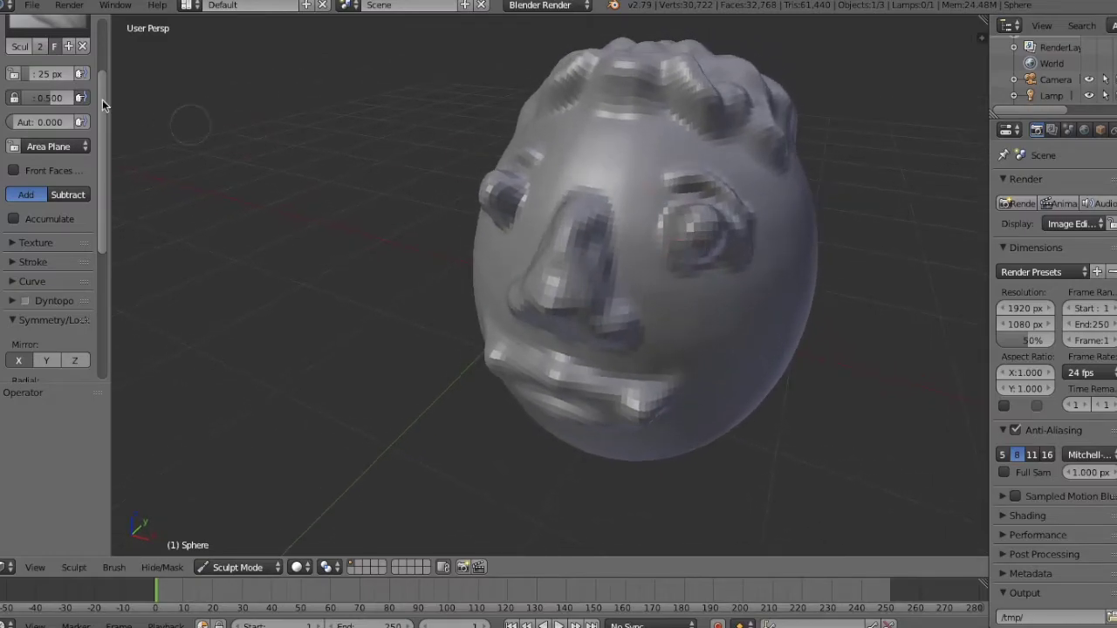
- Set the brush radius to 15 px and add a fine ridge across the forehead
click(44, 73)
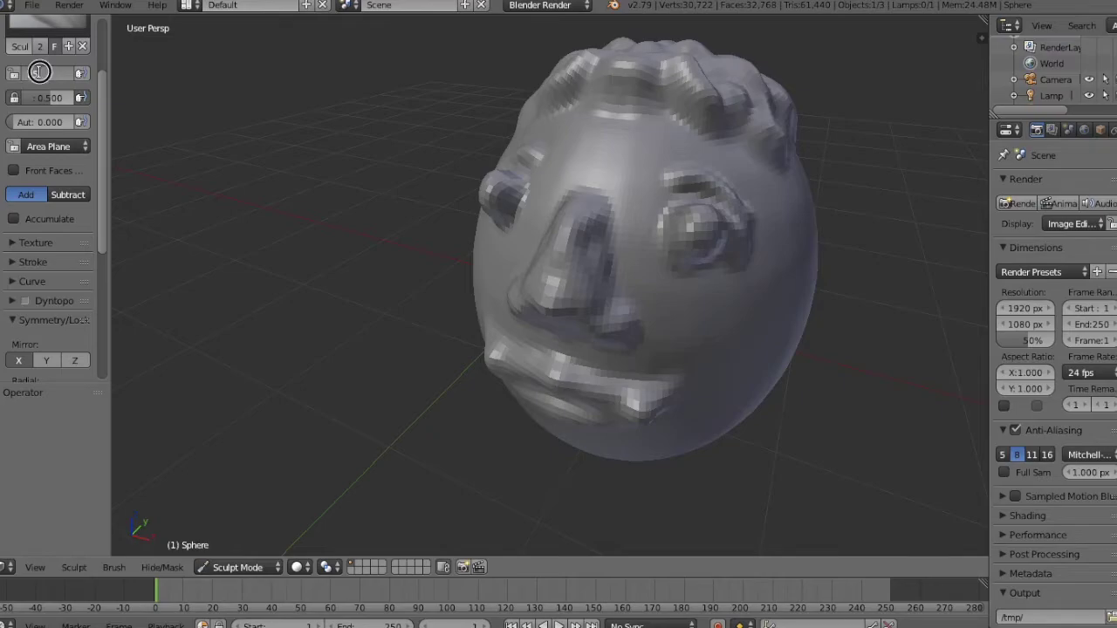
text(5)
text(1)
key(Return)
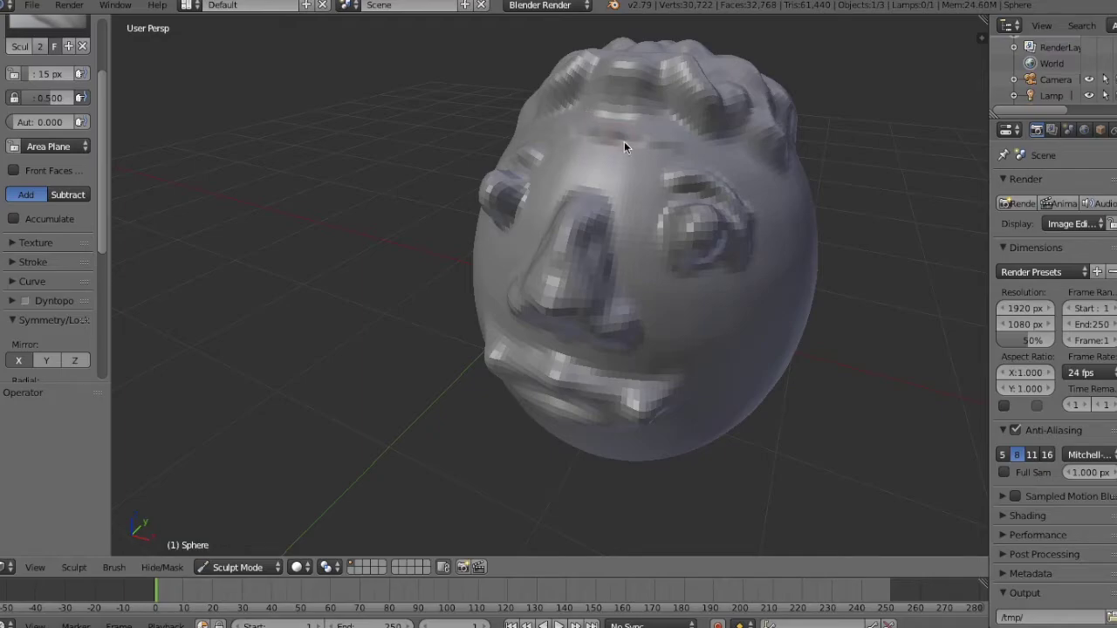
key(KP_8)
key(KP_8)
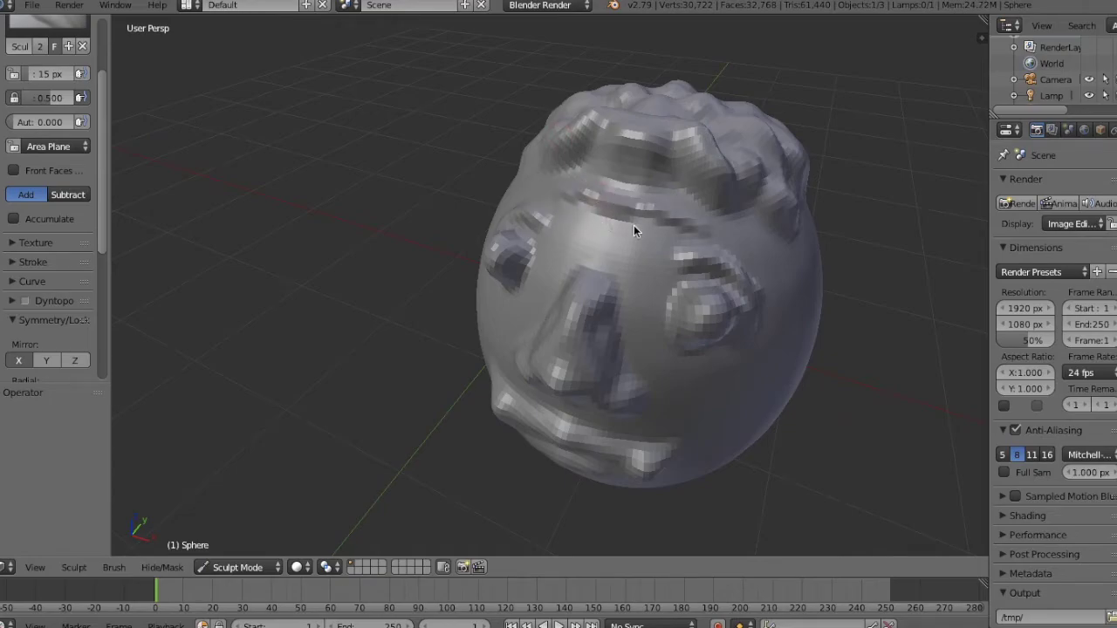
mouse_move(583, 220)
mouse_down()
mouse_move(633, 239)
mouse_move(571, 215)
mouse_up()
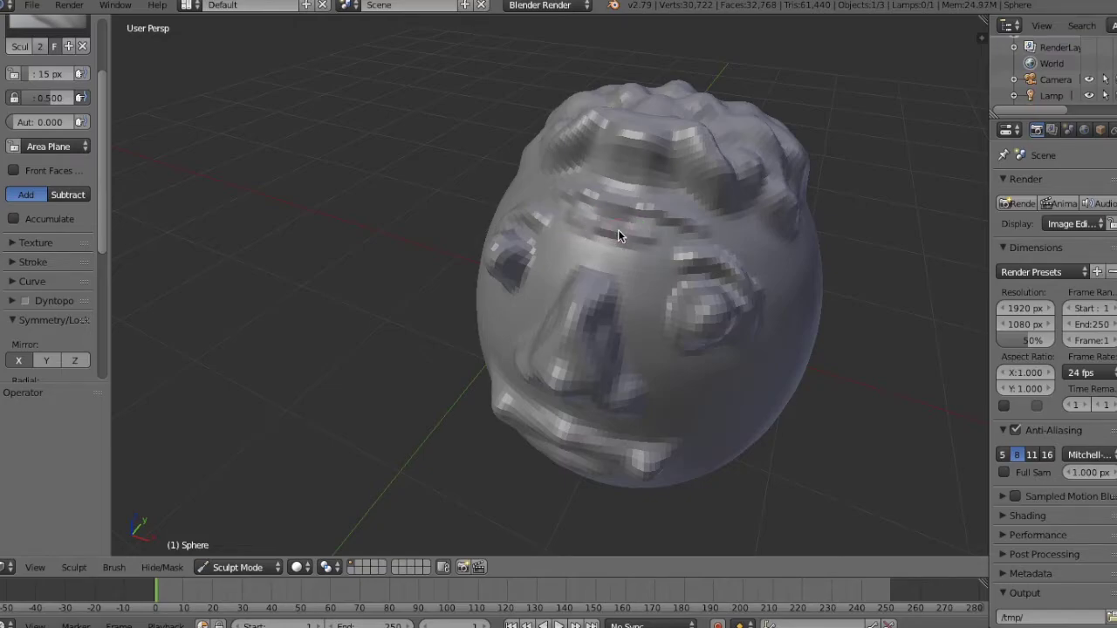
middle_drag(618, 232, 617, 232)
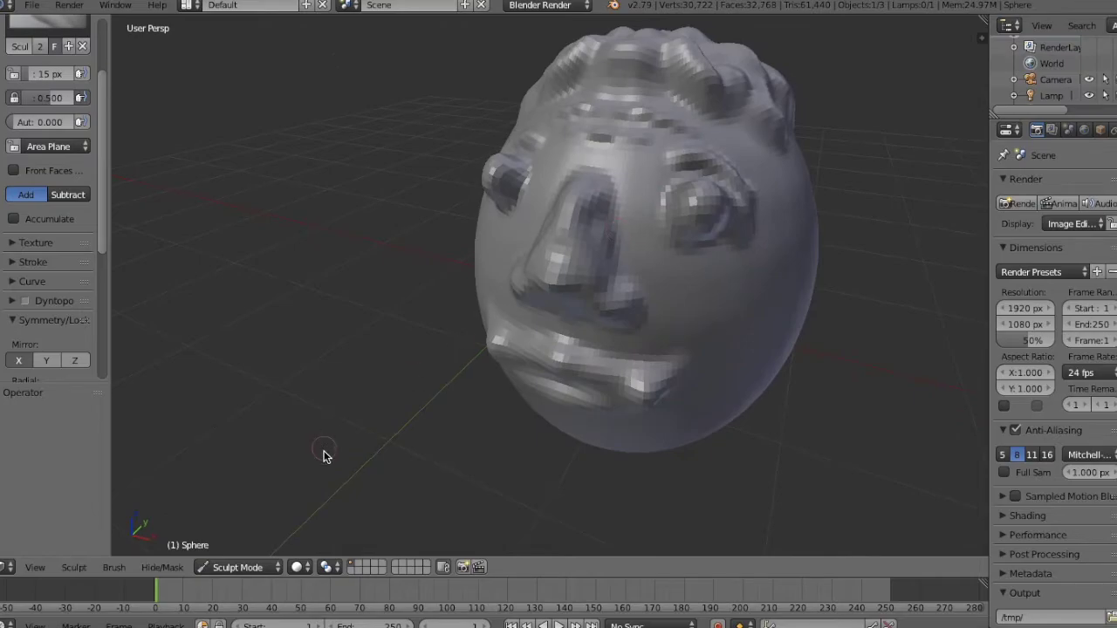
- Apply Smooth Vertex twice to the head in Edit Mode, then return to Sculpt Mode
click(248, 568)
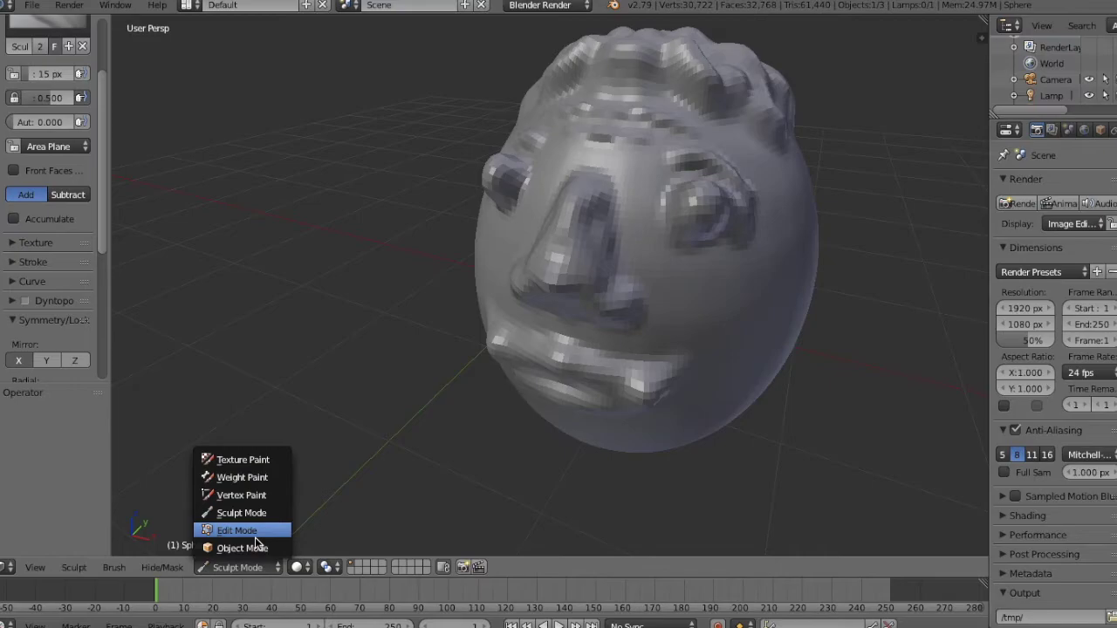
click(254, 537)
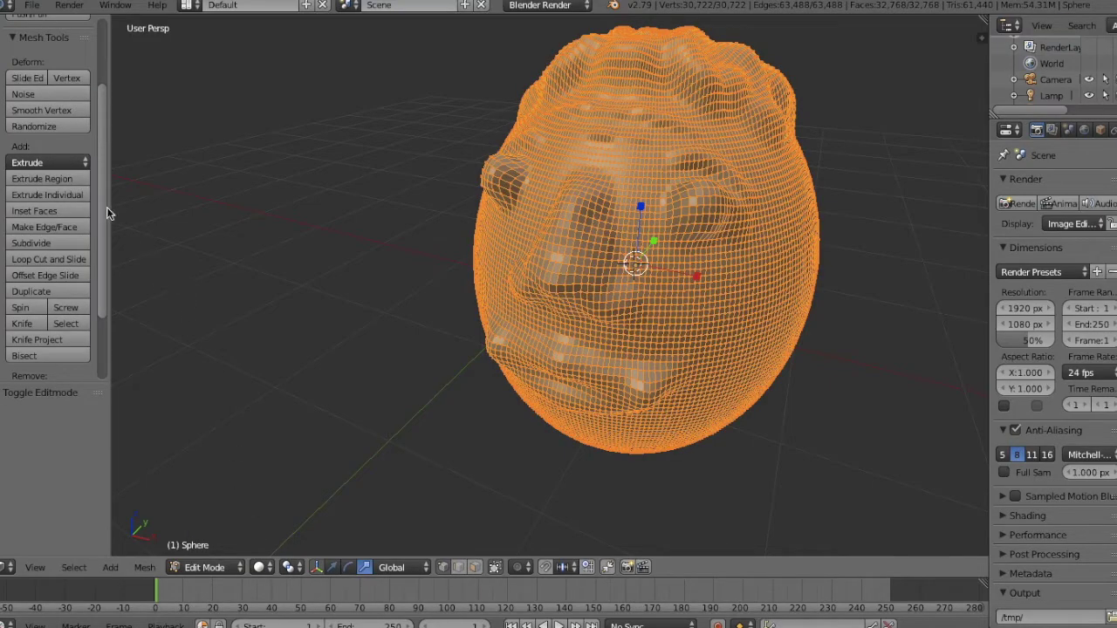
click(51, 111)
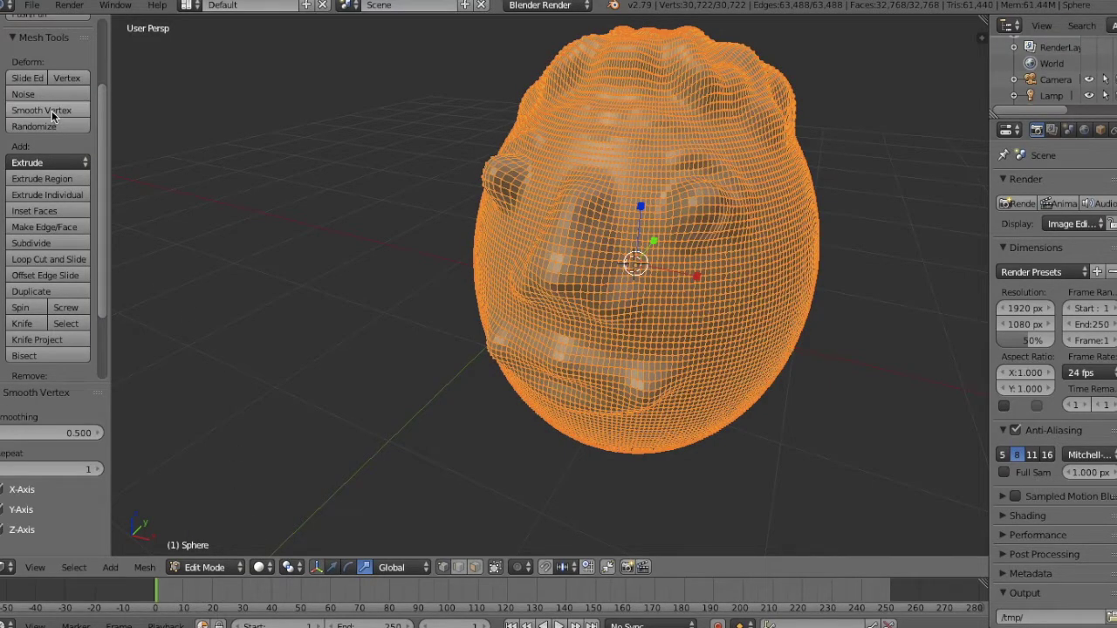
click(51, 111)
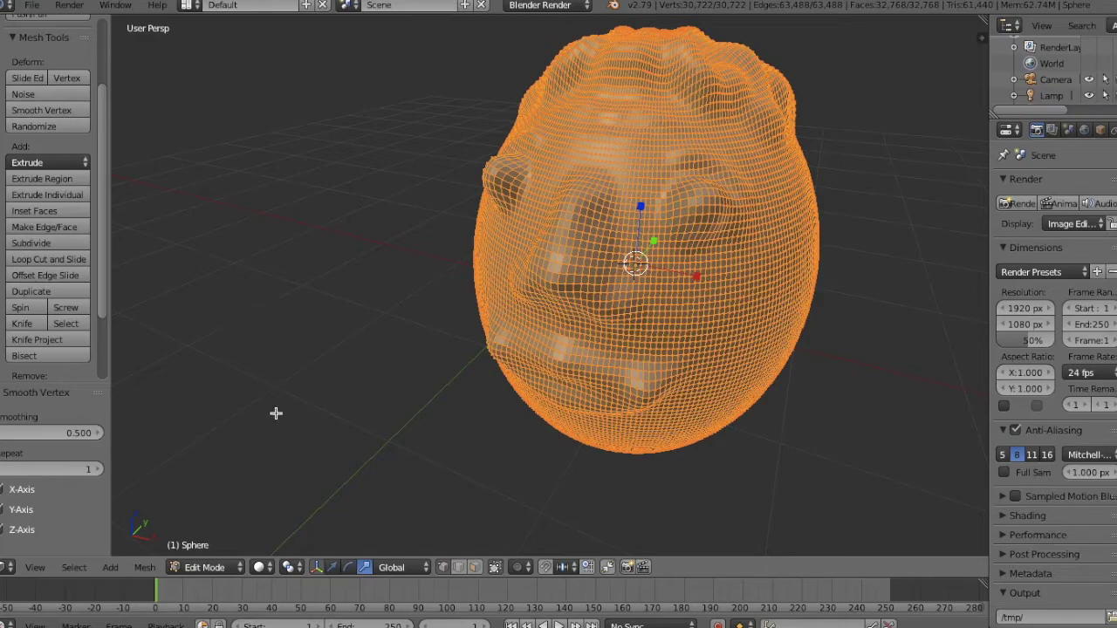
click(217, 569)
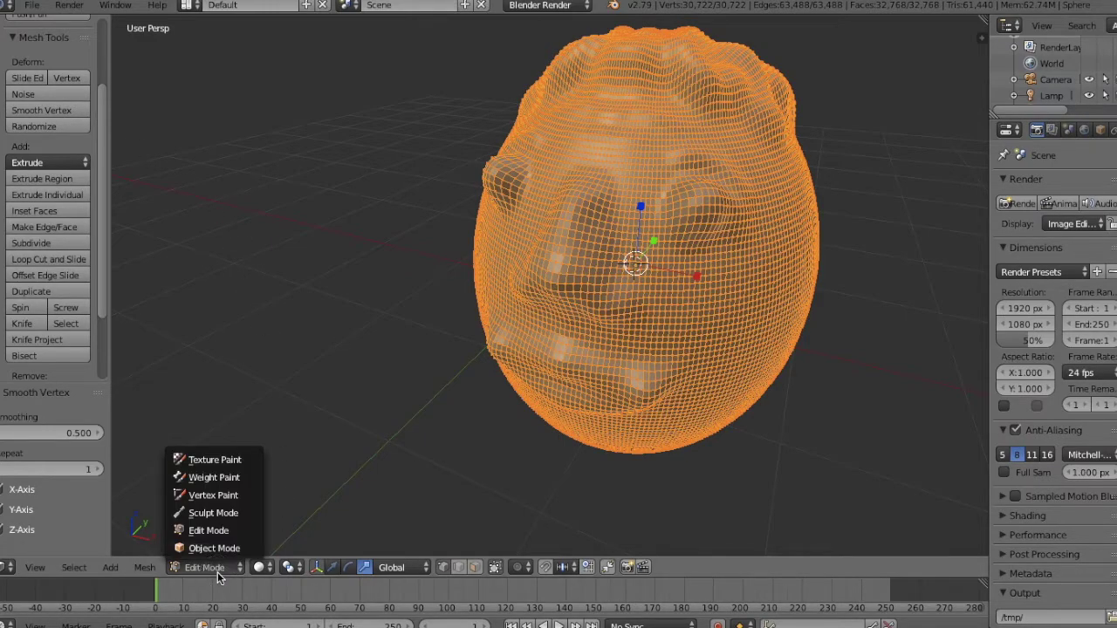
click(214, 513)
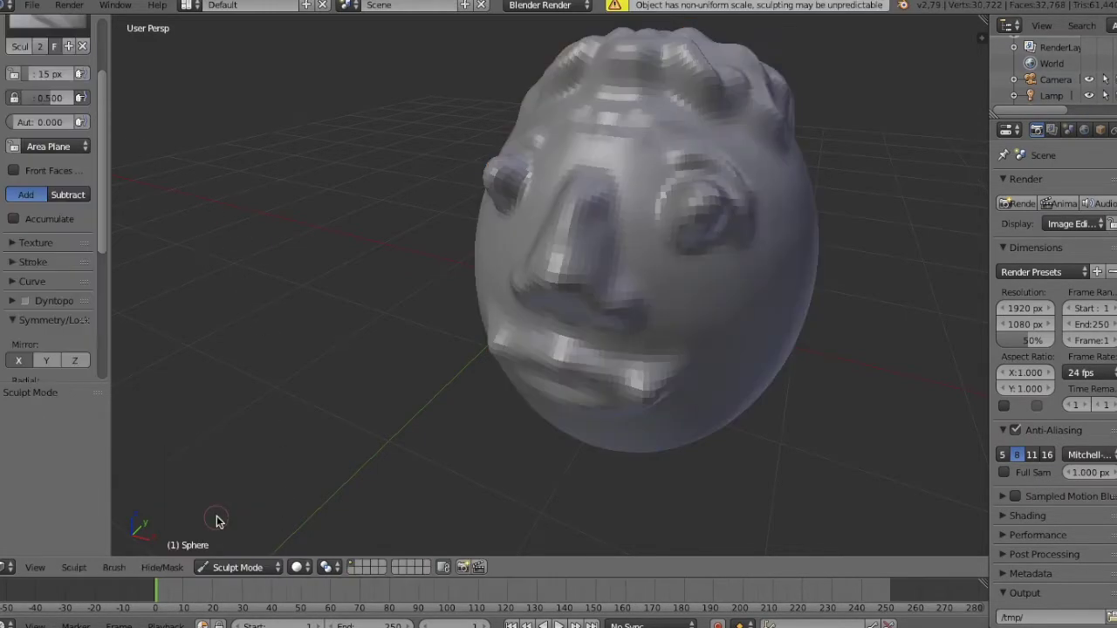
middle_drag(573, 307, 573, 307)
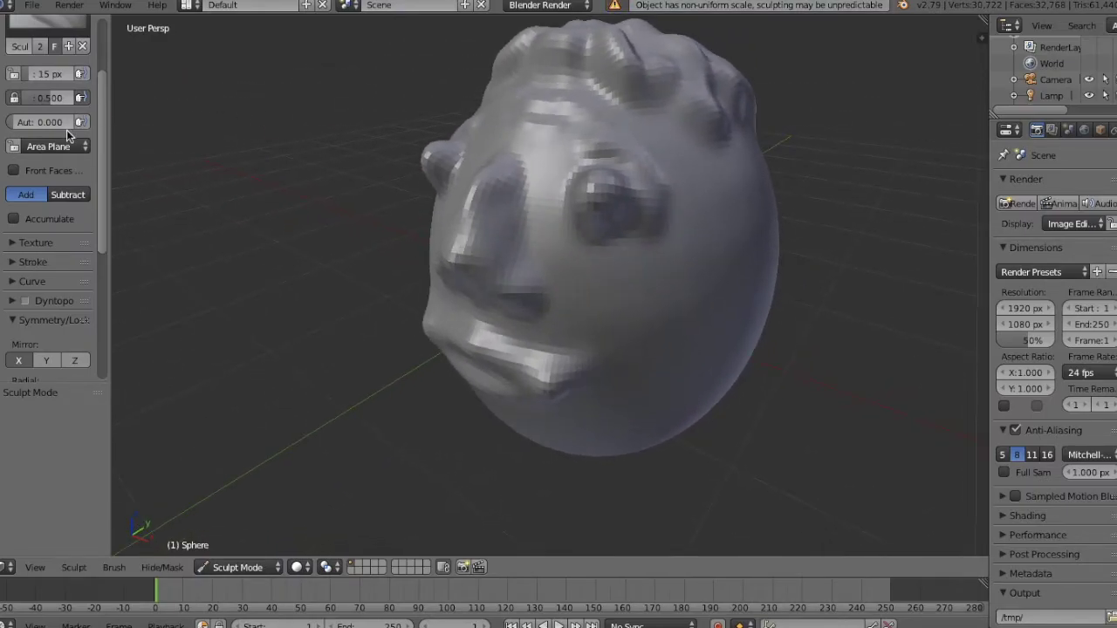
- Set the sculpt brush radius to 35 px
drag(103, 136, 103, 91)
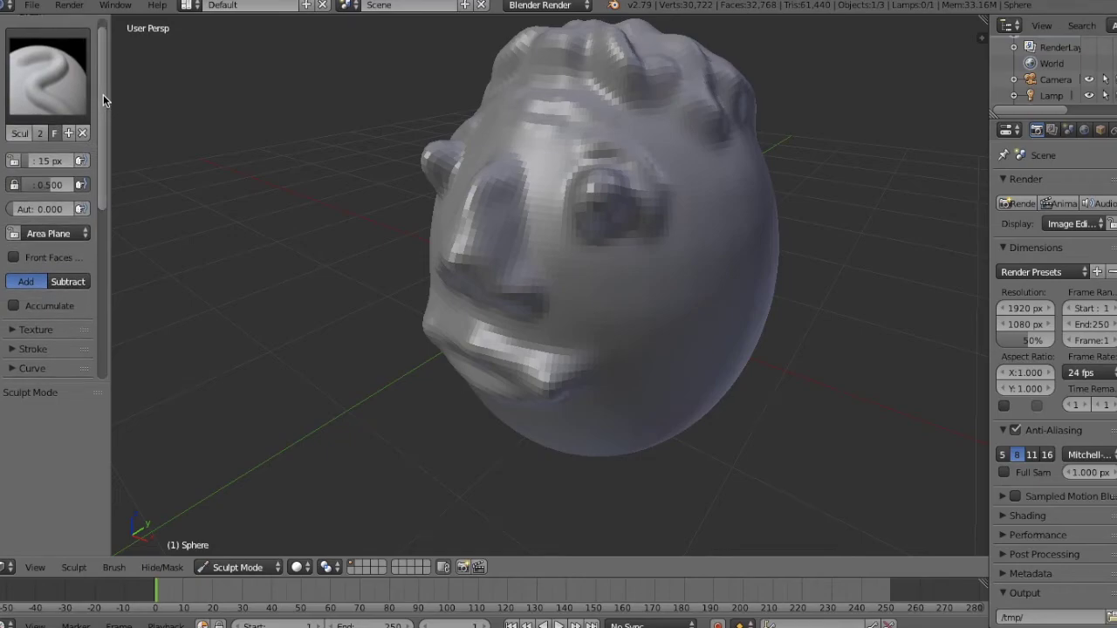
click(47, 161)
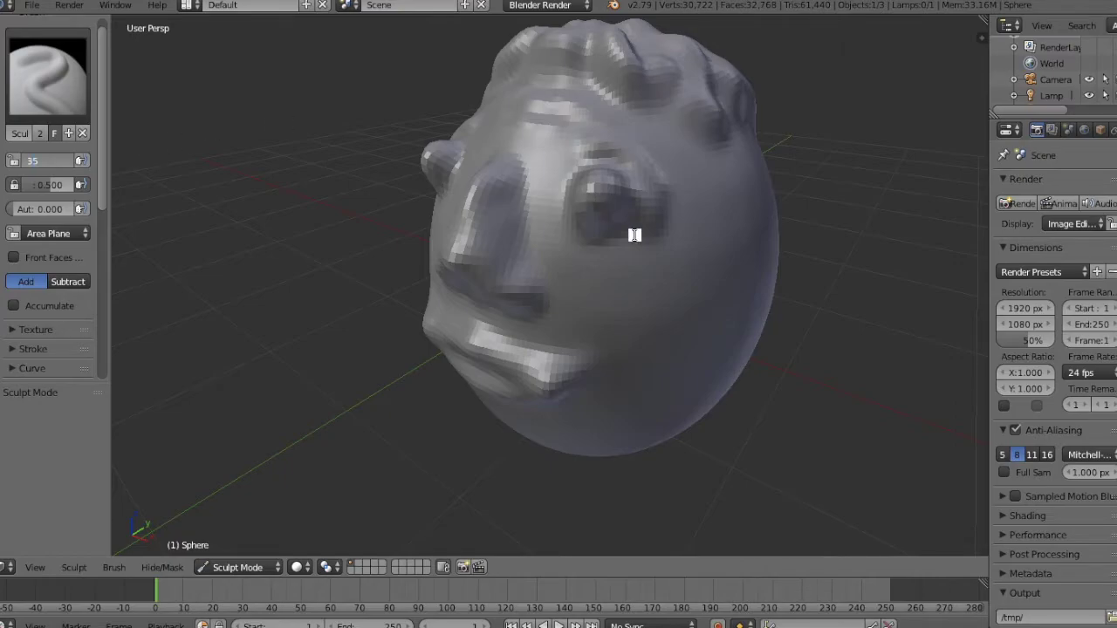
key(Return)
- Sculpt a curved ear ridge and the groove beside it on the head's right side
key(KP_6)
key(KP_6)
key(KP_6)
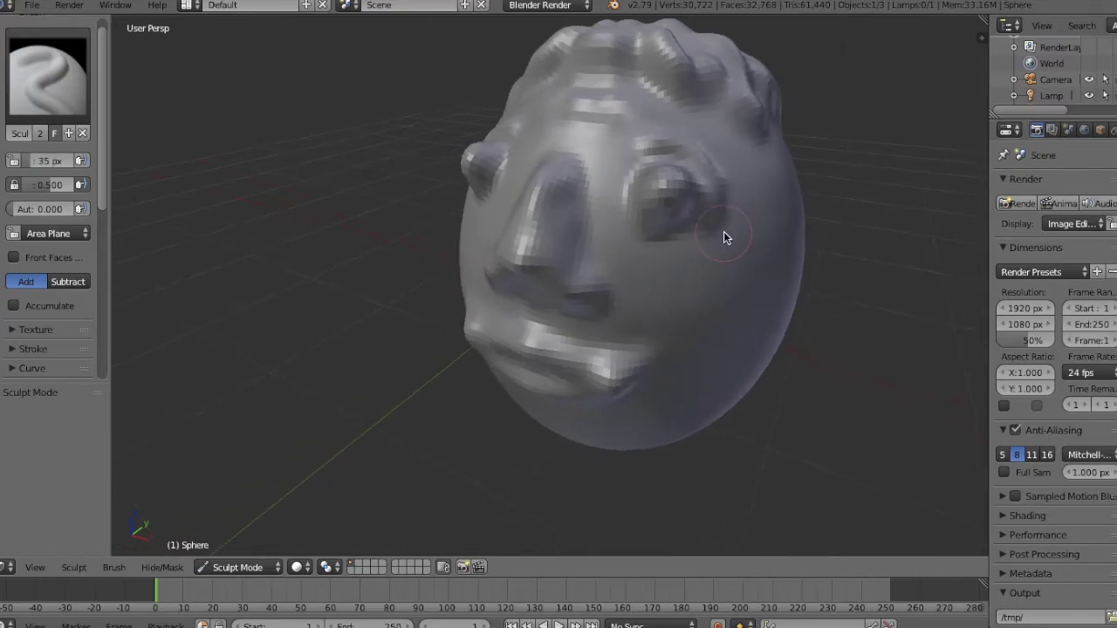
key(KP_6)
key(KP_6)
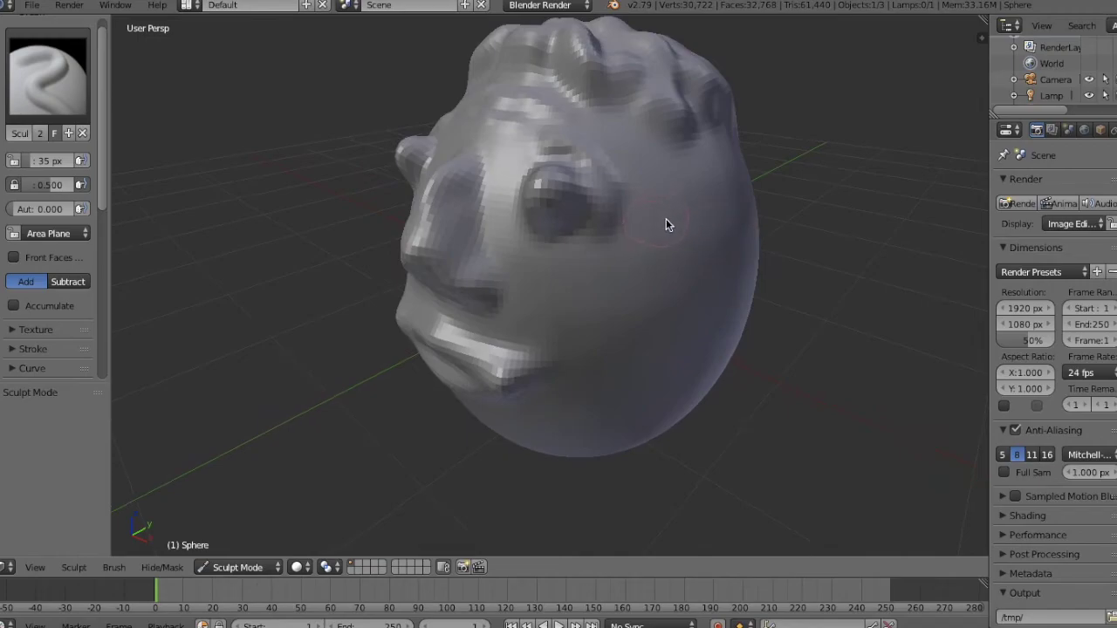
mouse_move(678, 219)
mouse_down()
mouse_move(717, 218)
mouse_move(683, 317)
mouse_up()
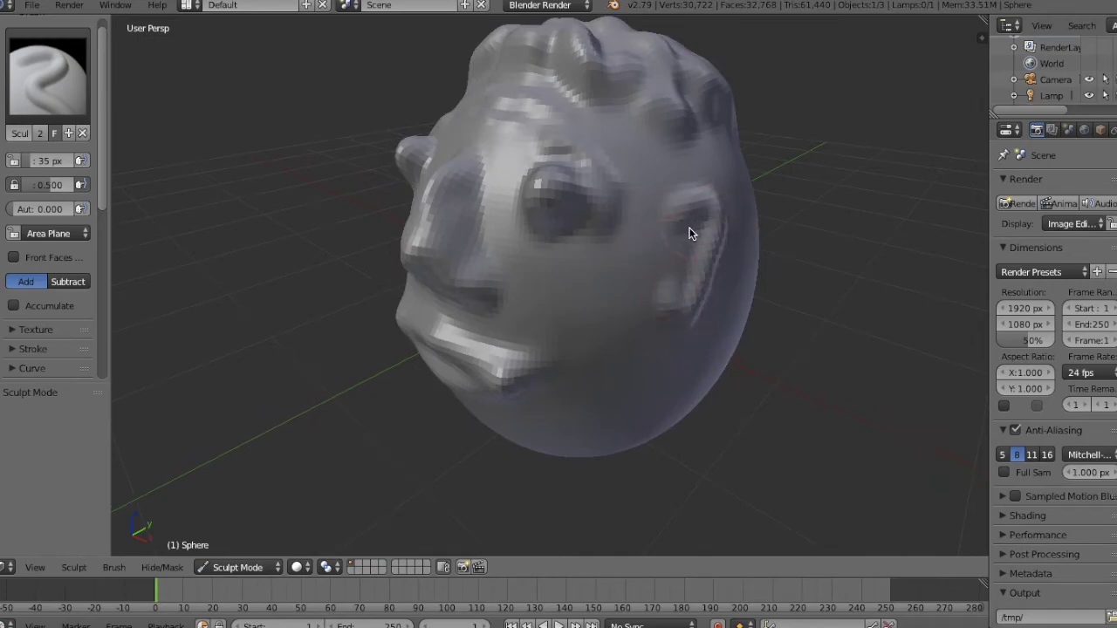
mouse_move(689, 233)
mouse_down()
mouse_move(712, 205)
mouse_move(699, 200)
mouse_move(713, 257)
mouse_move(686, 322)
mouse_move(709, 212)
mouse_move(698, 213)
mouse_move(711, 219)
mouse_move(705, 263)
mouse_up()
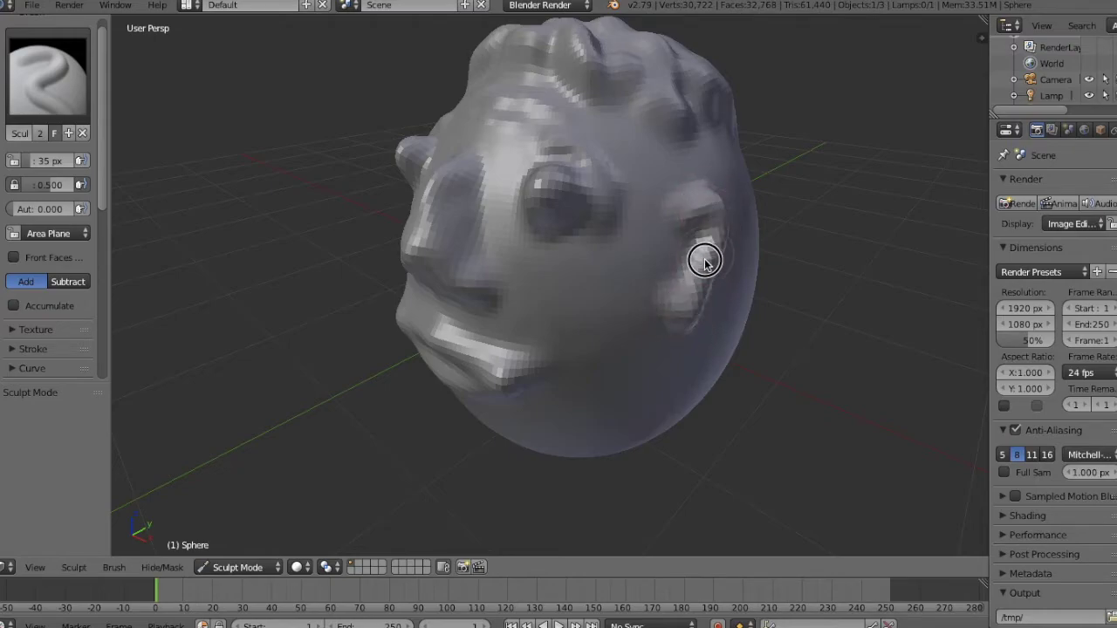
middle_drag(695, 288, 608, 267)
middle_drag(717, 272, 653, 230)
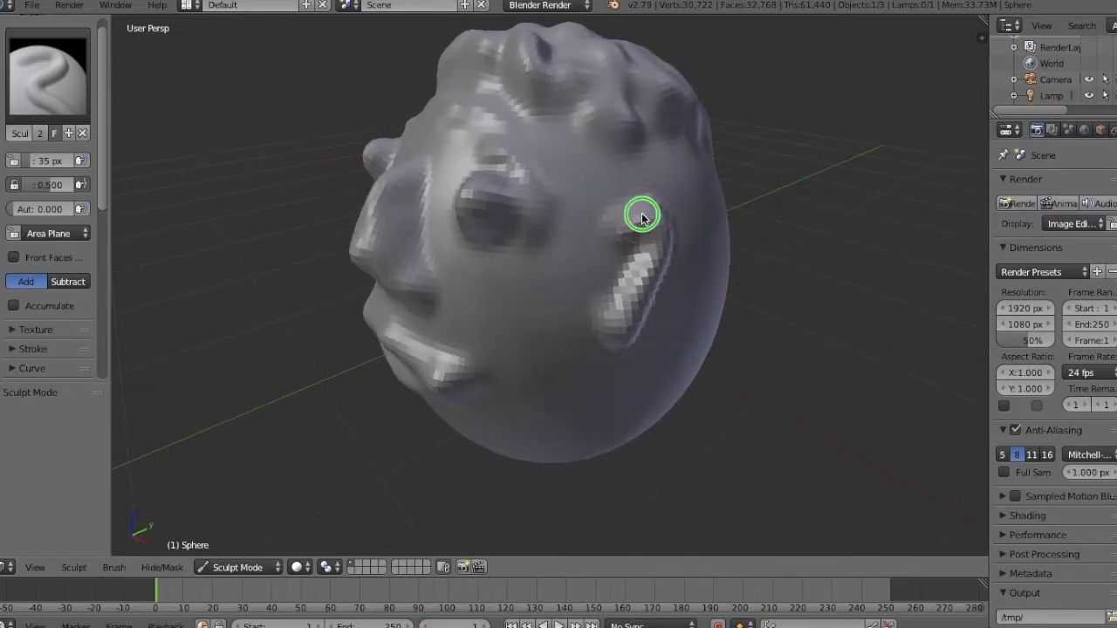
mouse_move(643, 218)
mouse_down()
mouse_move(648, 247)
mouse_move(636, 206)
mouse_move(655, 237)
mouse_move(619, 207)
mouse_move(655, 222)
mouse_move(656, 259)
mouse_move(643, 219)
mouse_move(654, 282)
mouse_move(611, 324)
mouse_move(653, 280)
mouse_up()
middle_drag(652, 279, 648, 282)
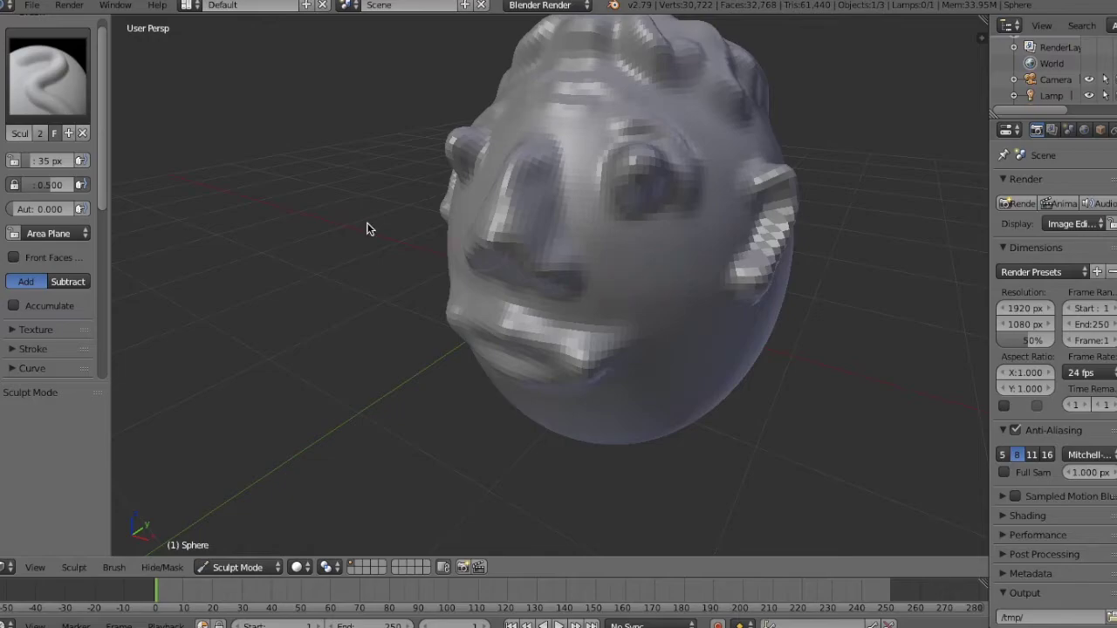
- Switch the brush to Subtract with a 25 px radius
click(68, 290)
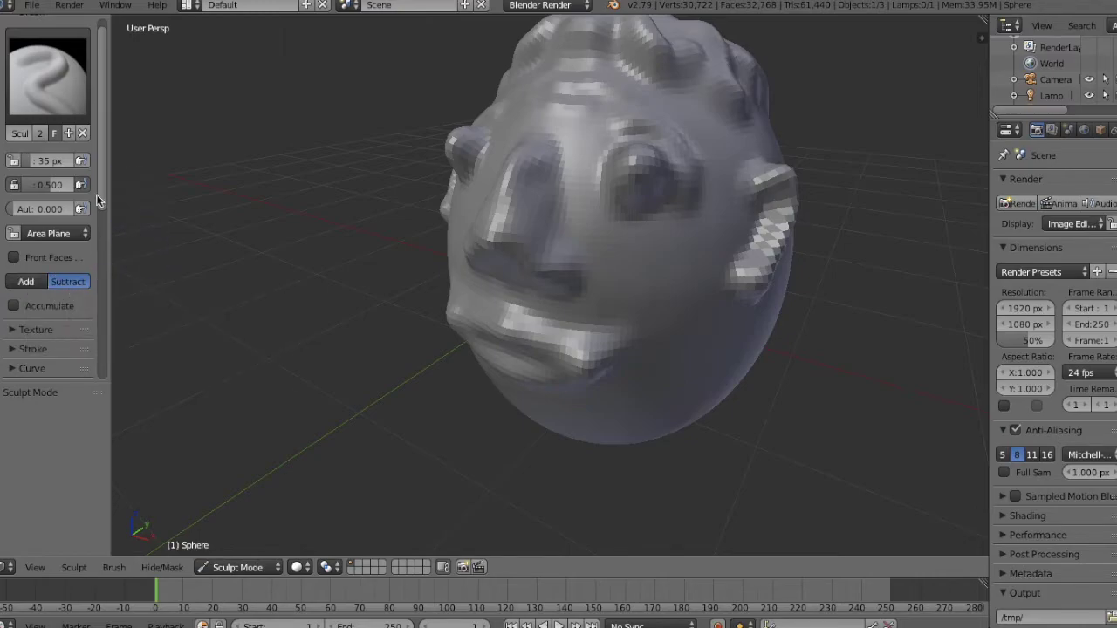
click(45, 160)
drag(40, 160, 22, 159)
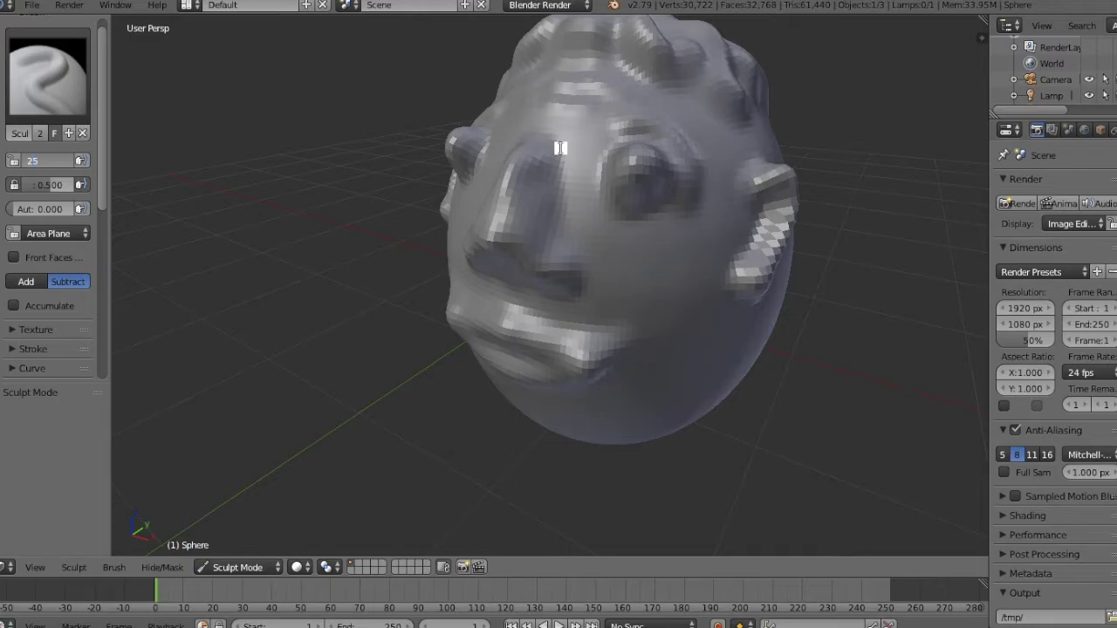
text(25)
key(Return)
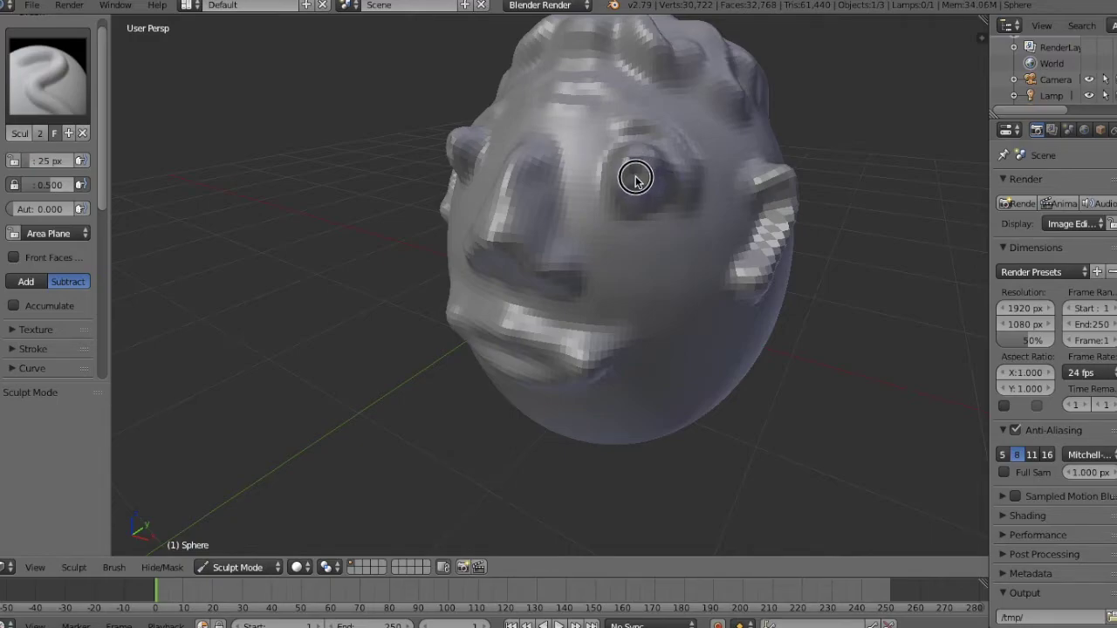
- Carve a nostril dent under the nose from a low front view
key(KP_4)
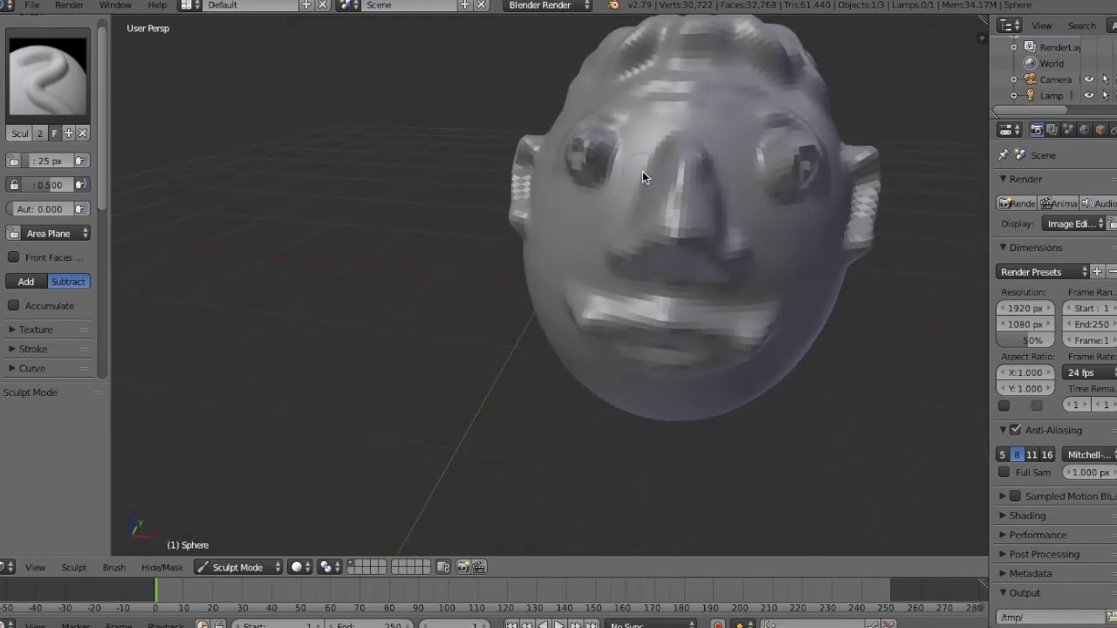
key(KP_2)
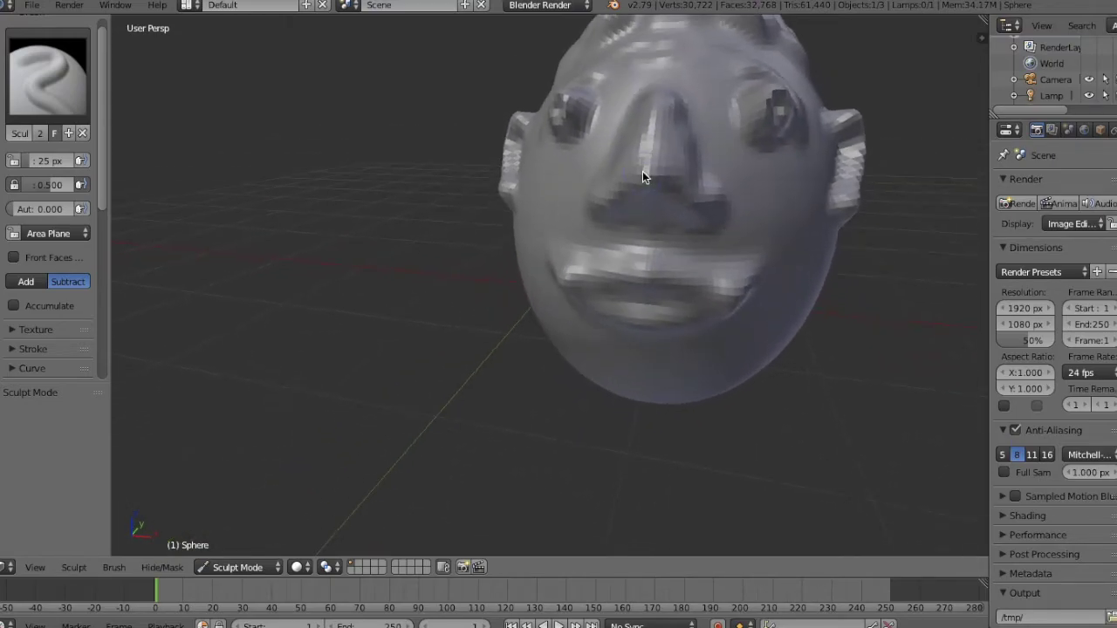
drag(621, 194, 623, 198)
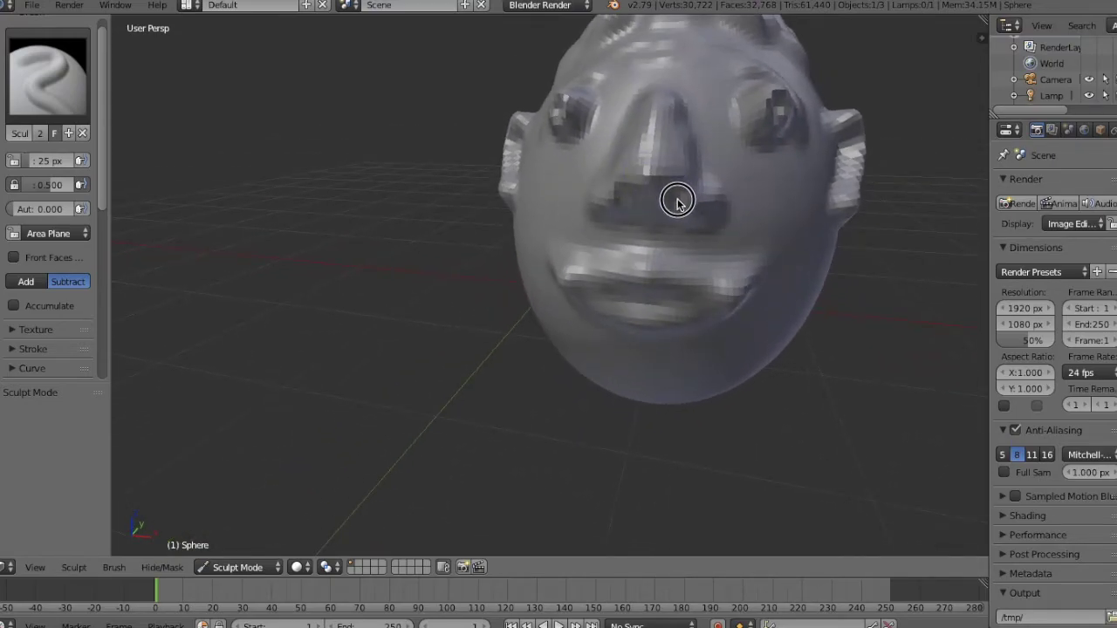
- Deepen and reshape the lower lip of the mouth
key(KP_6)
key(KP_6)
key(KP_6)
key(KP_6)
key(KP_6)
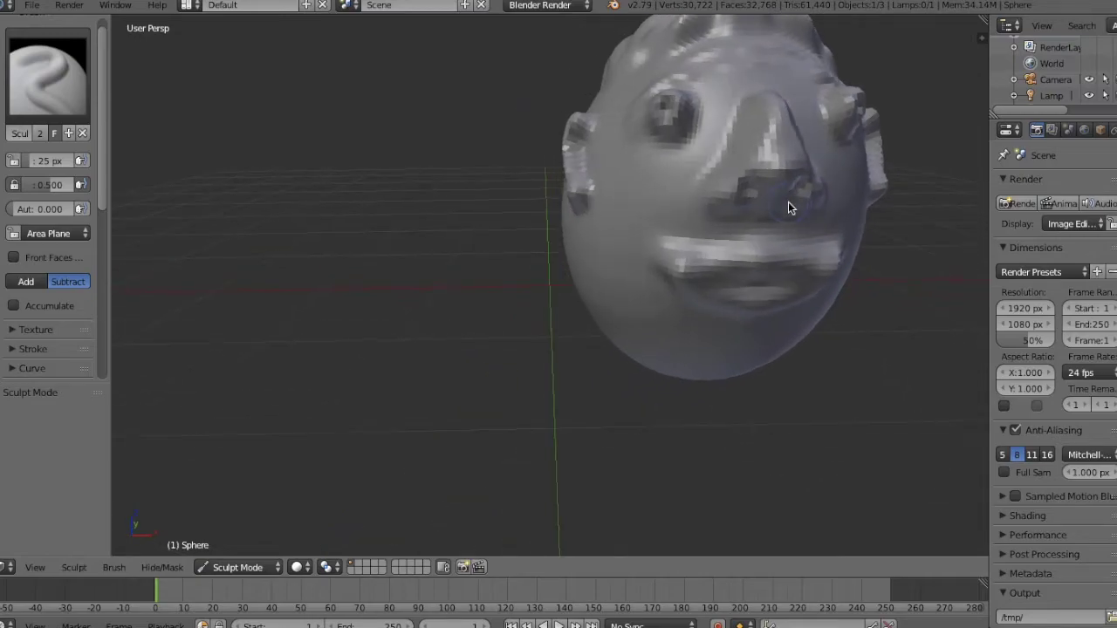
key(KP_4)
key(KP_4)
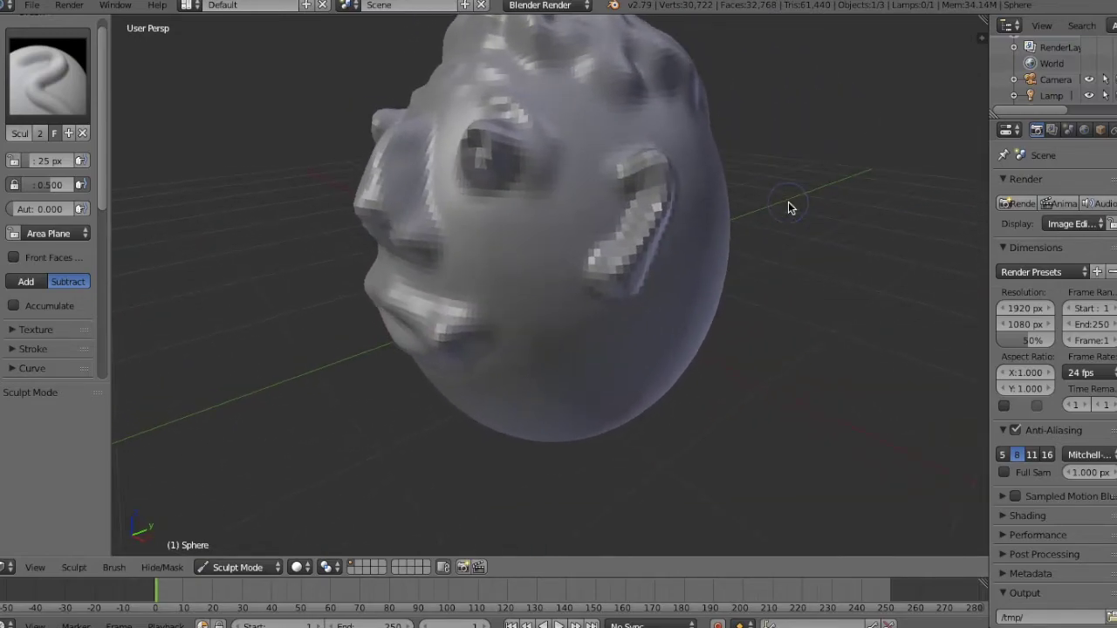
scroll(634, 219, up, 5)
scroll(635, 217, down, 4)
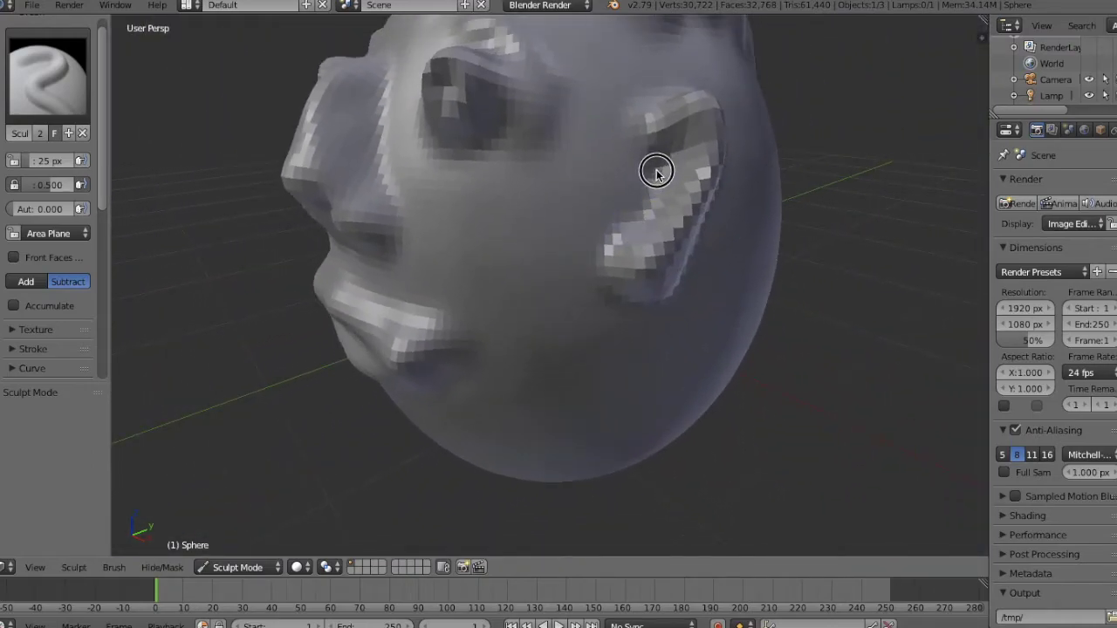
scroll(654, 178, down, 3)
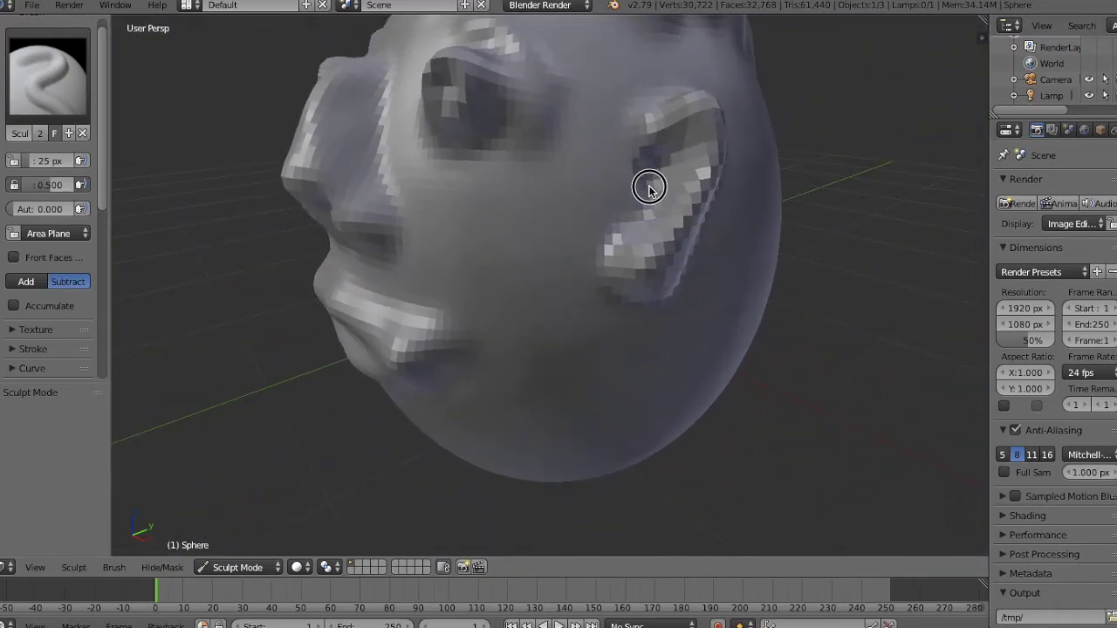
scroll(655, 170, down, 3)
scroll(657, 172, up, 4)
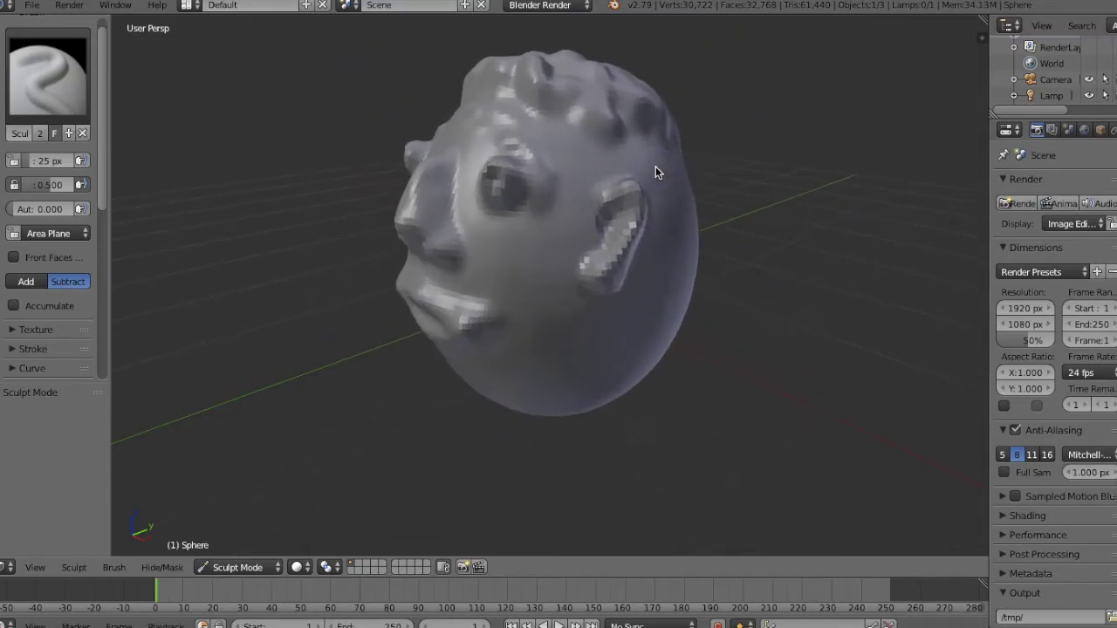
key(KP_4)
key(KP_4)
key(KP_8)
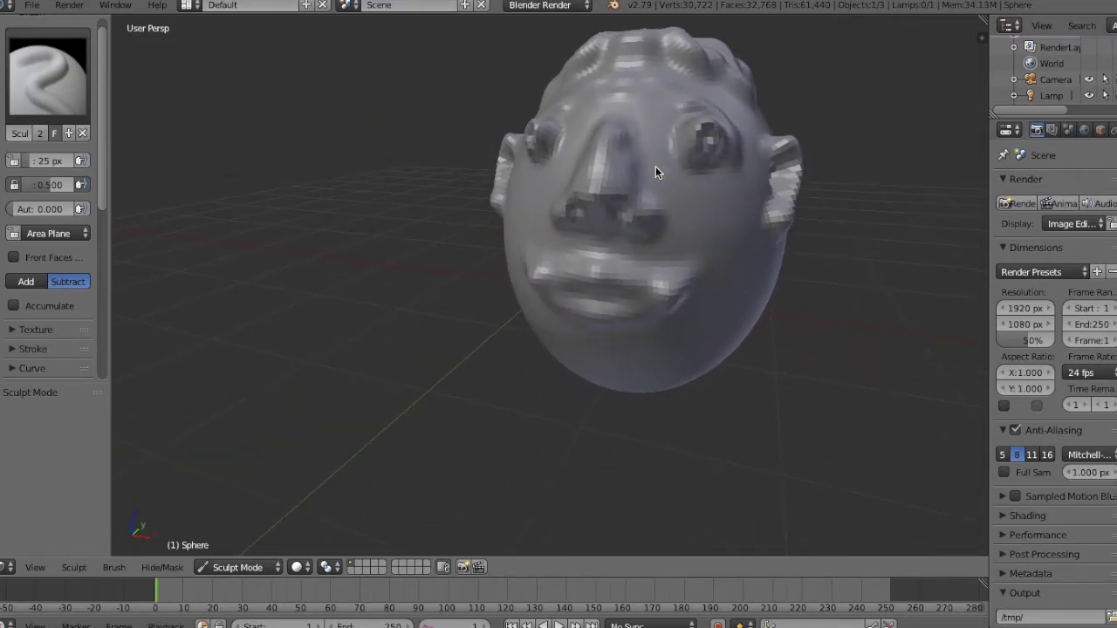
scroll(600, 298, up, 3)
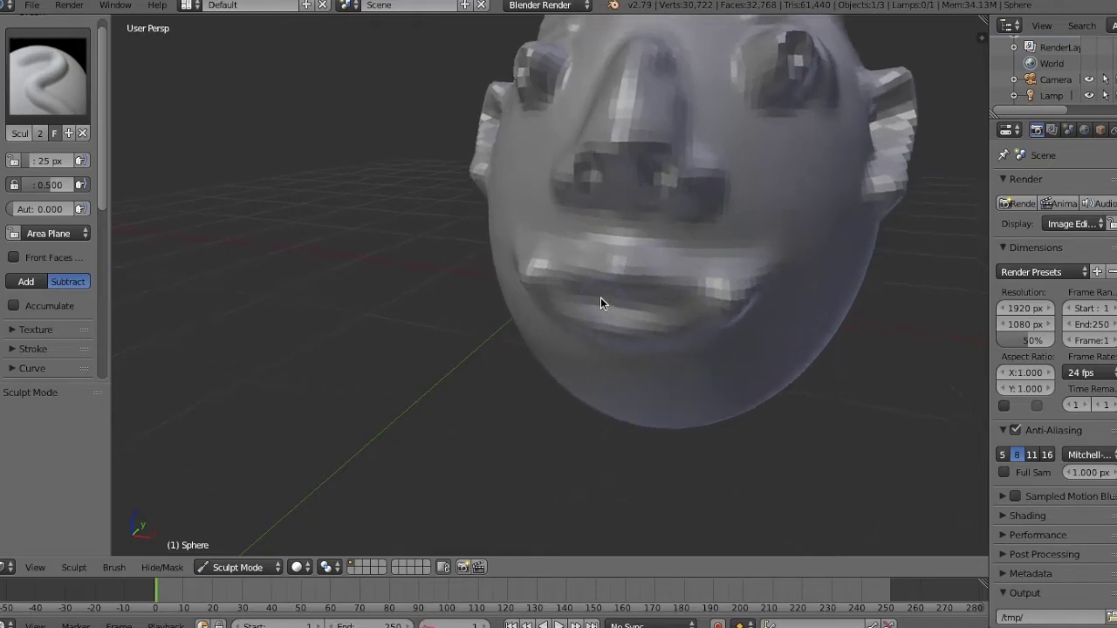
mouse_move(597, 301)
mouse_down()
mouse_move(667, 301)
mouse_move(572, 296)
mouse_move(661, 301)
mouse_up()
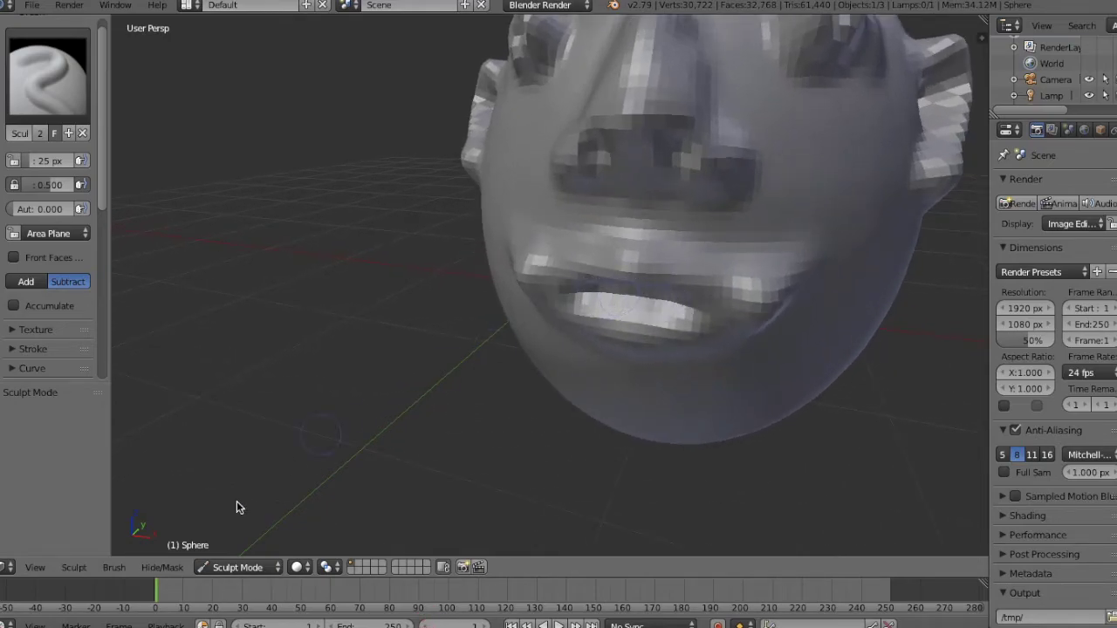
- In Edit Mode, subdivide the head mesh once and smooth its vertices three times
click(240, 570)
click(264, 529)
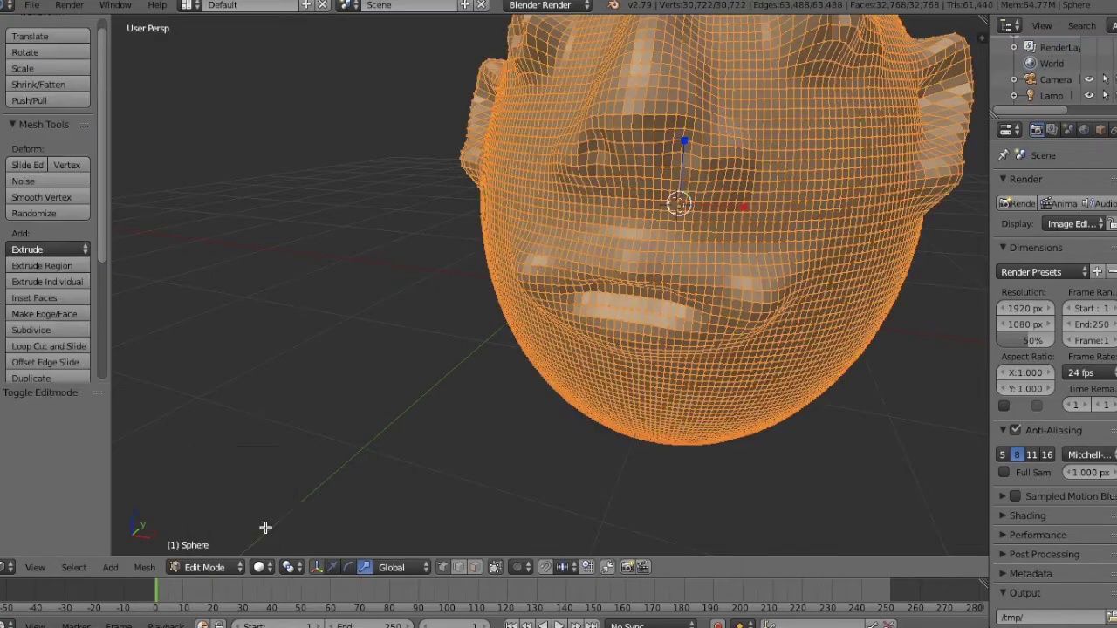
click(59, 331)
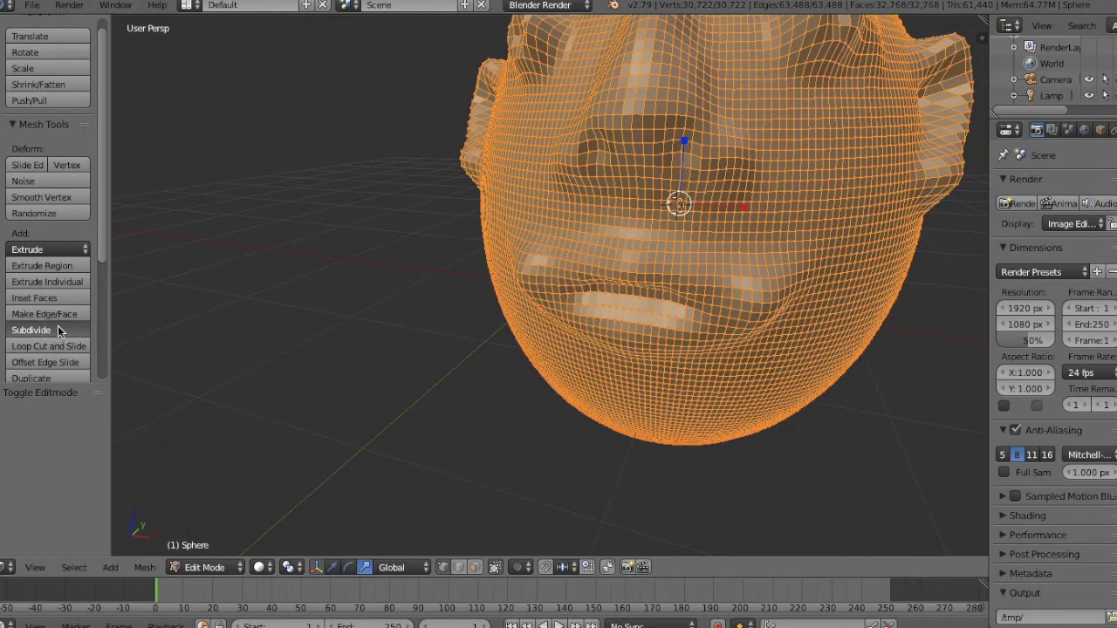
click(54, 198)
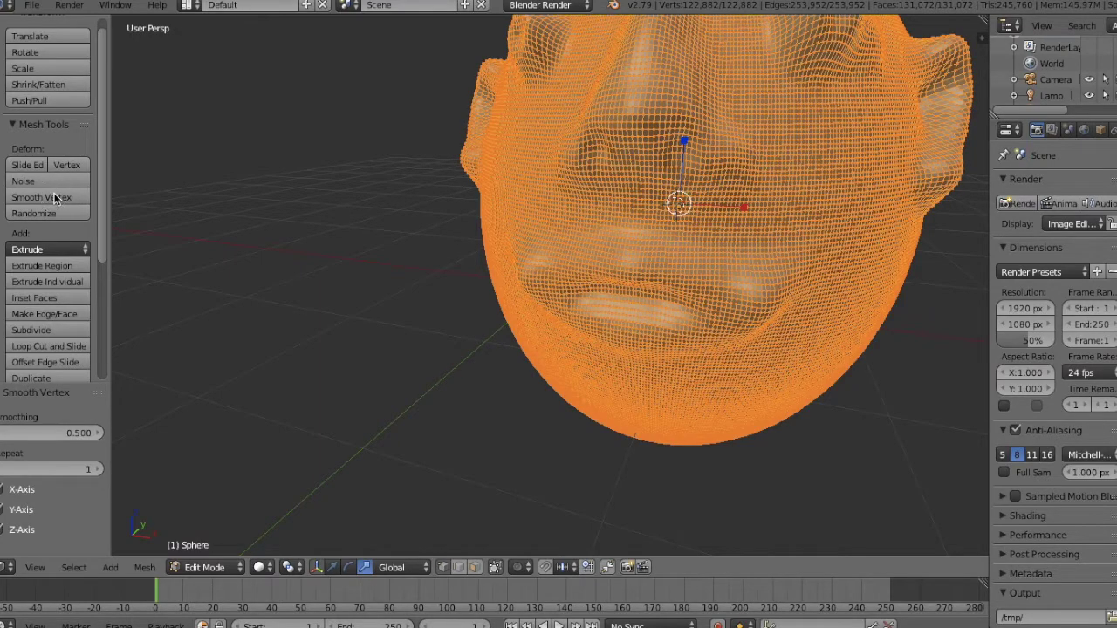
click(55, 197)
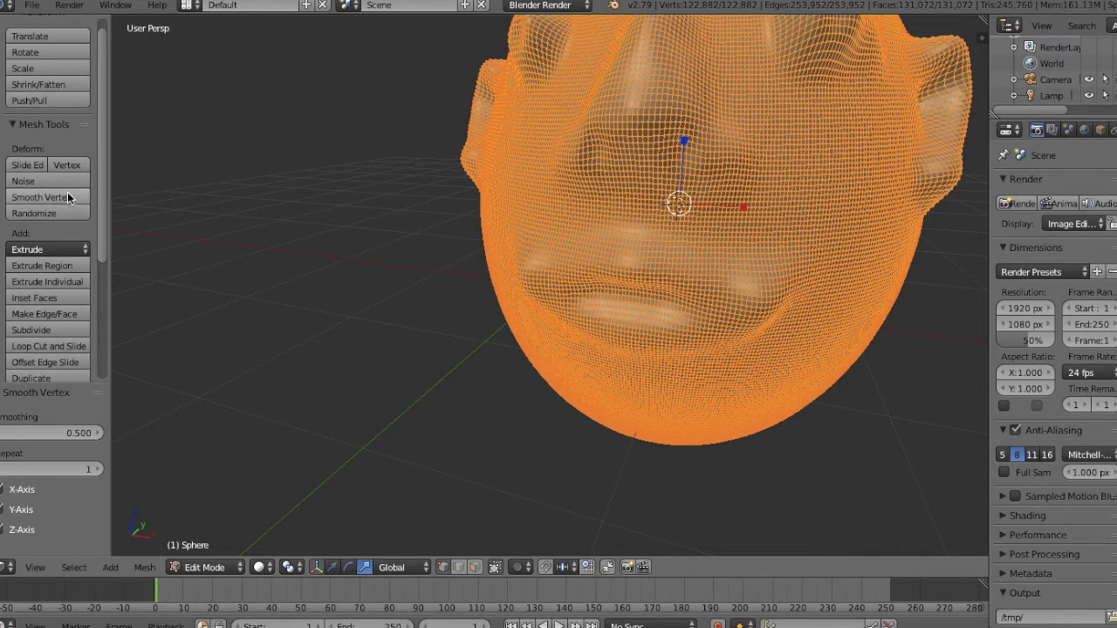
click(68, 196)
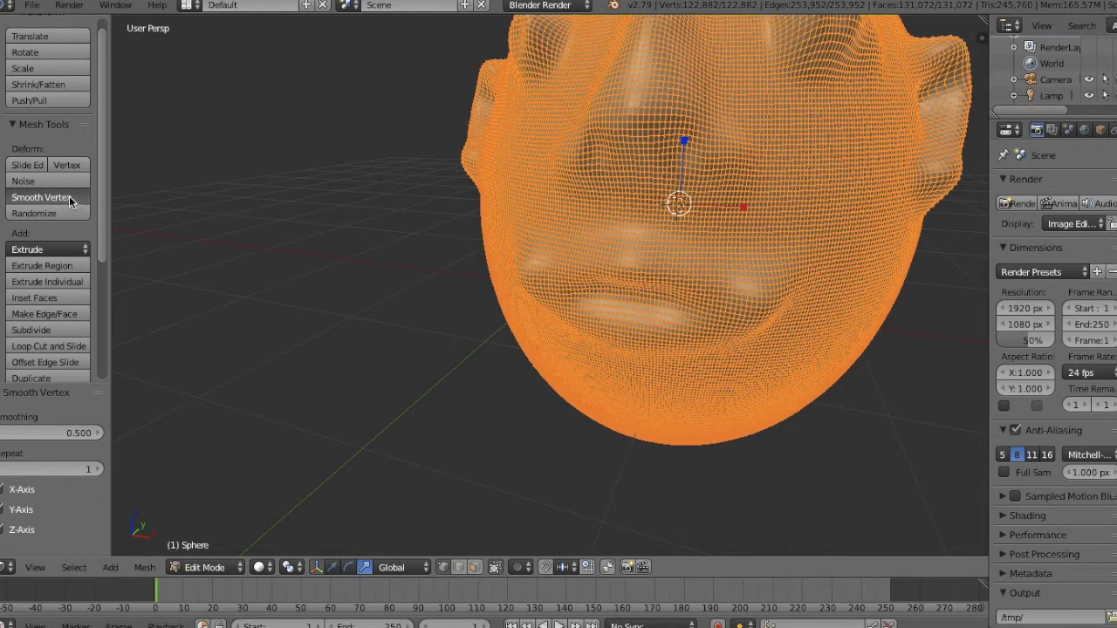
- Back in Sculpt Mode, build up a fuller lower lip on the head
click(232, 569)
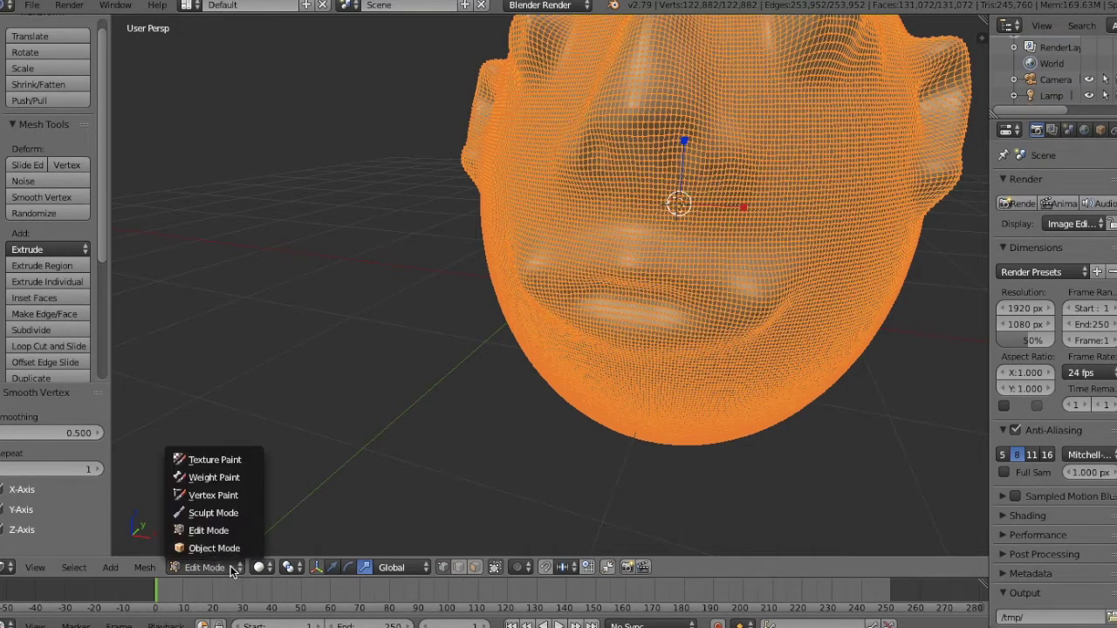
click(226, 534)
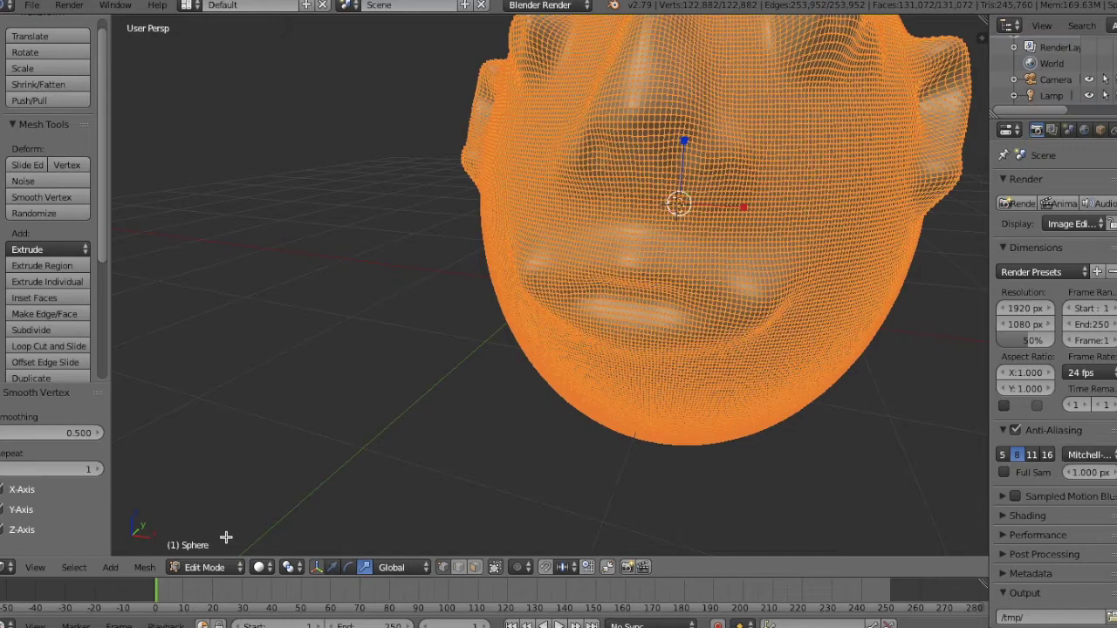
click(219, 568)
click(223, 515)
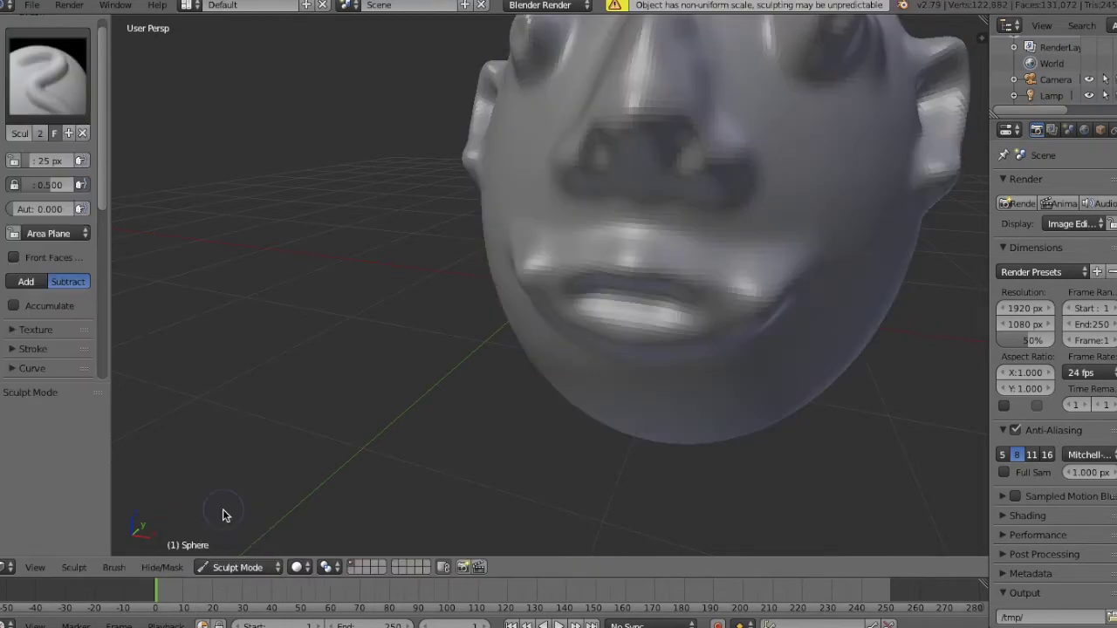
middle_drag(730, 226, 767, 211)
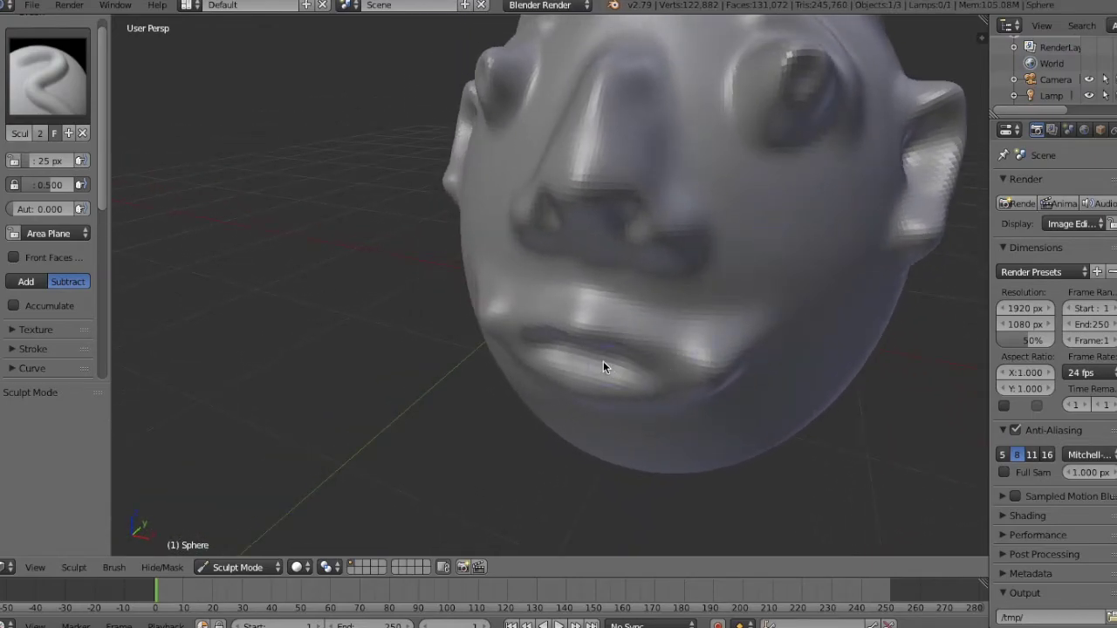
mouse_move(564, 349)
mouse_down()
mouse_move(539, 345)
mouse_move(600, 355)
mouse_move(535, 343)
mouse_move(605, 358)
mouse_move(549, 346)
mouse_move(580, 349)
mouse_up()
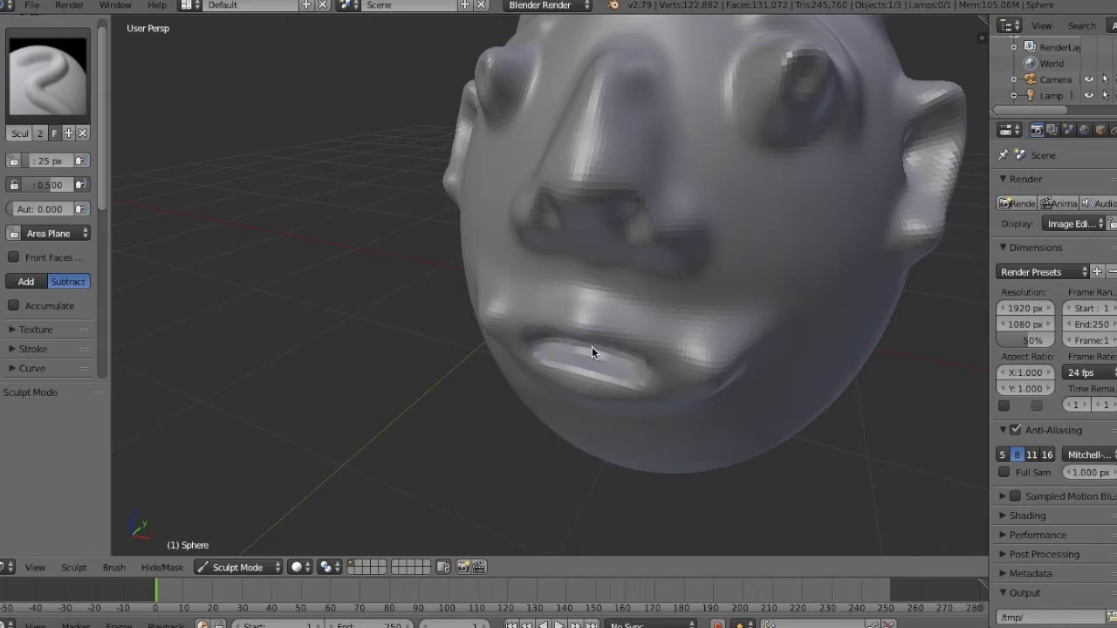
middle_drag(592, 346, 591, 352)
scroll(592, 351, down, 5)
scroll(592, 352, up, 1)
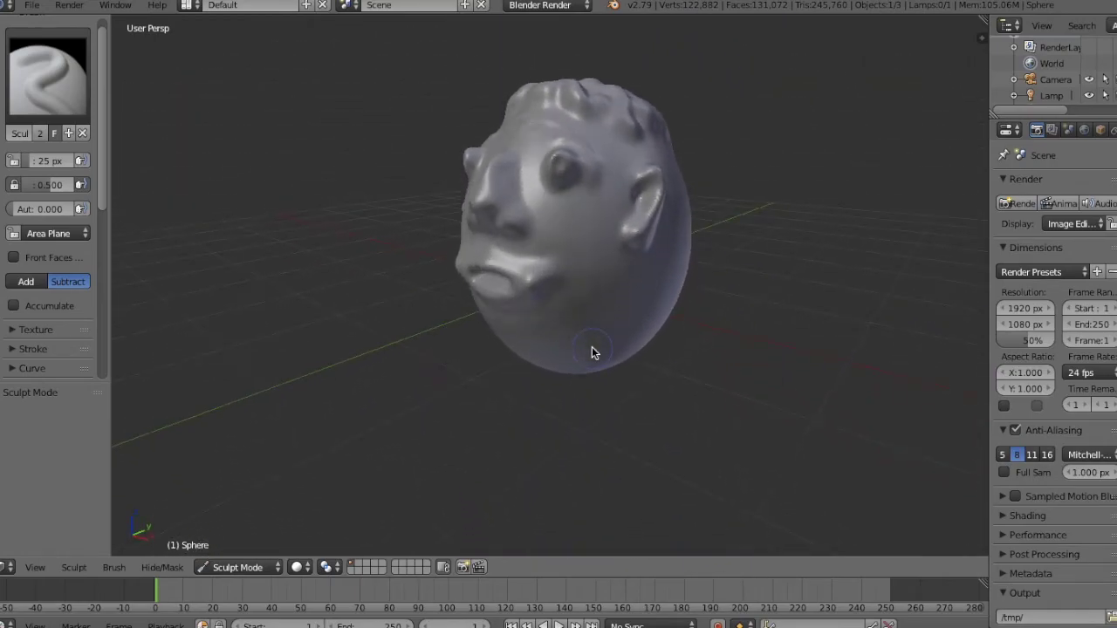
click(40, 77)
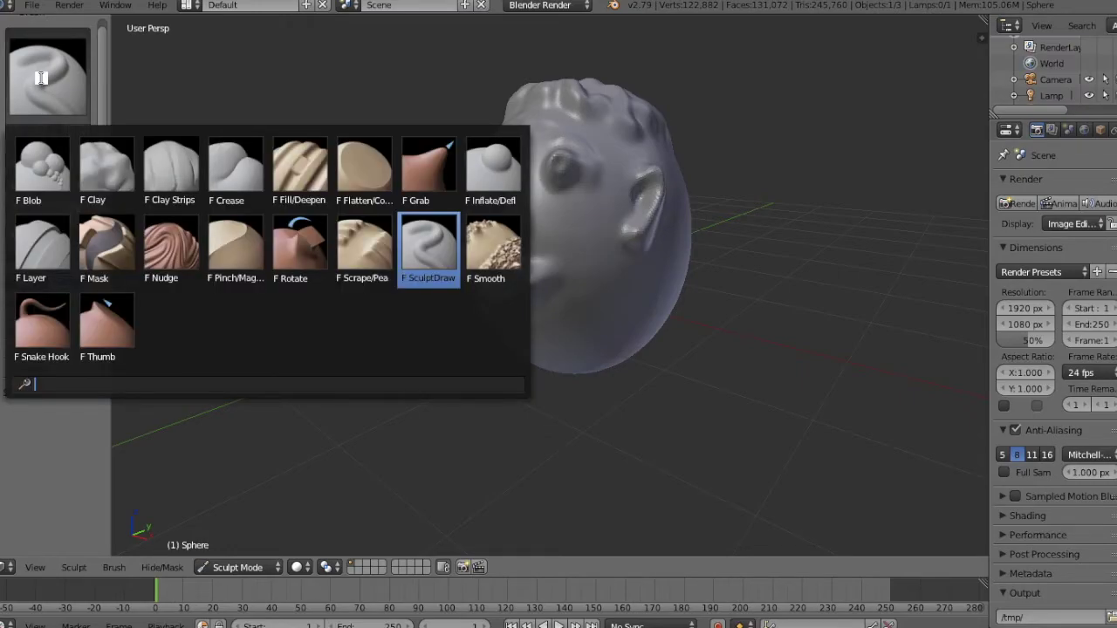
- Switch to the Flatten brush and set its radius to 35 px
click(382, 166)
middle_drag(683, 305, 681, 305)
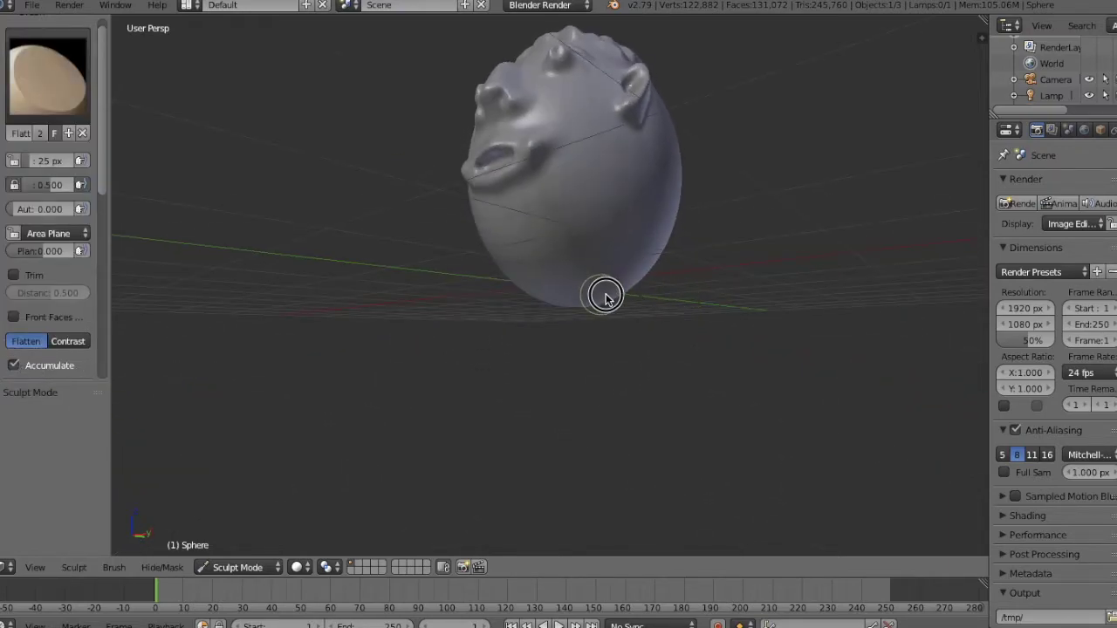
mouse_move(568, 294)
mouse_down()
mouse_move(586, 287)
mouse_move(568, 282)
mouse_up()
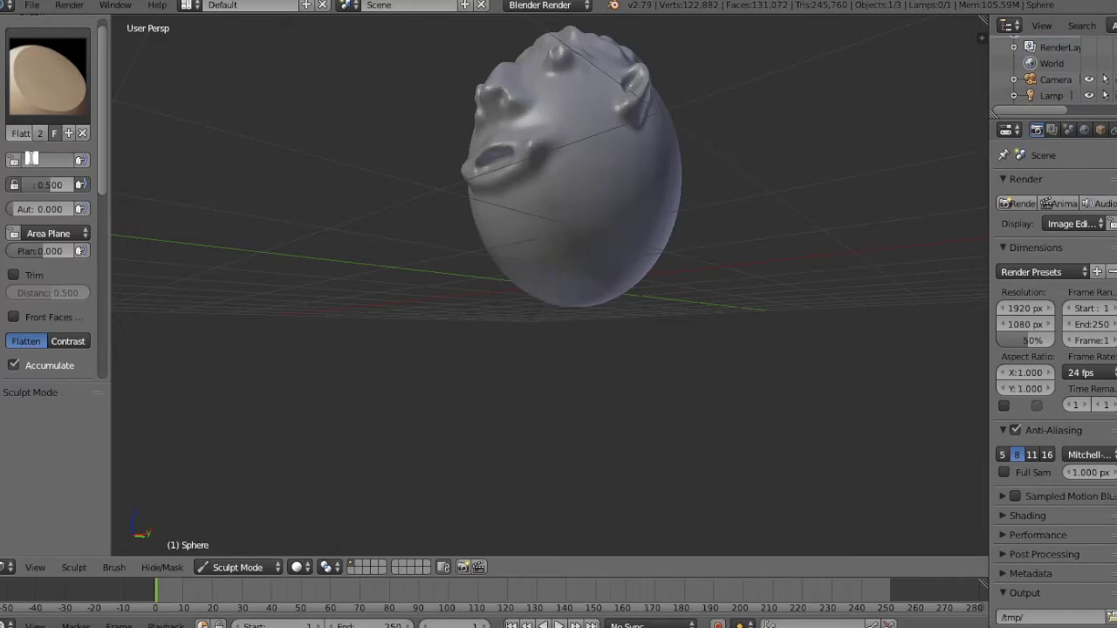
click(36, 158)
text(35)
key(Return)
- Flatten the sphere's lower surface with several strokes
click(570, 285)
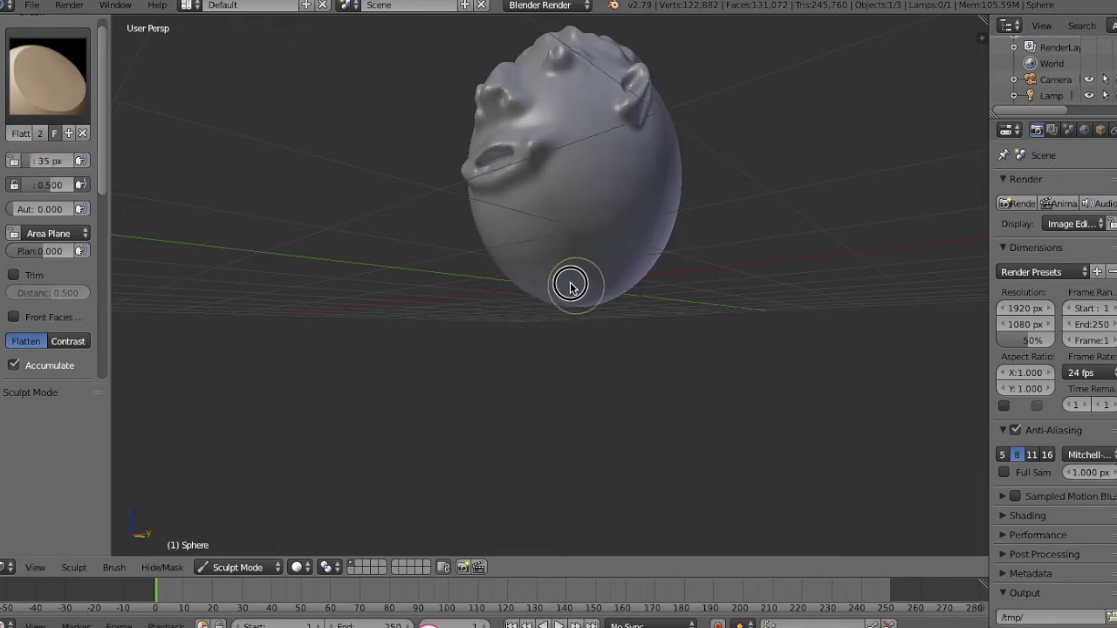
drag(570, 284, 590, 278)
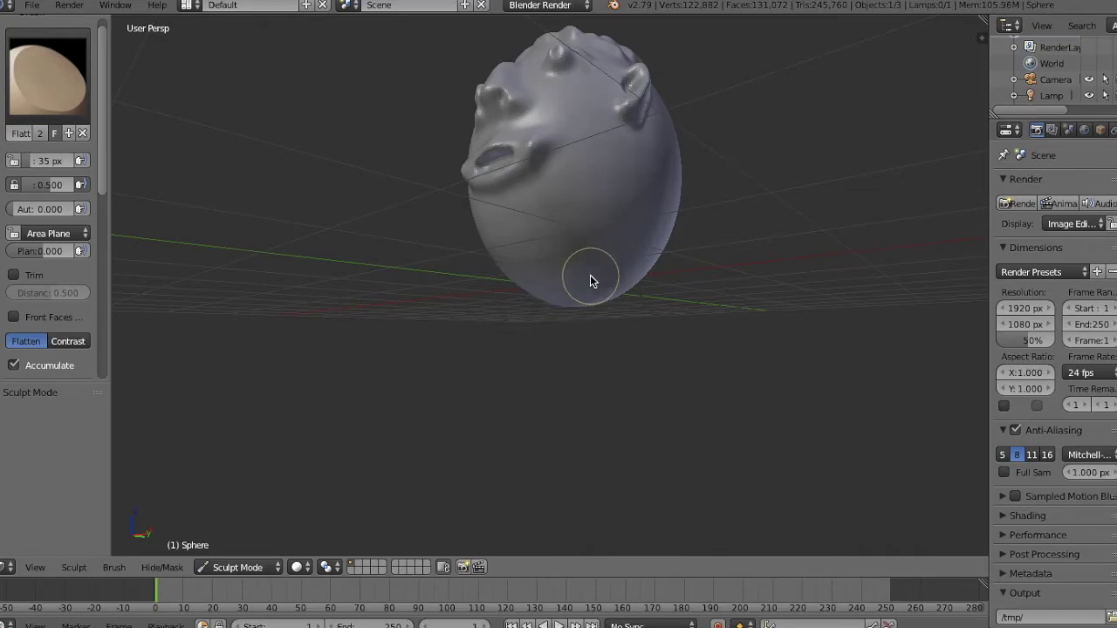
middle_drag(589, 274, 530, 234)
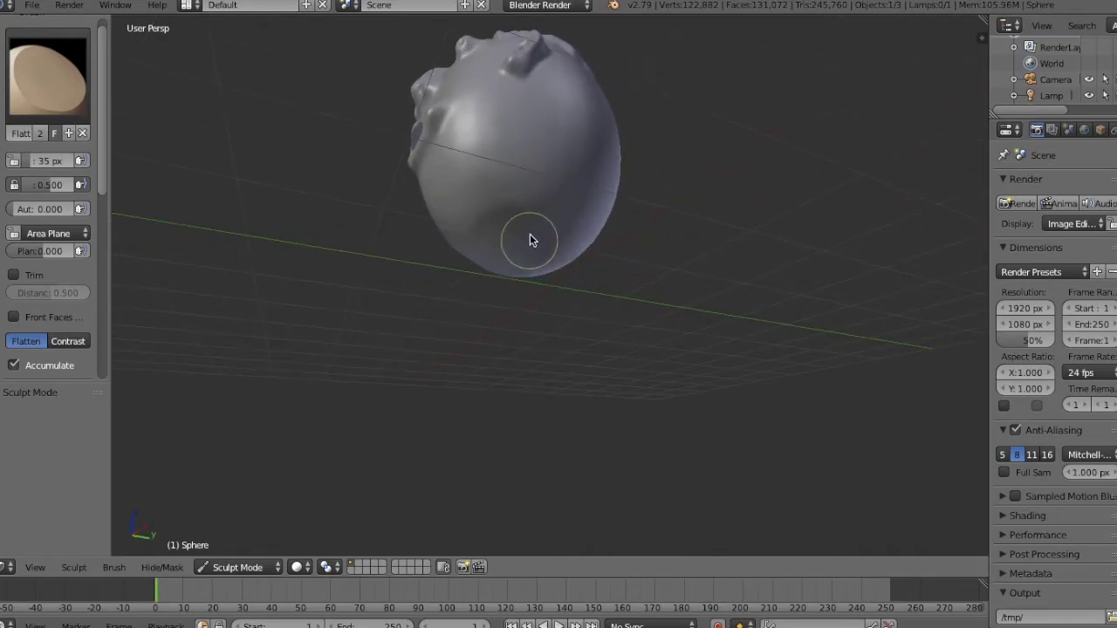
mouse_move(530, 236)
mouse_down()
mouse_move(518, 232)
mouse_move(546, 249)
mouse_move(518, 241)
mouse_move(526, 249)
mouse_move(524, 231)
mouse_up()
middle_drag(524, 227, 524, 231)
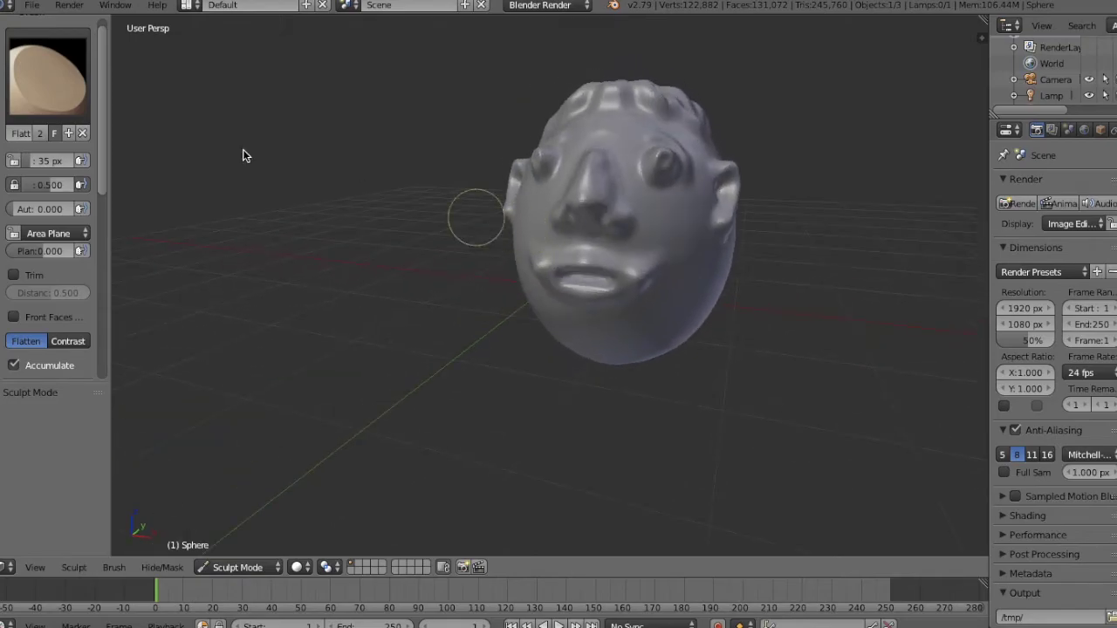
click(41, 91)
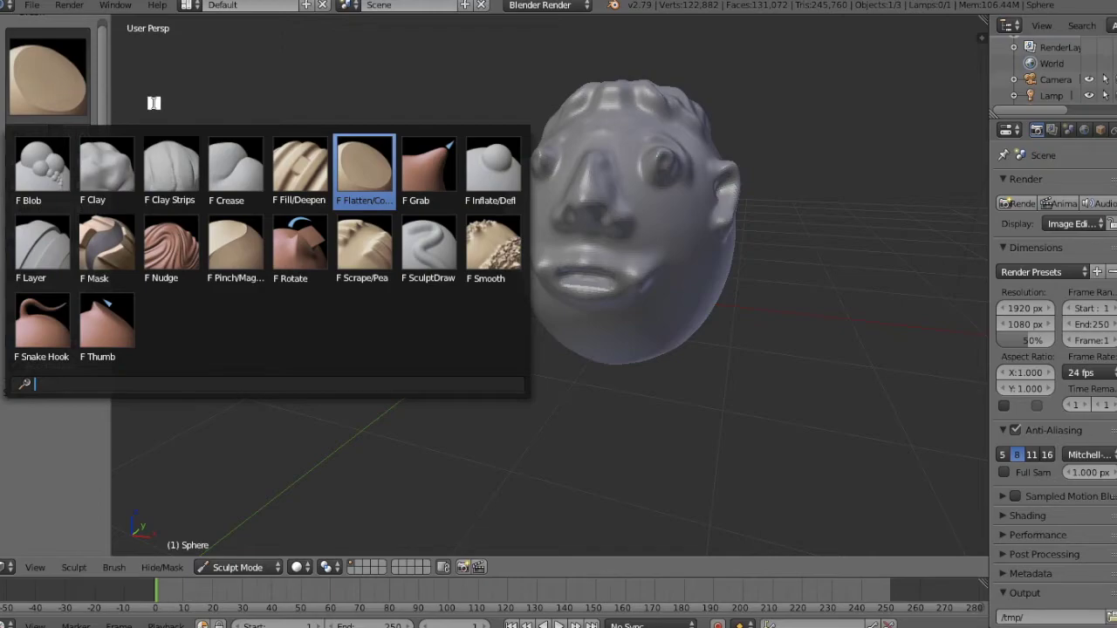
- Use the Grab brush to pull the brow above the right eye upward and outward
click(451, 164)
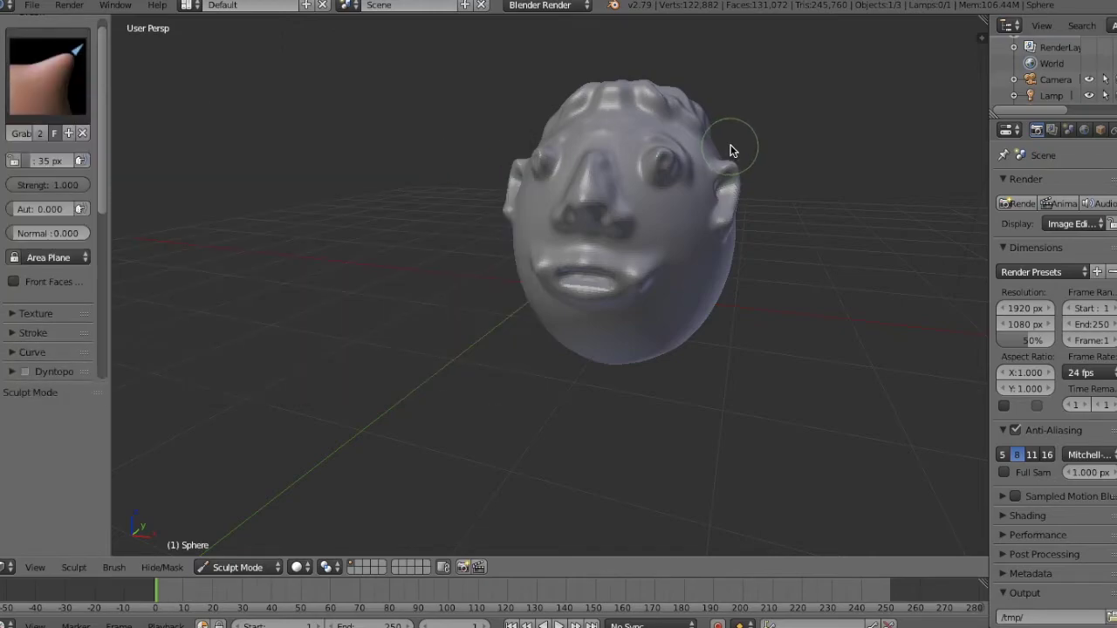
scroll(731, 150, up, 5)
scroll(731, 150, down, 5)
middle_drag(731, 150, 731, 150)
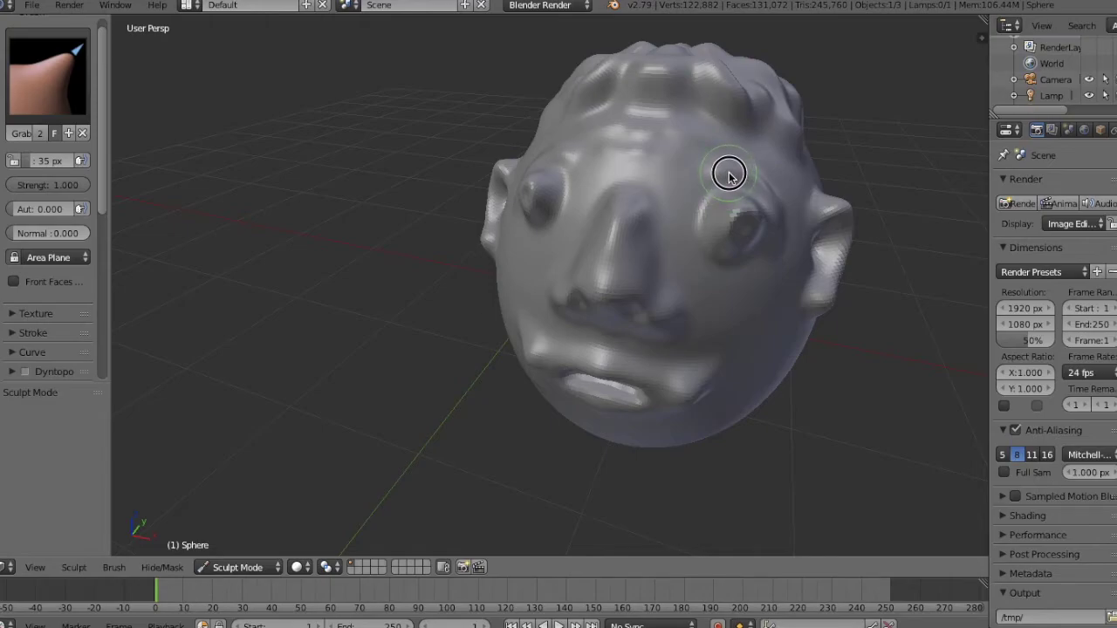
drag(757, 177, 738, 167)
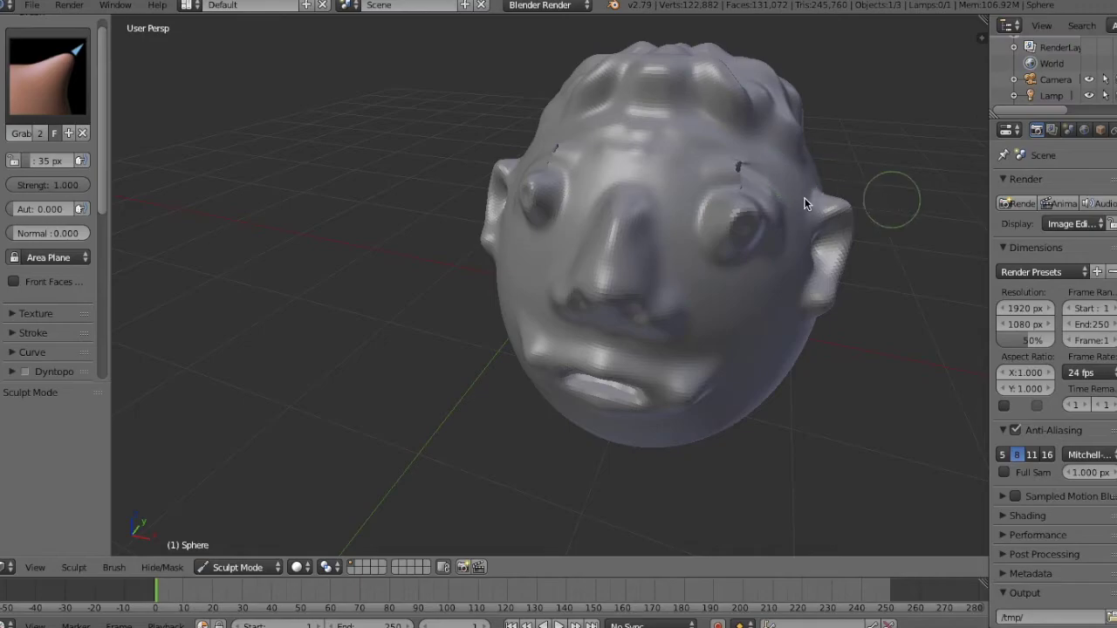
middle_drag(750, 194, 751, 199)
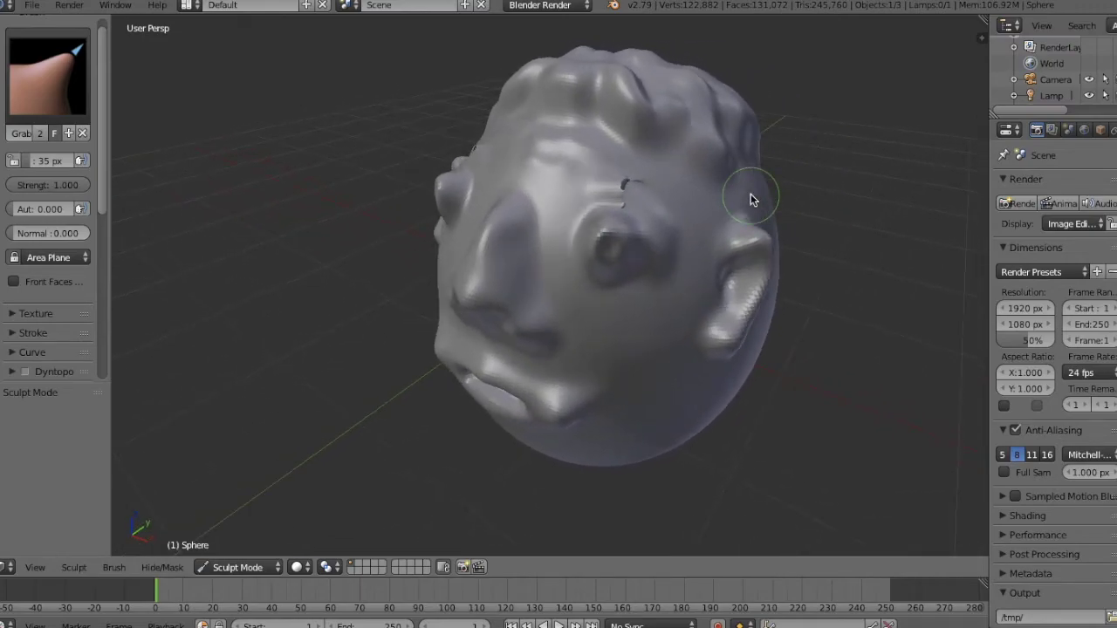
- Return to Object Mode and add a Torus mesh, forming a wide ring around the head
click(237, 568)
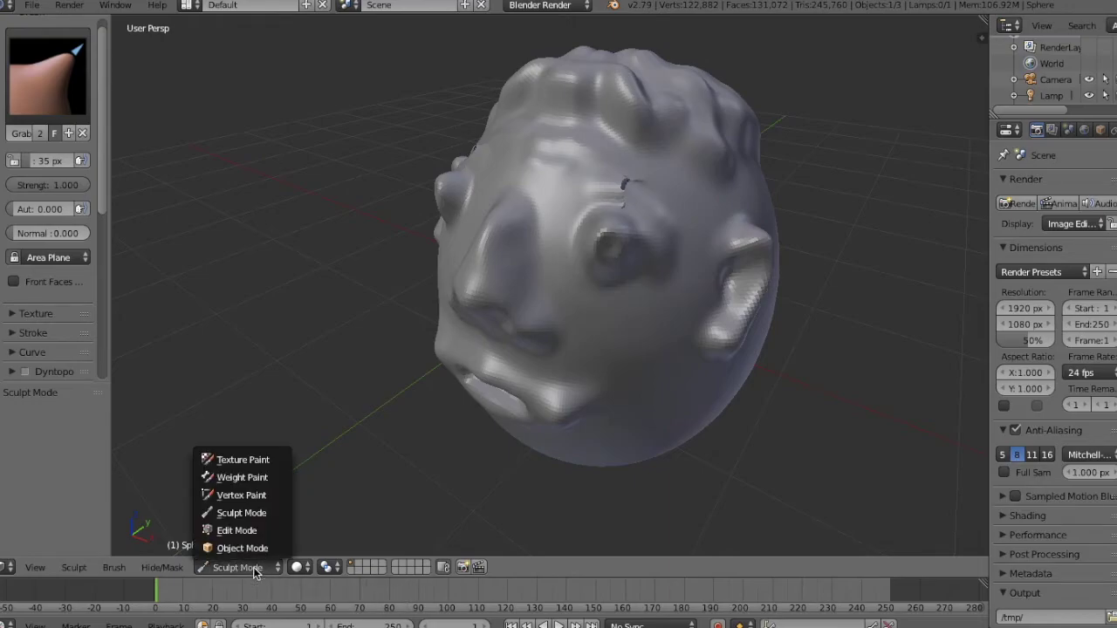
click(248, 548)
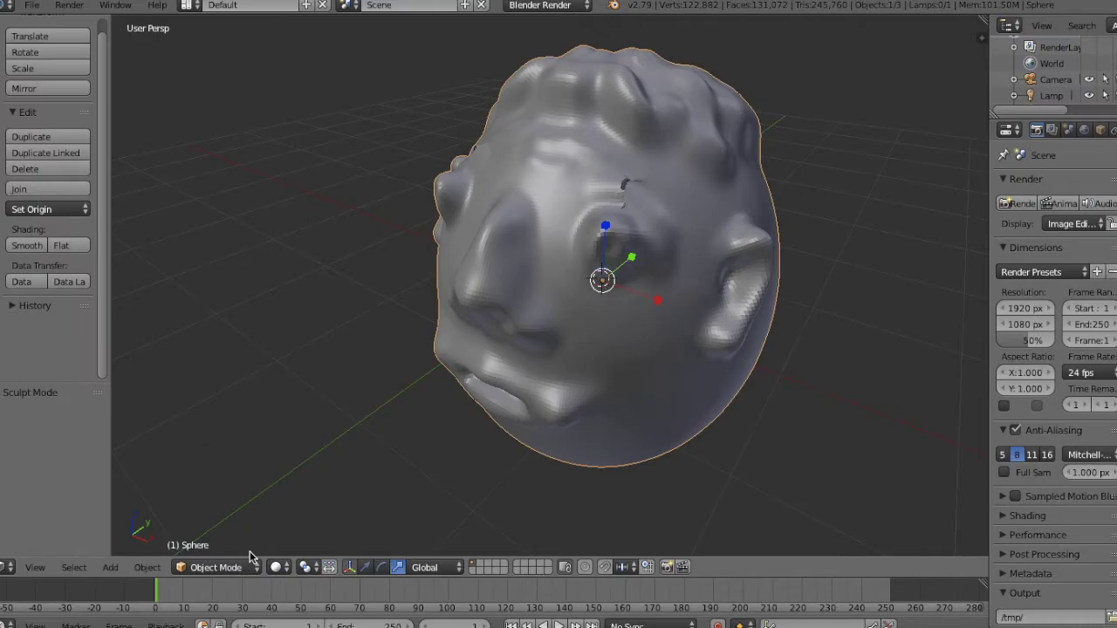
middle_drag(441, 373, 441, 377)
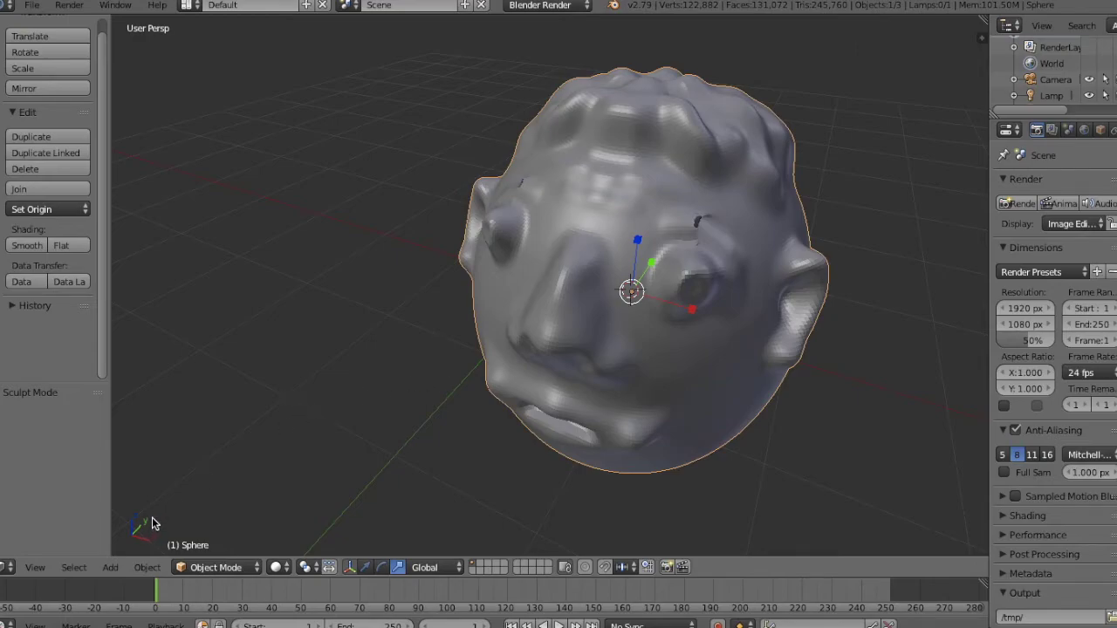
click(112, 568)
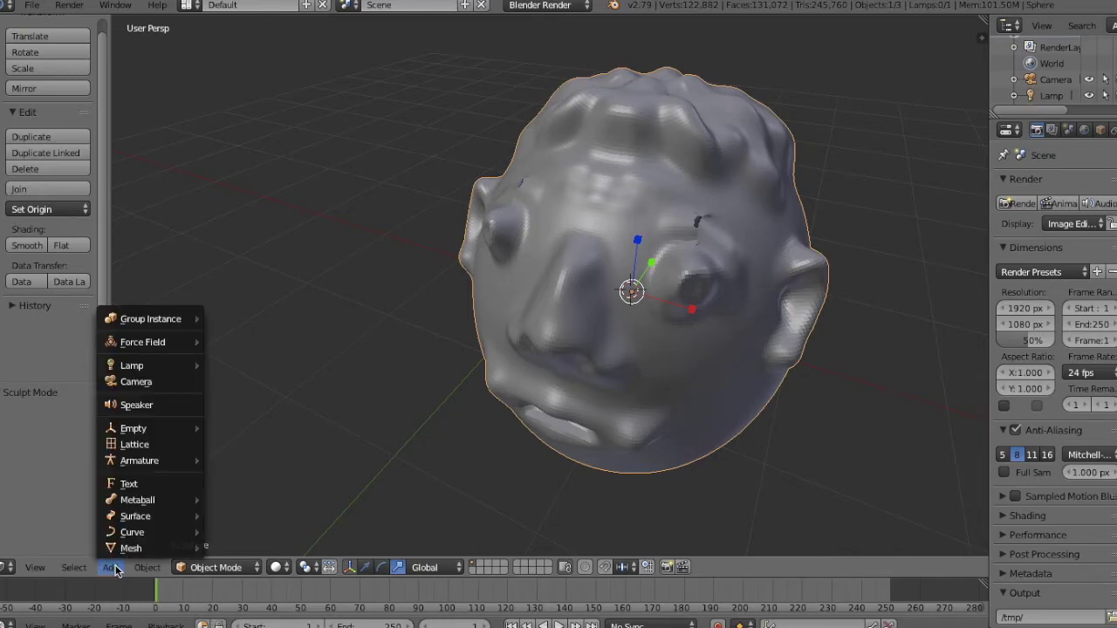
mouse_move(122, 551)
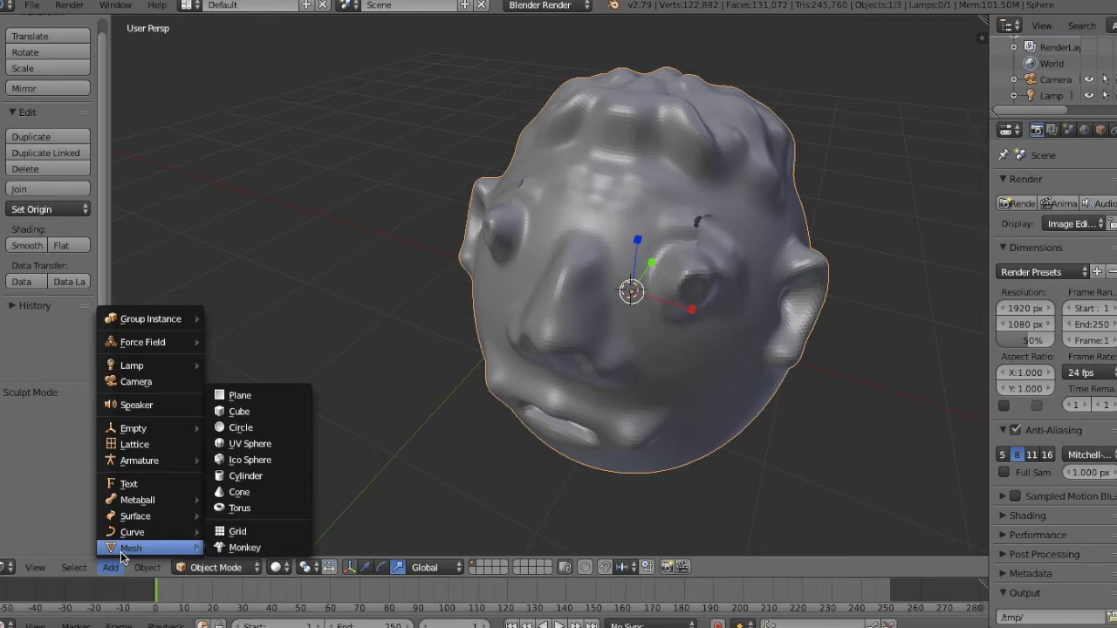
click(268, 516)
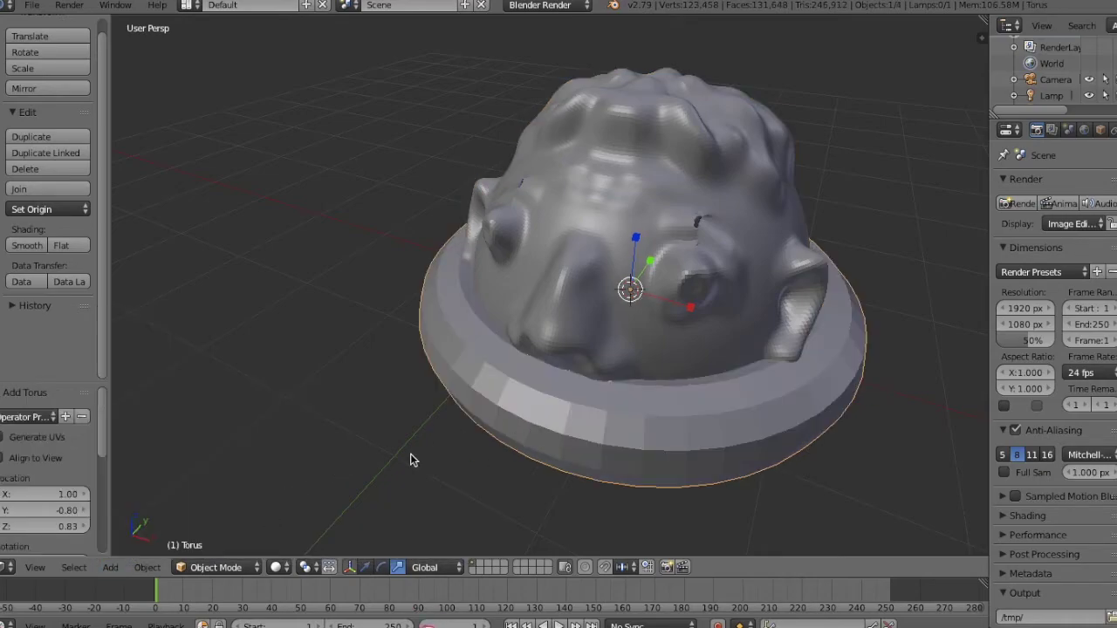
click(351, 567)
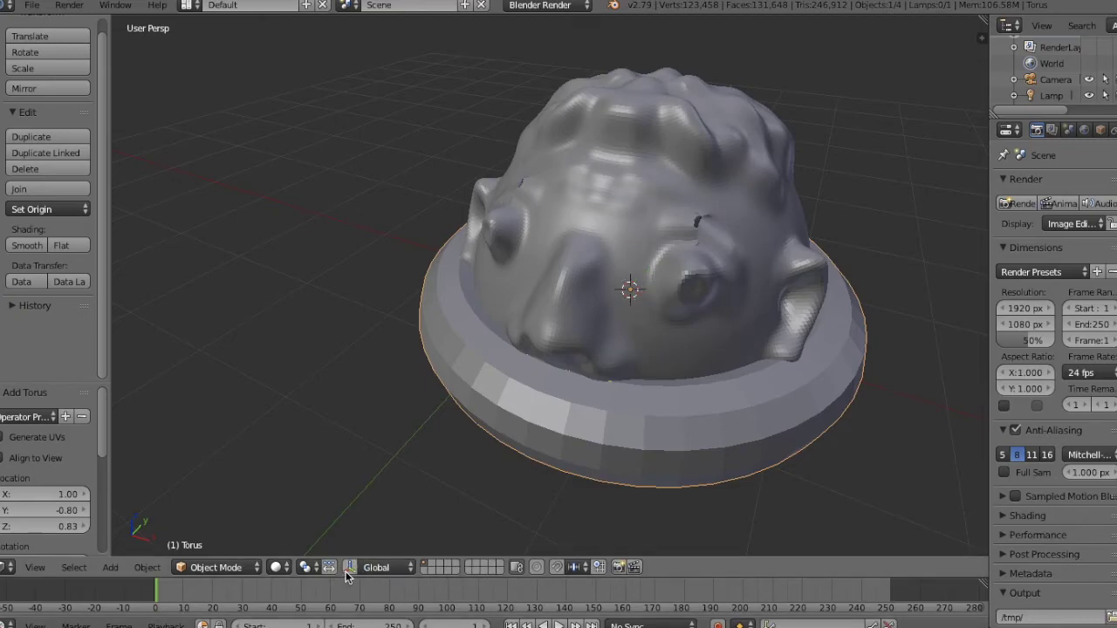
click(349, 571)
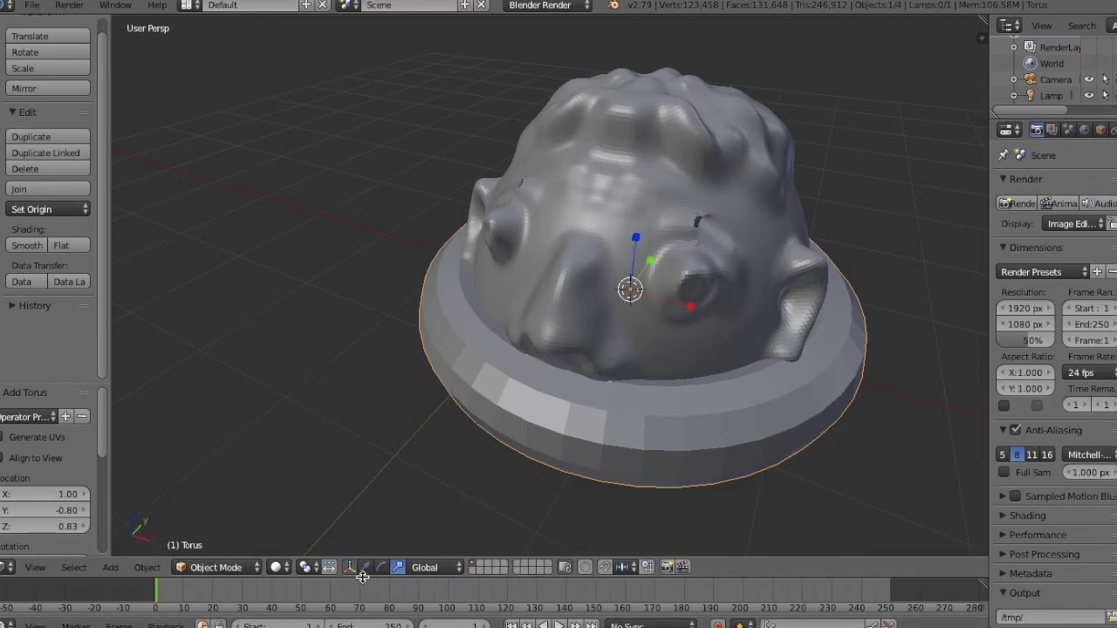
- Move the torus along its Y axis toward the viewer
click(365, 568)
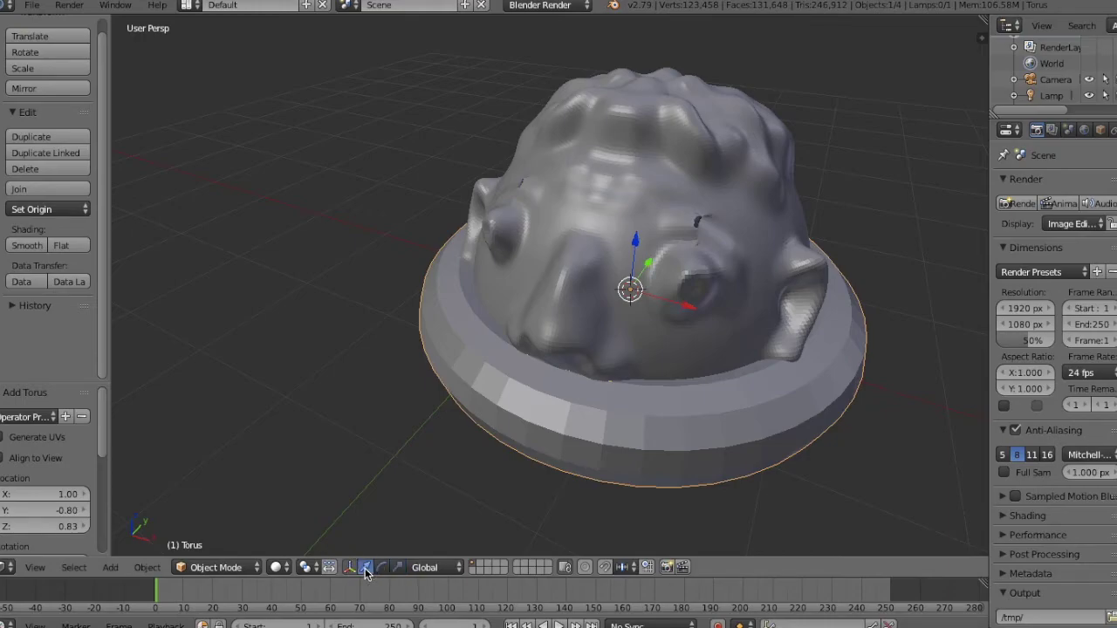
click(569, 441)
drag(643, 257, 594, 301)
middle_drag(593, 301, 592, 308)
scroll(591, 308, down, 3)
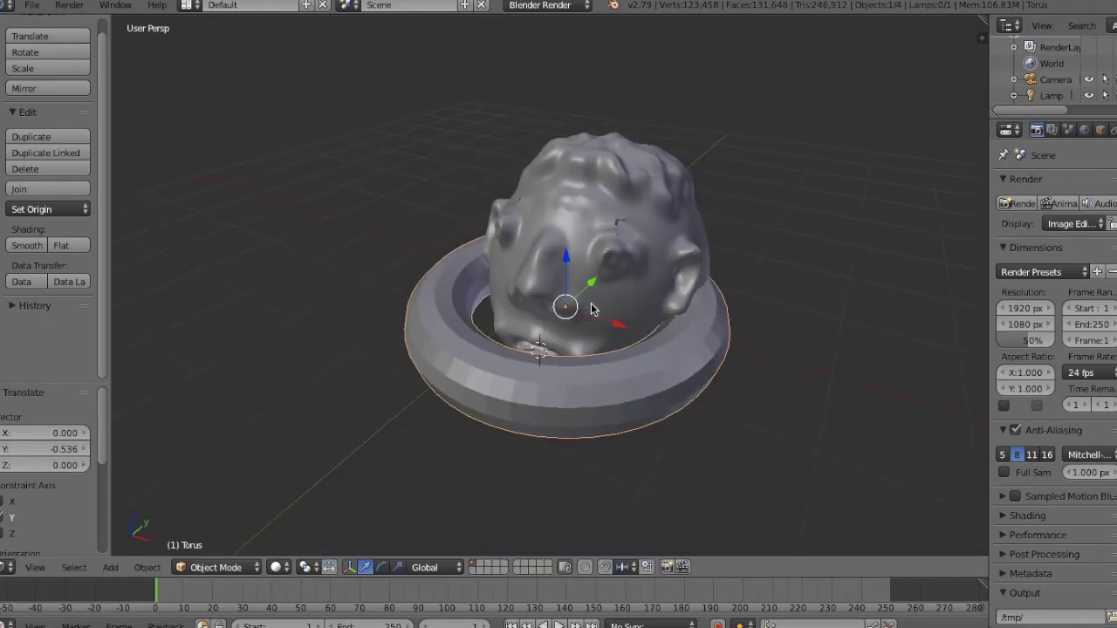
drag(588, 295, 550, 330)
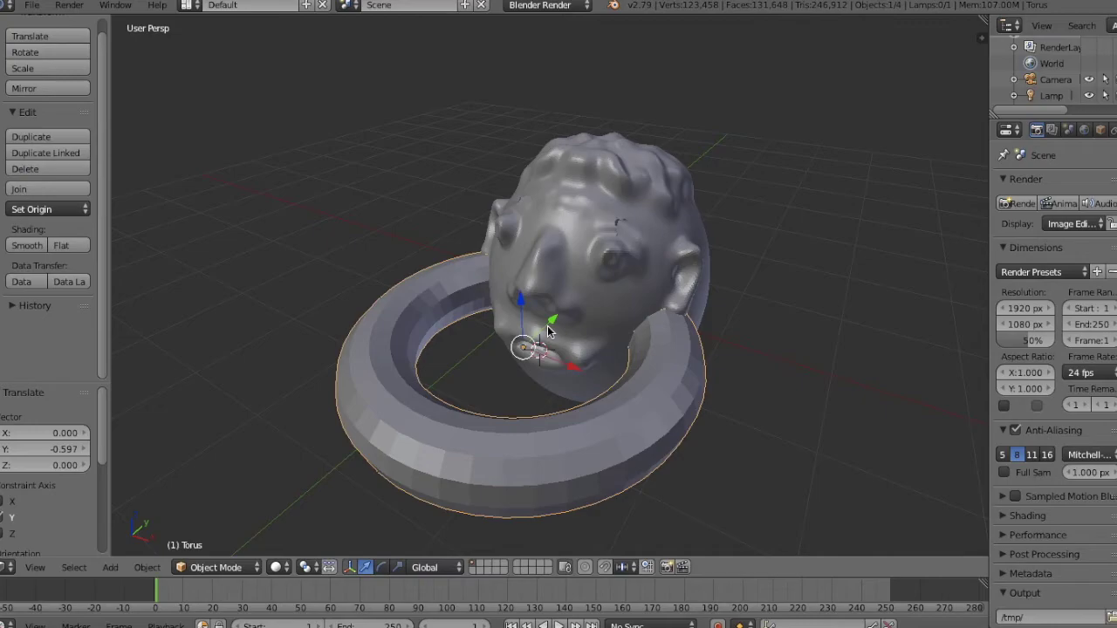
- Scale the torus down and slide it away from the head along Y
click(398, 568)
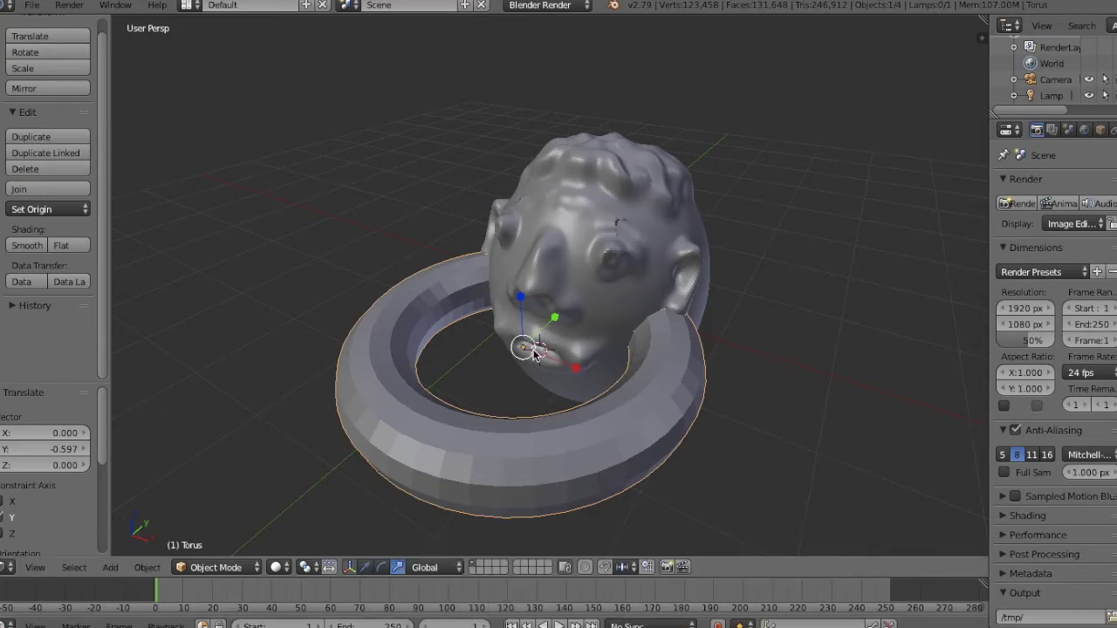
mouse_move(534, 353)
mouse_down()
mouse_move(498, 340)
mouse_move(522, 349)
mouse_up()
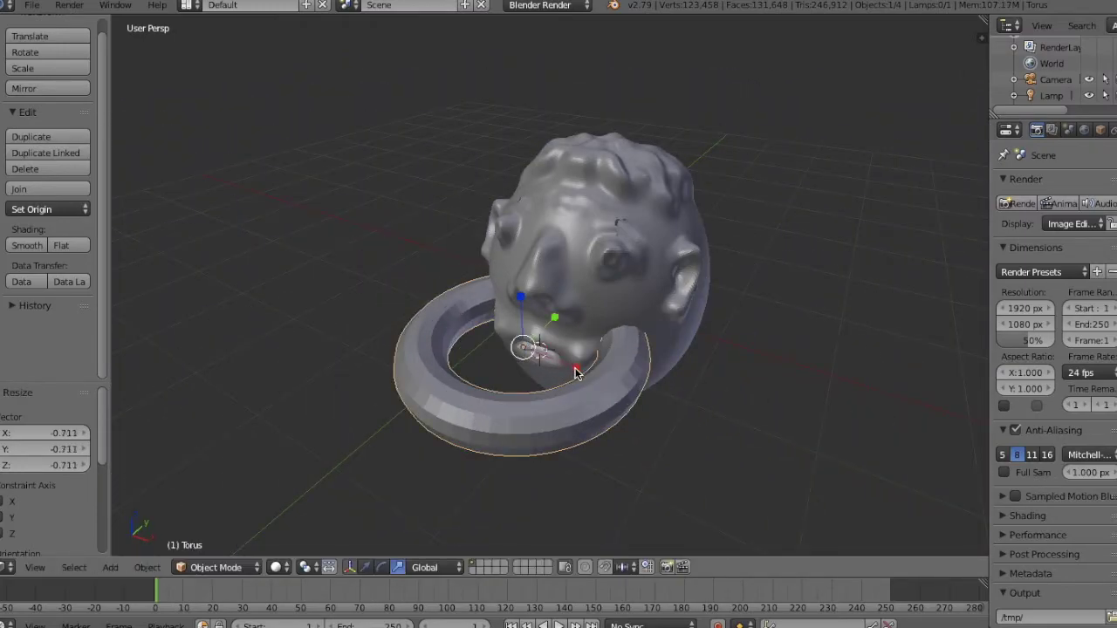
drag(575, 372, 540, 346)
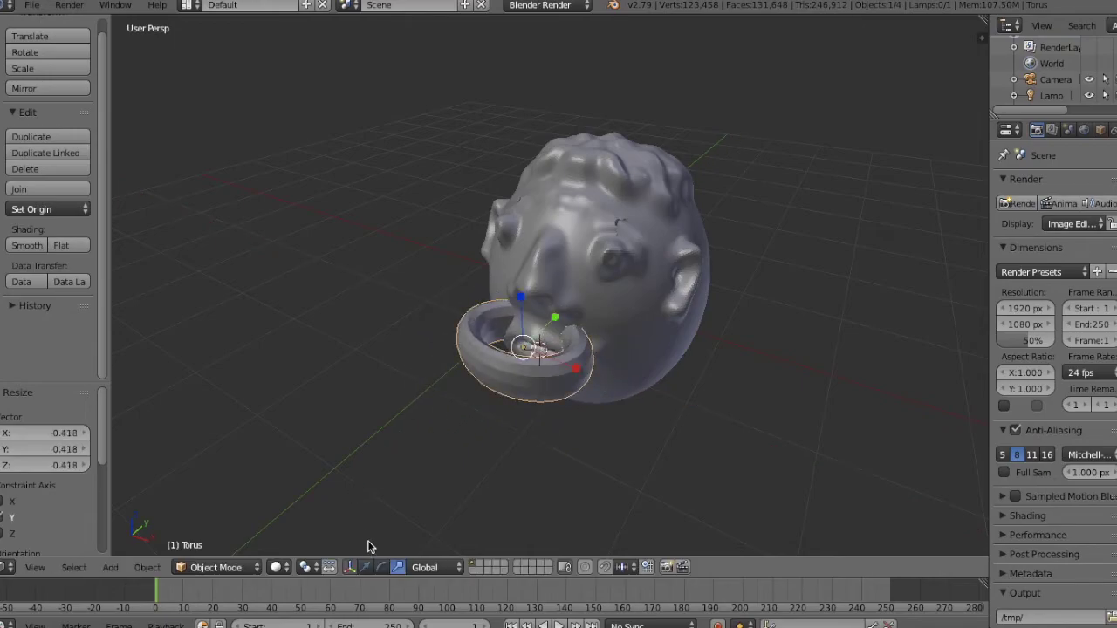
click(367, 568)
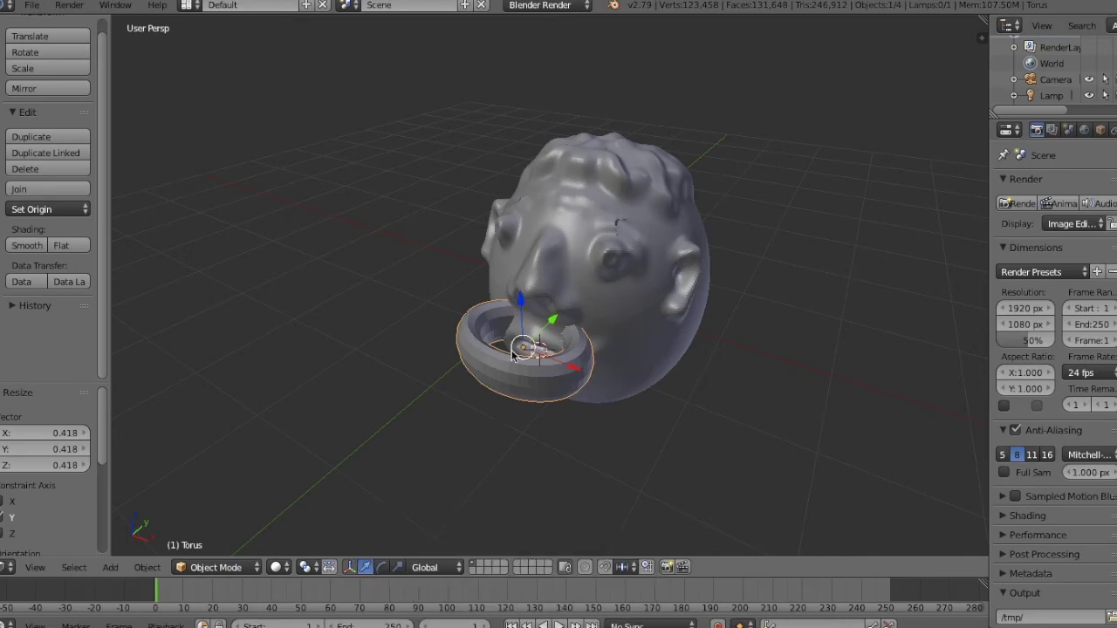
drag(553, 325, 467, 408)
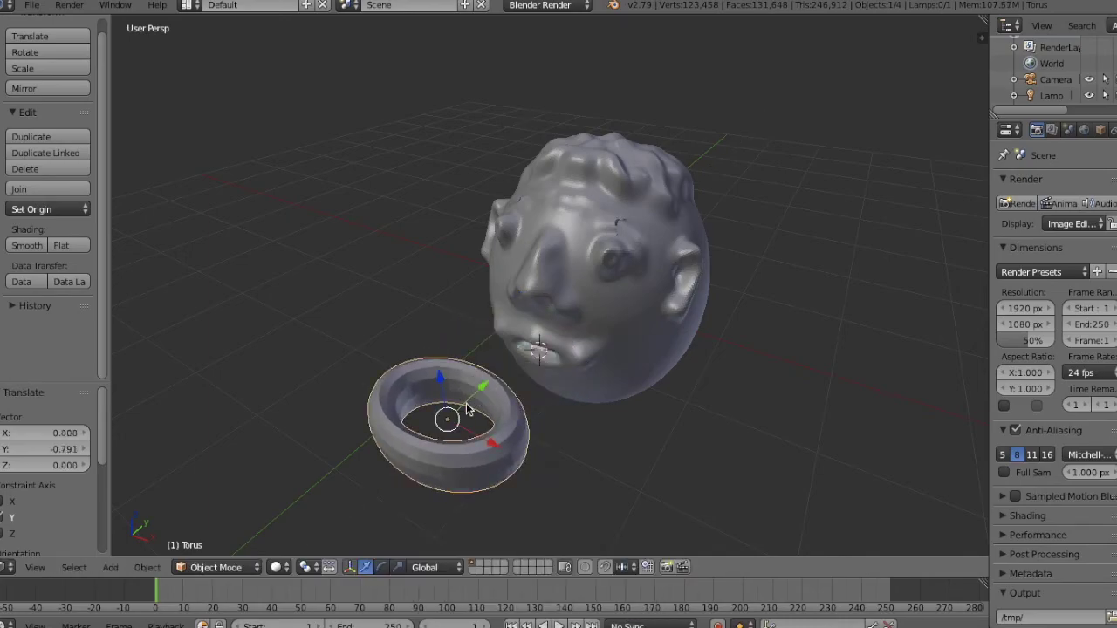
- Shrink the torus further to about 0.492 and flatten it along Z
click(382, 568)
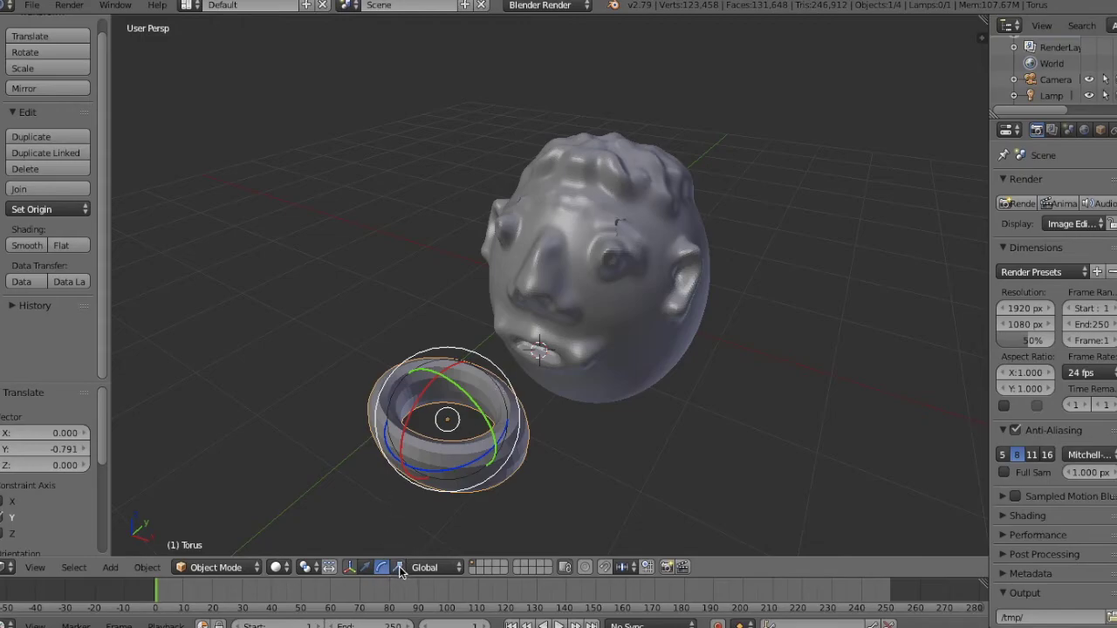
click(398, 568)
key(s)
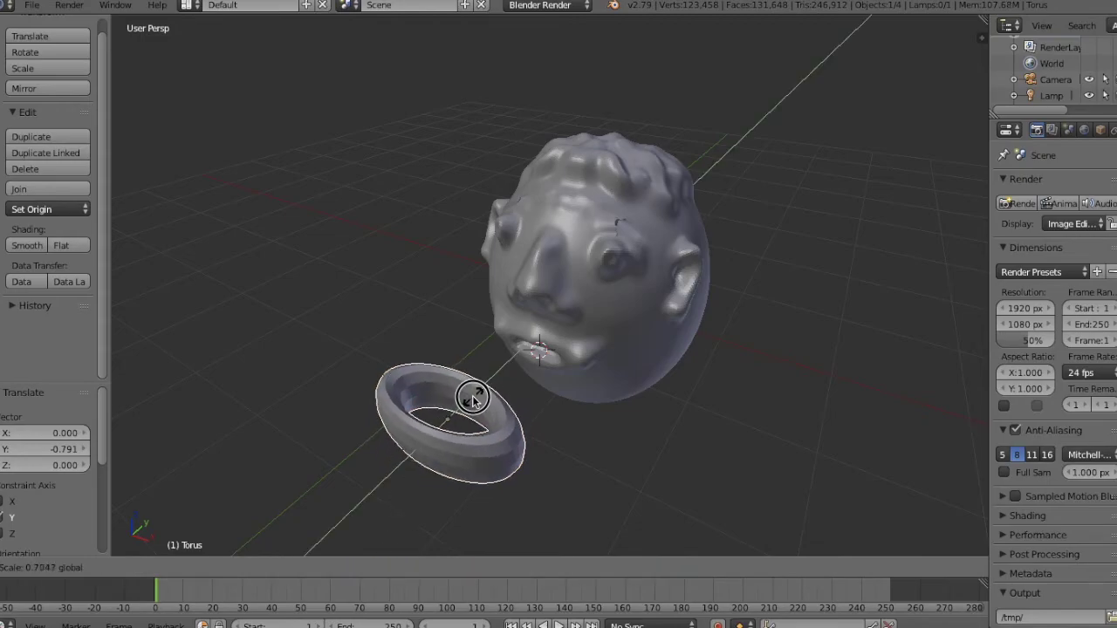
click(470, 409)
drag(495, 452, 464, 441)
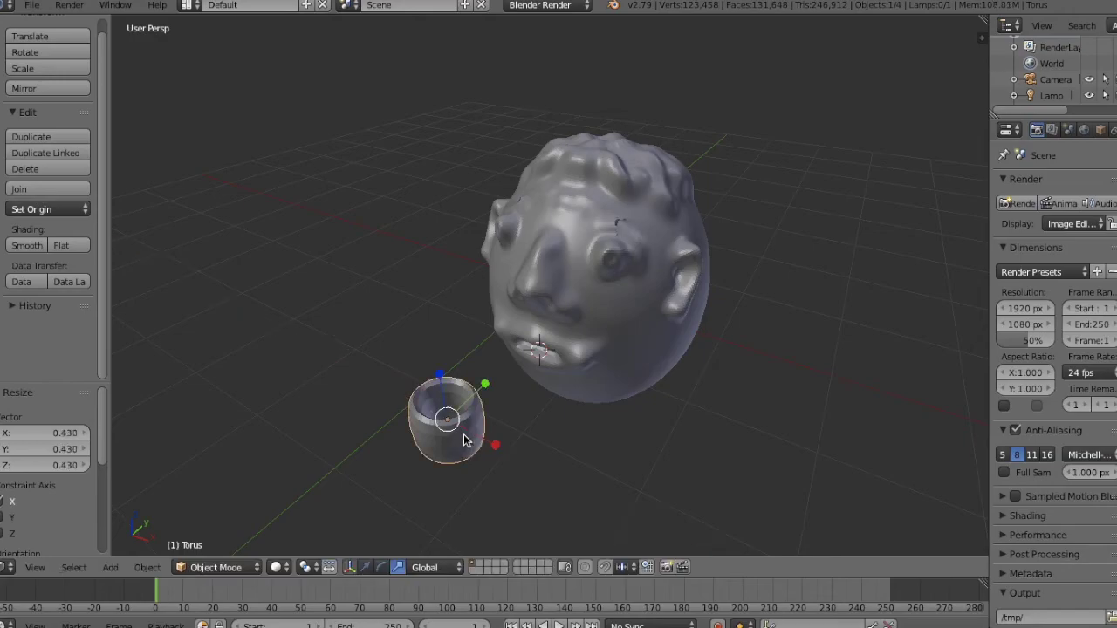
drag(440, 376, 471, 432)
scroll(501, 434, left, 5)
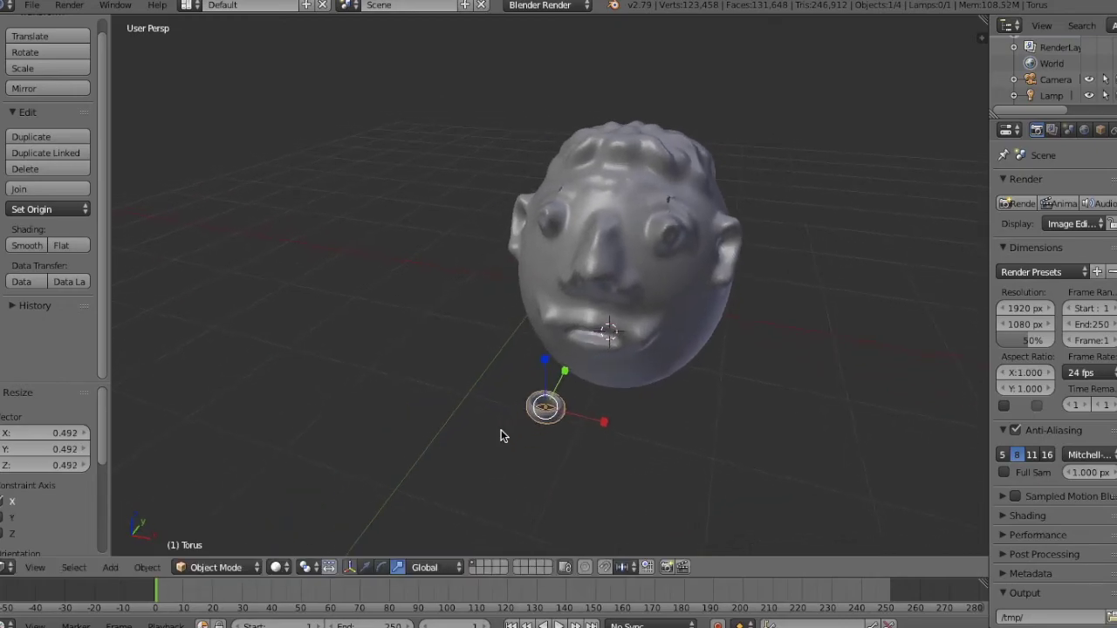
- Rotate the torus upright, then raise it along Z and slide it along X toward the ear
click(382, 568)
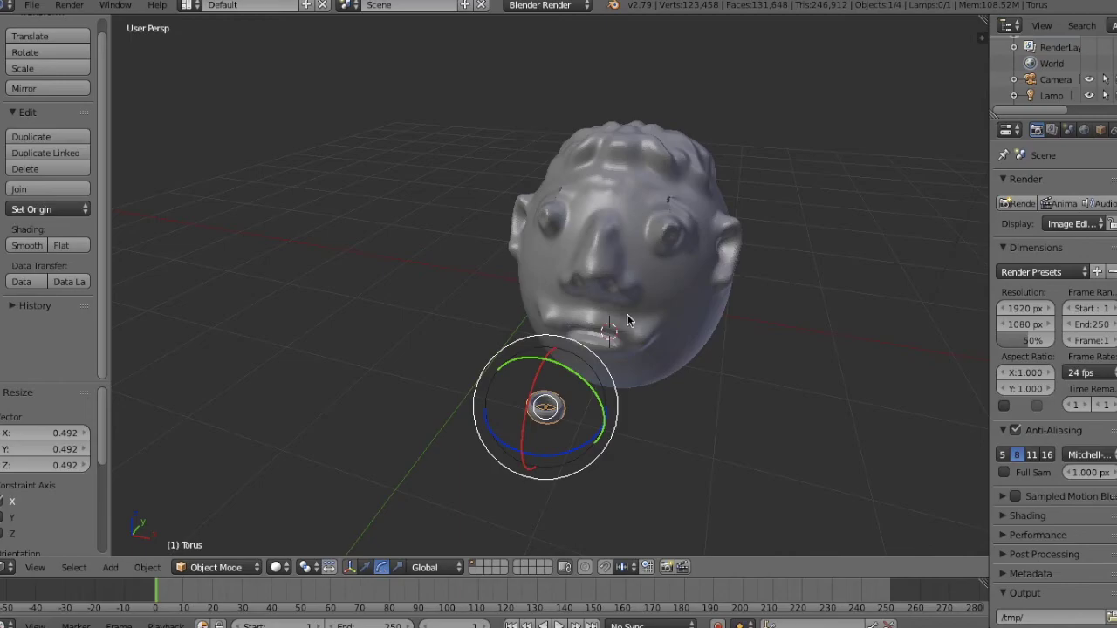
drag(567, 377, 567, 413)
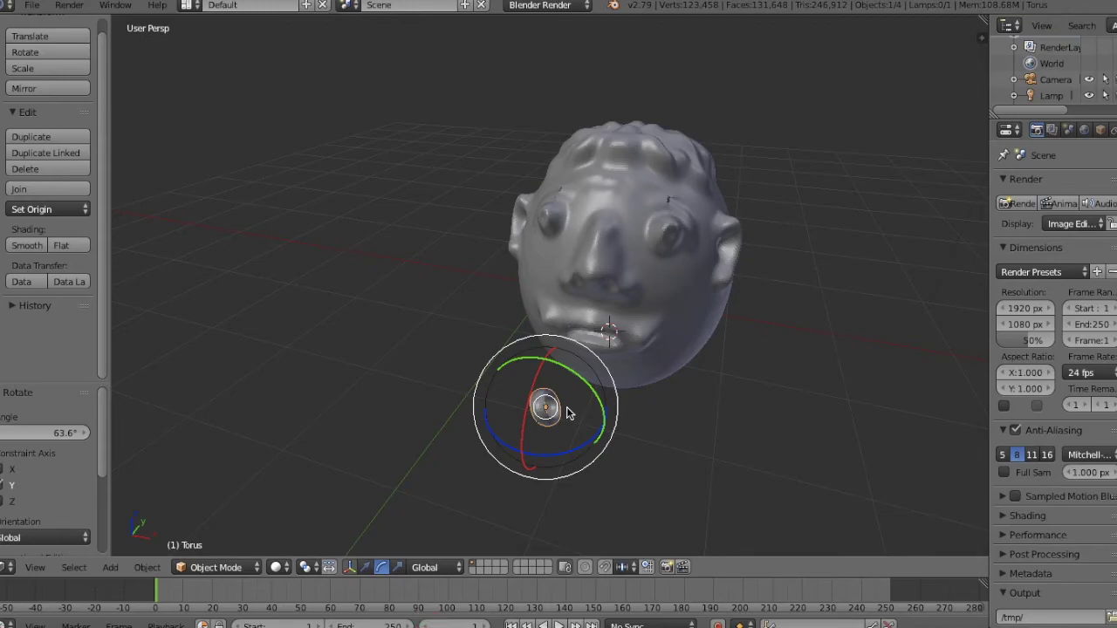
click(412, 460)
click(366, 568)
drag(545, 363, 558, 283)
drag(600, 347, 759, 393)
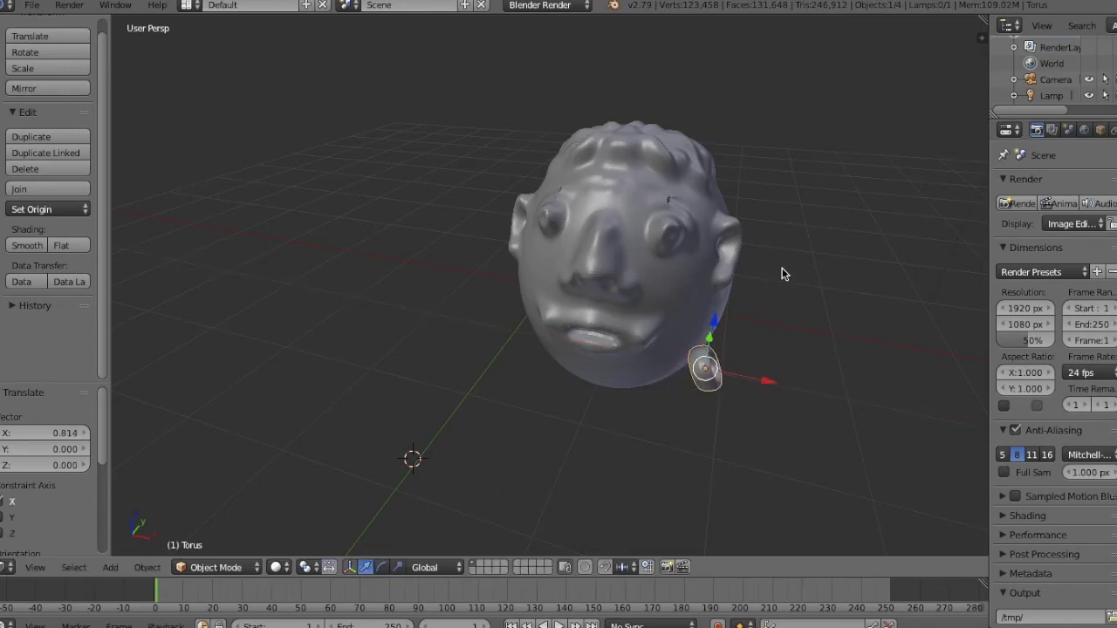
- Reposition the torus near the ear with axis-constrained moves along Y, Z and X
key(KP_4)
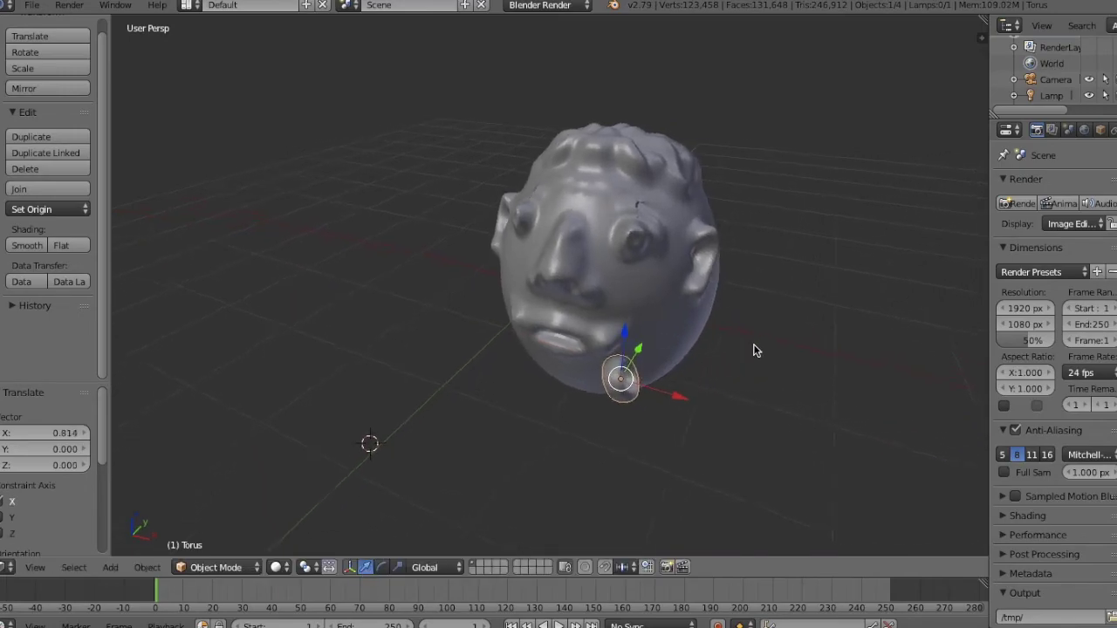
key(g)
key(y)
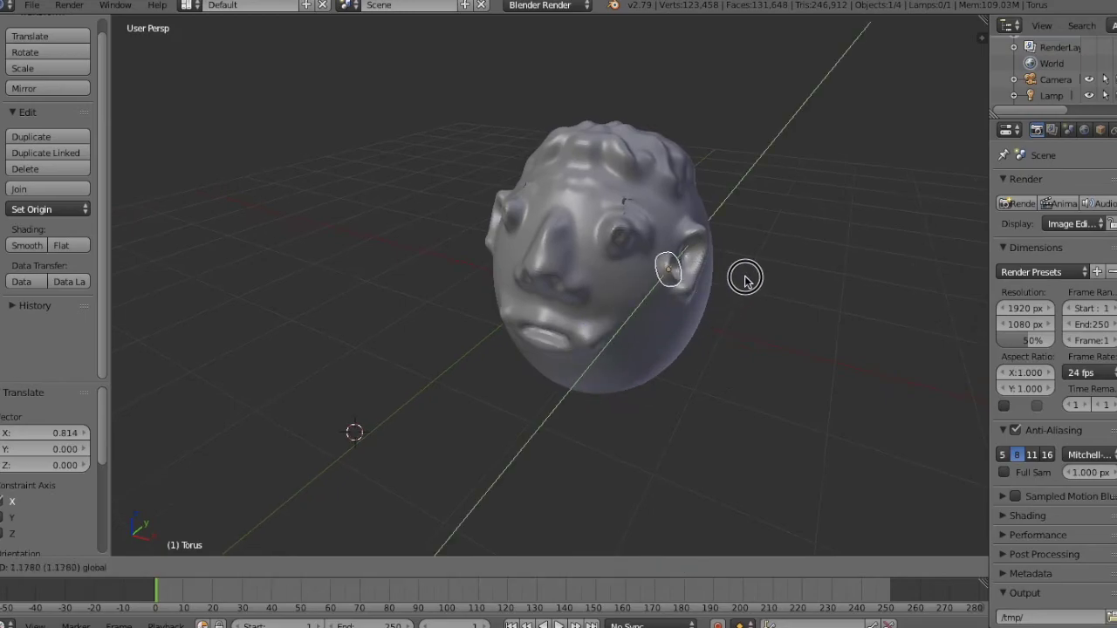
click(776, 264)
key(g)
key(z)
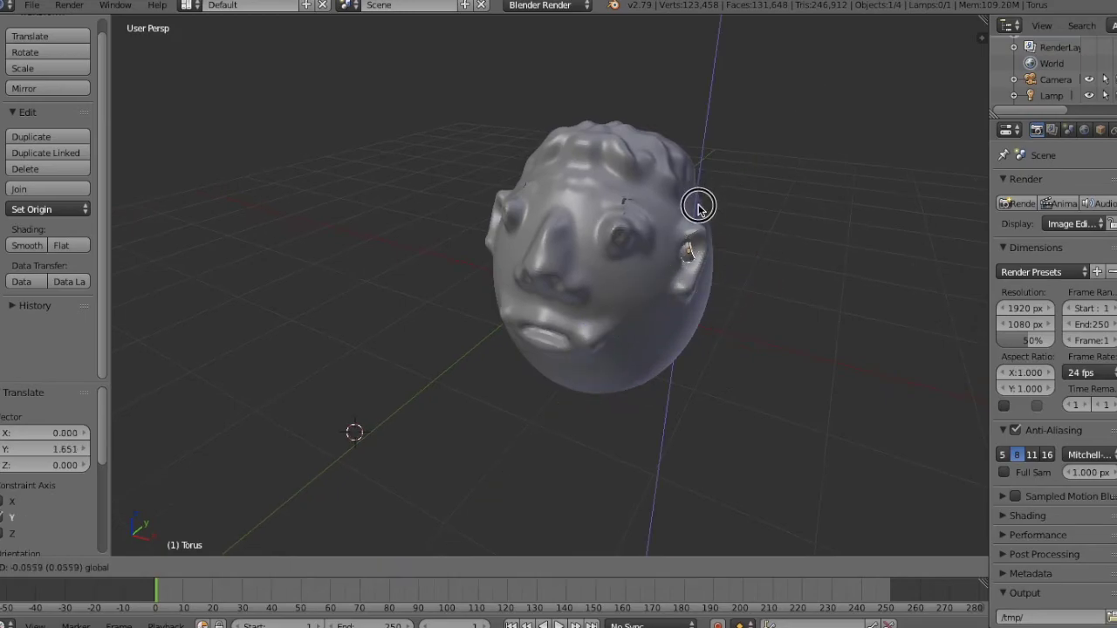
click(714, 252)
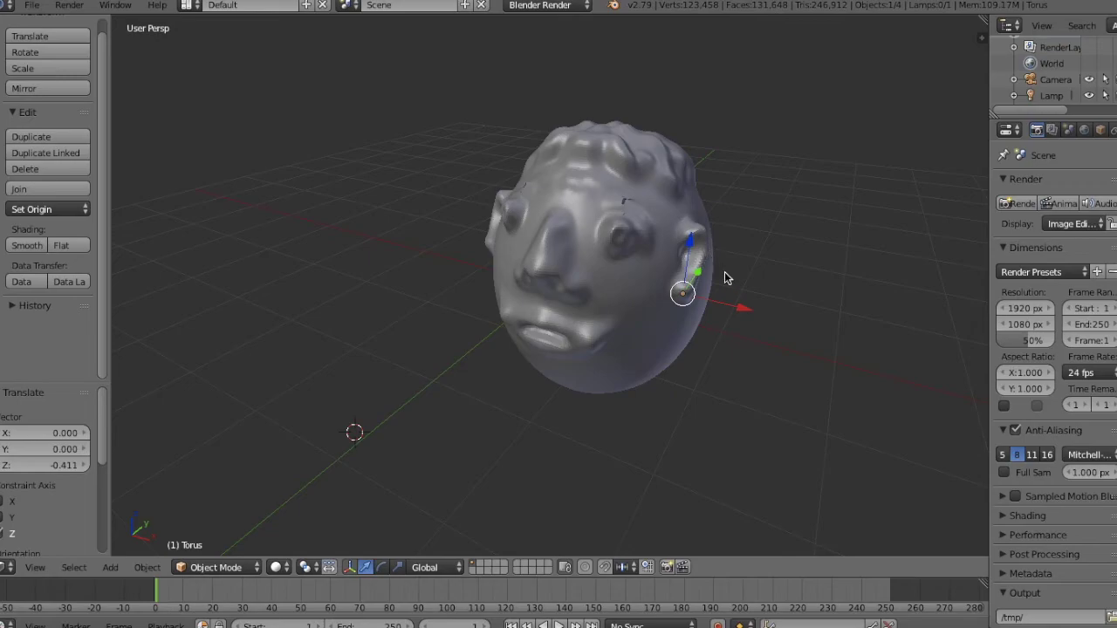
key(g)
key(x)
click(758, 318)
scroll(759, 306, up, 8)
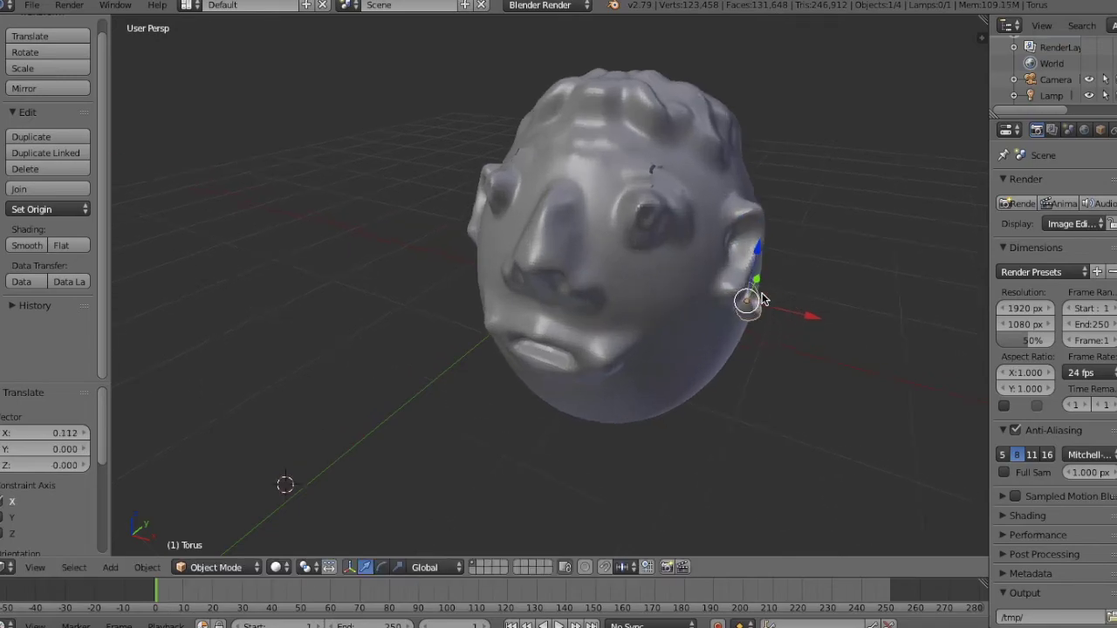
middle_drag(763, 299, 605, 402)
- Fine-tune the torus along Z, Y, X and Z so it hangs from the ear lobe
key(g)
key(z)
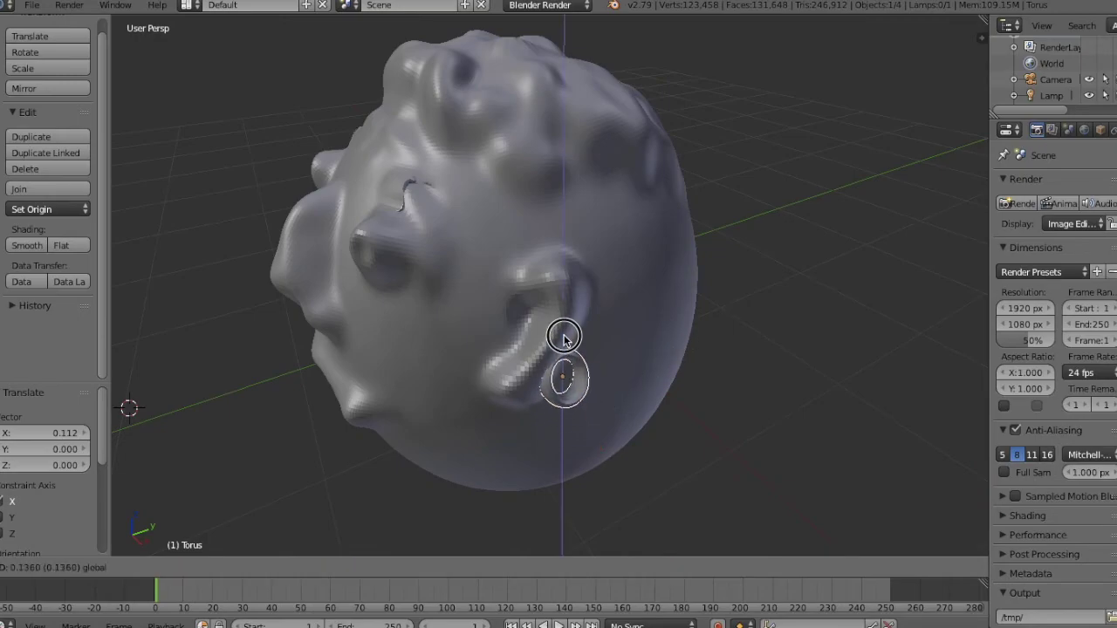
click(565, 343)
key(g)
key(y)
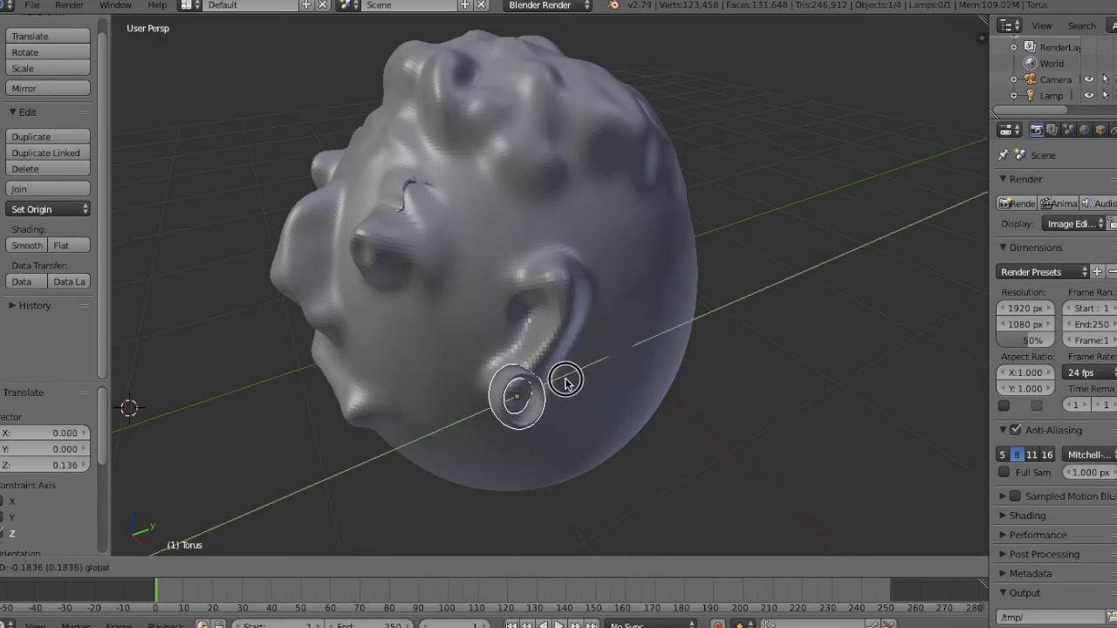
click(575, 378)
key(g)
key(x)
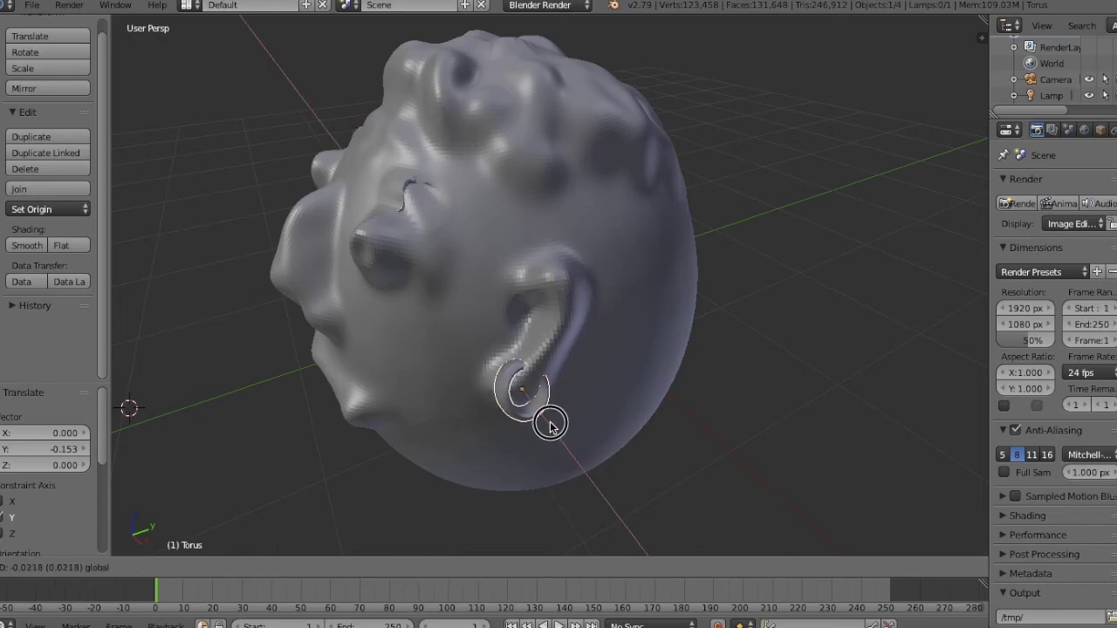
click(547, 427)
key(g)
key(z)
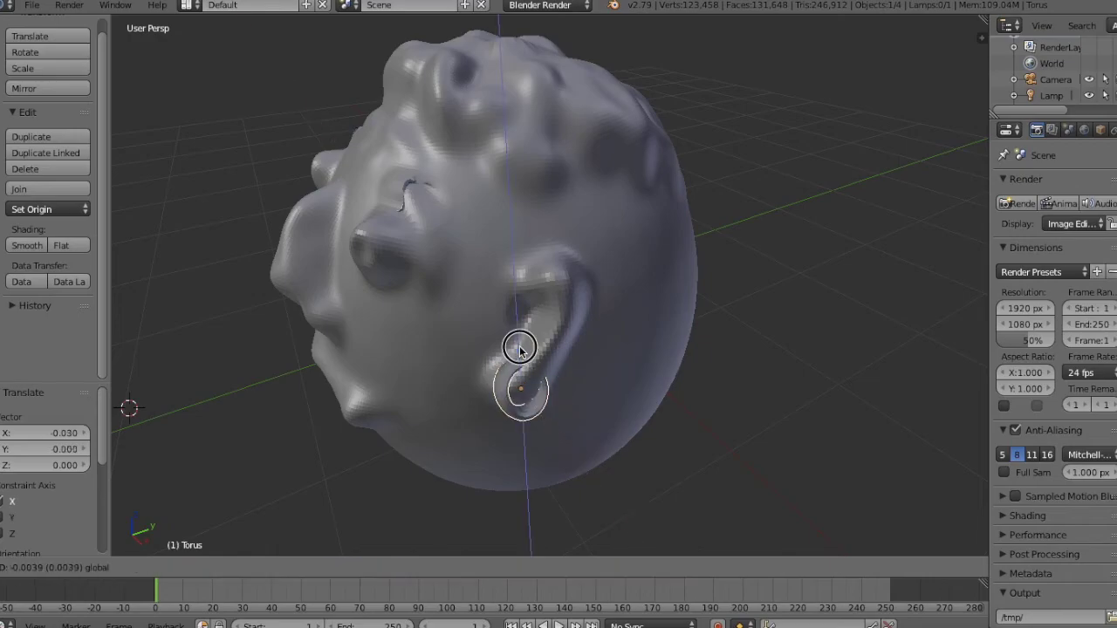
click(522, 352)
mouse_move(521, 352)
middle_down()
mouse_move(558, 349)
mouse_move(522, 350)
middle_up()
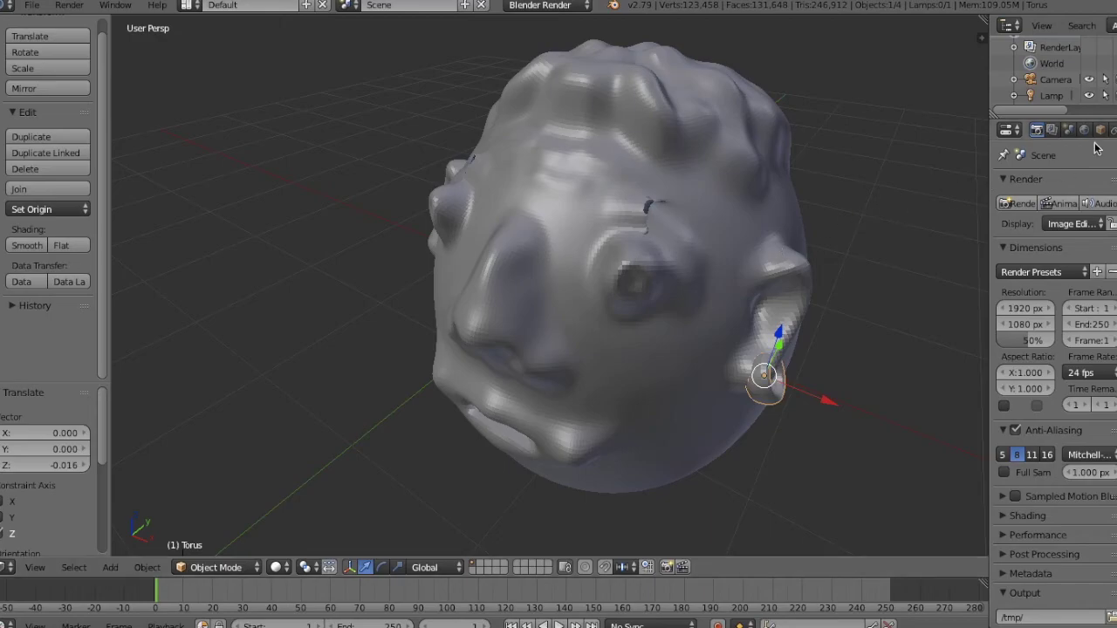
- Select the Sphere head object, then orbit the view around it with numpad 8
scroll(1055, 79, up, 1)
scroll(1056, 78, up, 1)
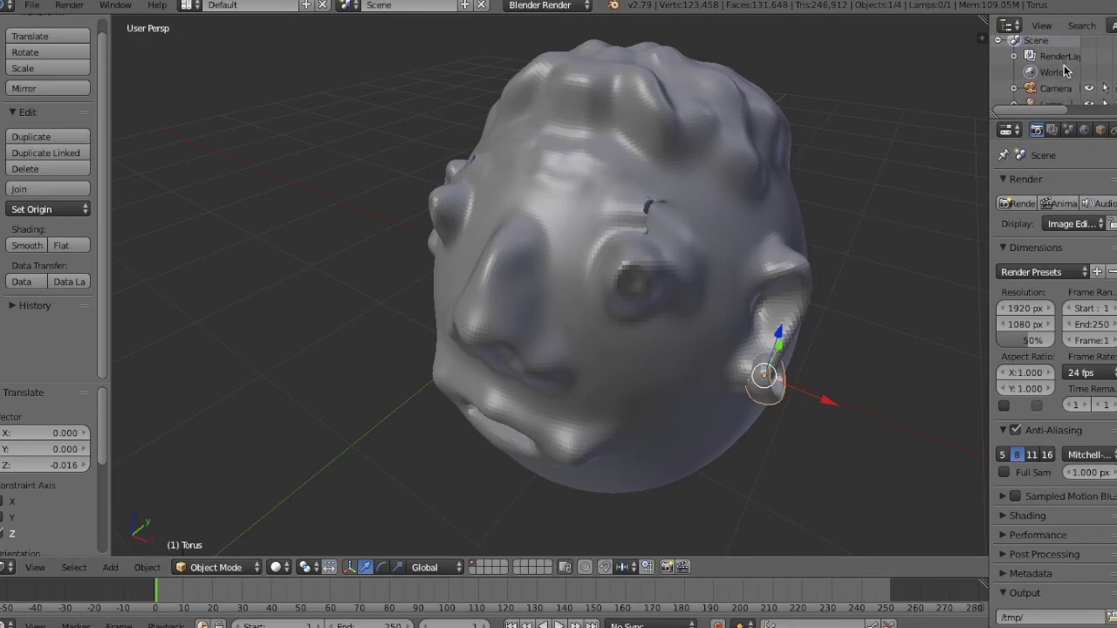
scroll(1064, 71, down, 3)
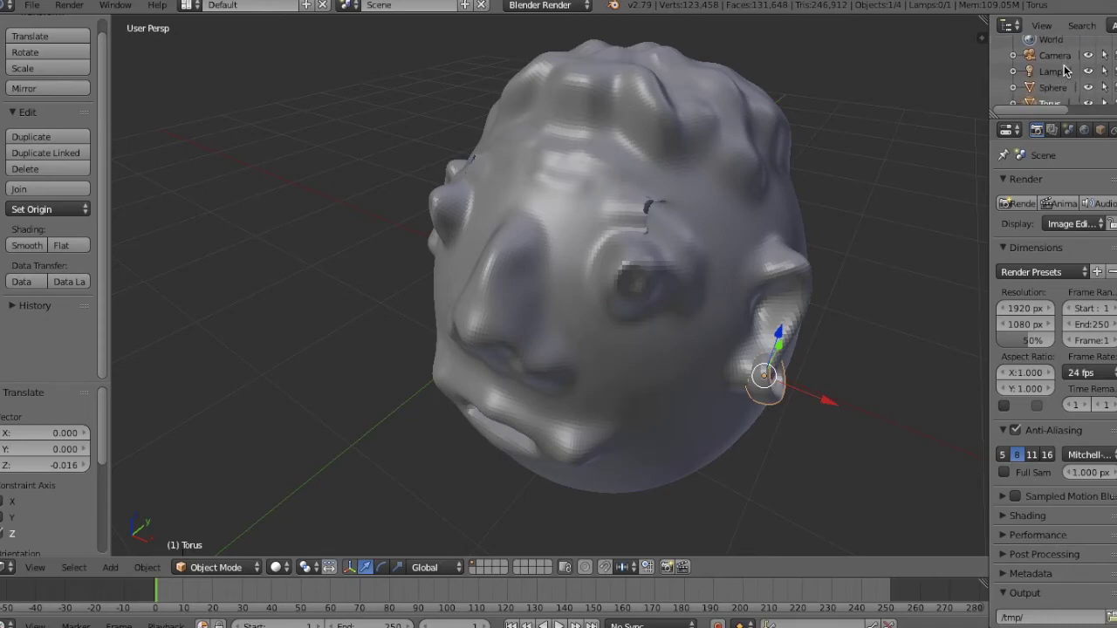
scroll(1065, 72, down, 1)
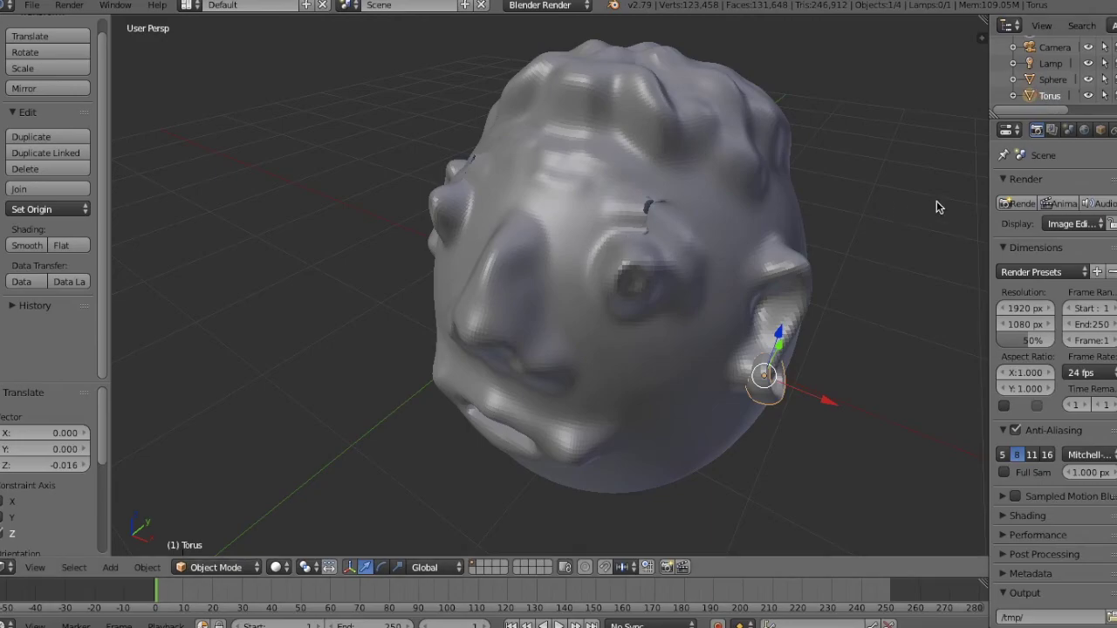
click(1047, 81)
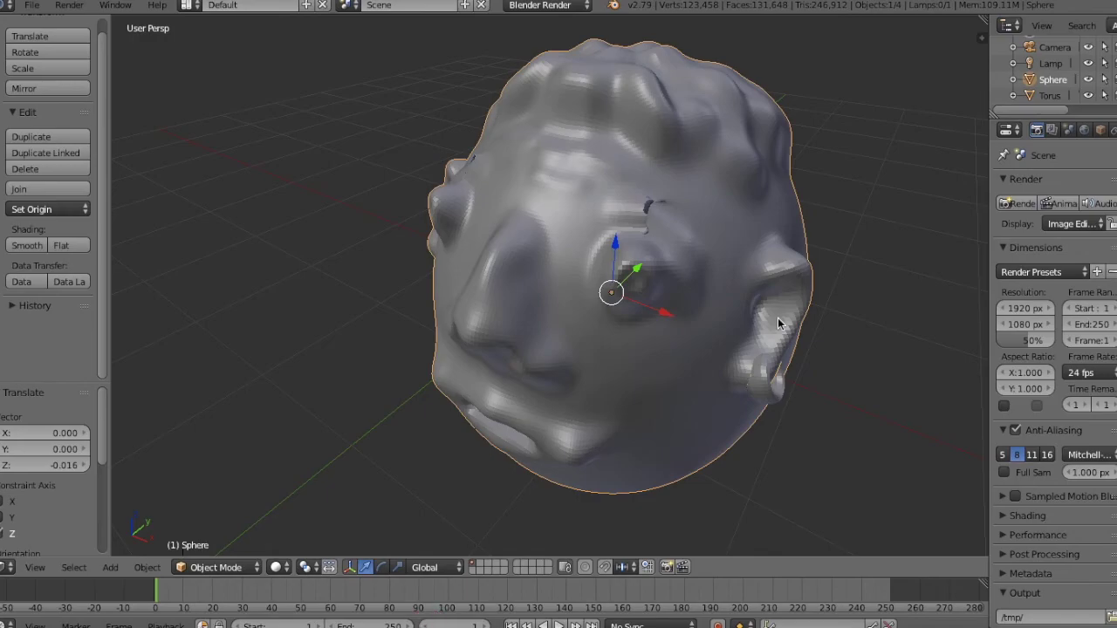
key(KP_8)
key(KP_8)
key(KP_8)
key(KP_8)
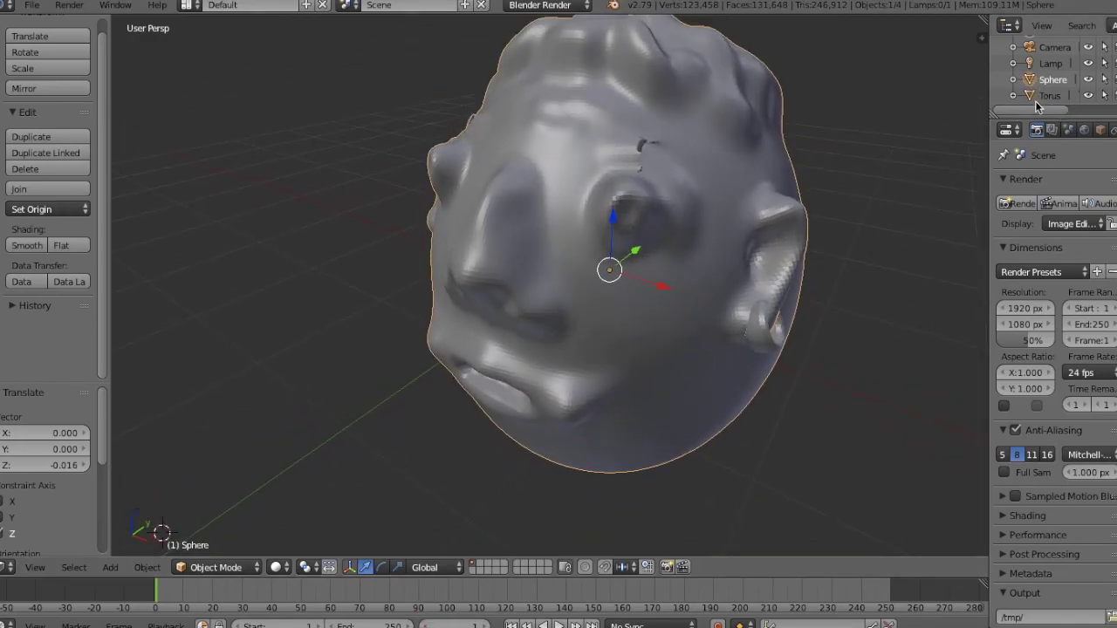
key(KP_8)
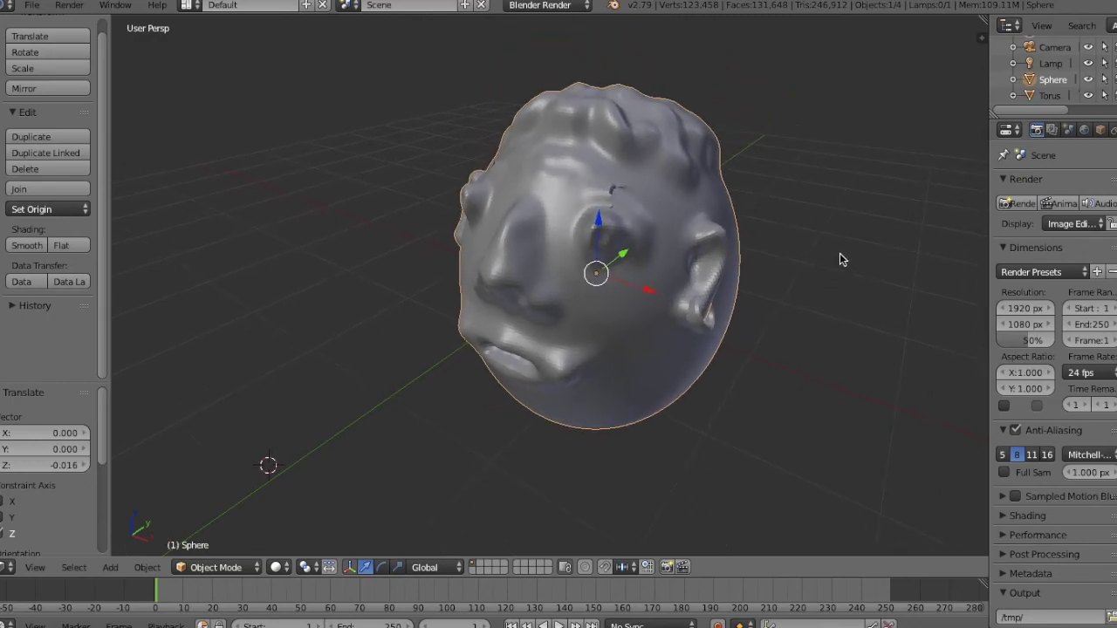
- Pass through Edit Mode into Sculpt Mode and choose the SculptDraw brush
key(KP_8)
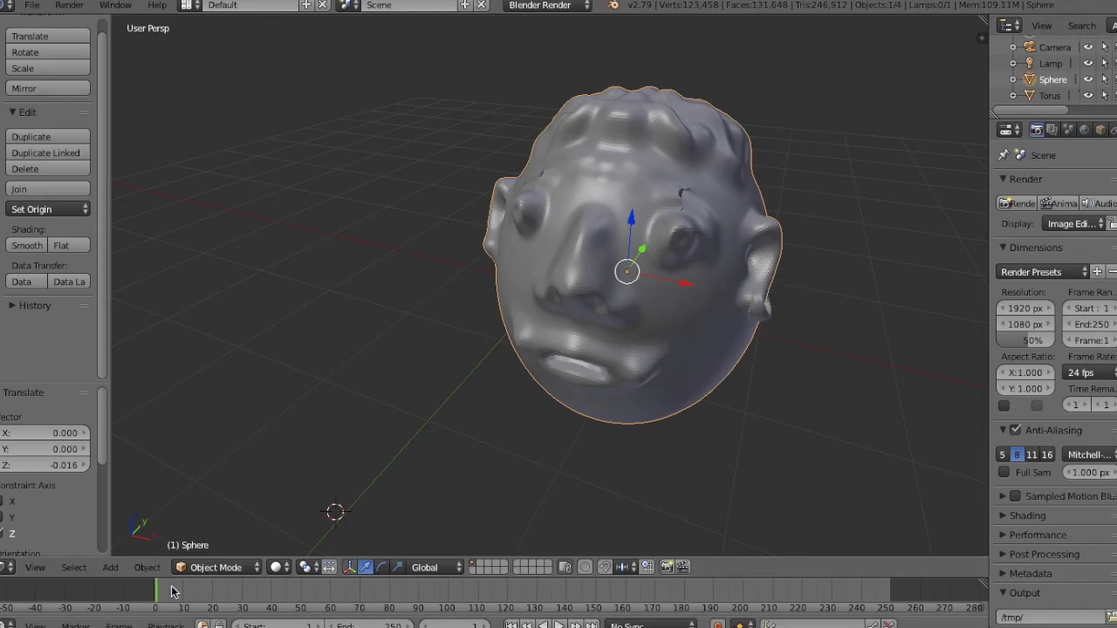
click(216, 568)
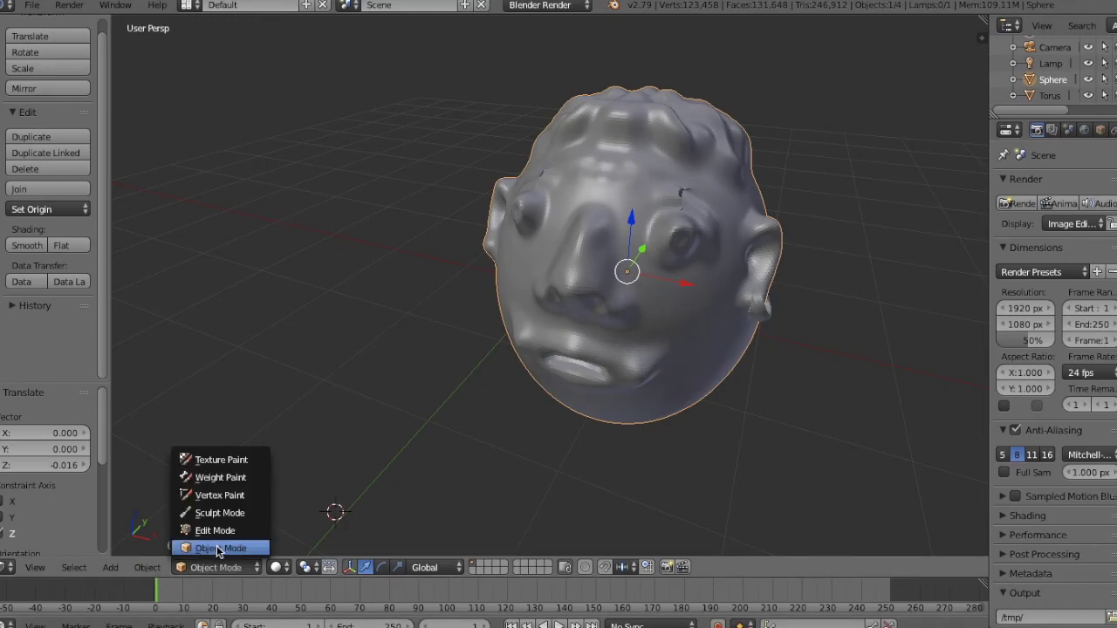
click(229, 534)
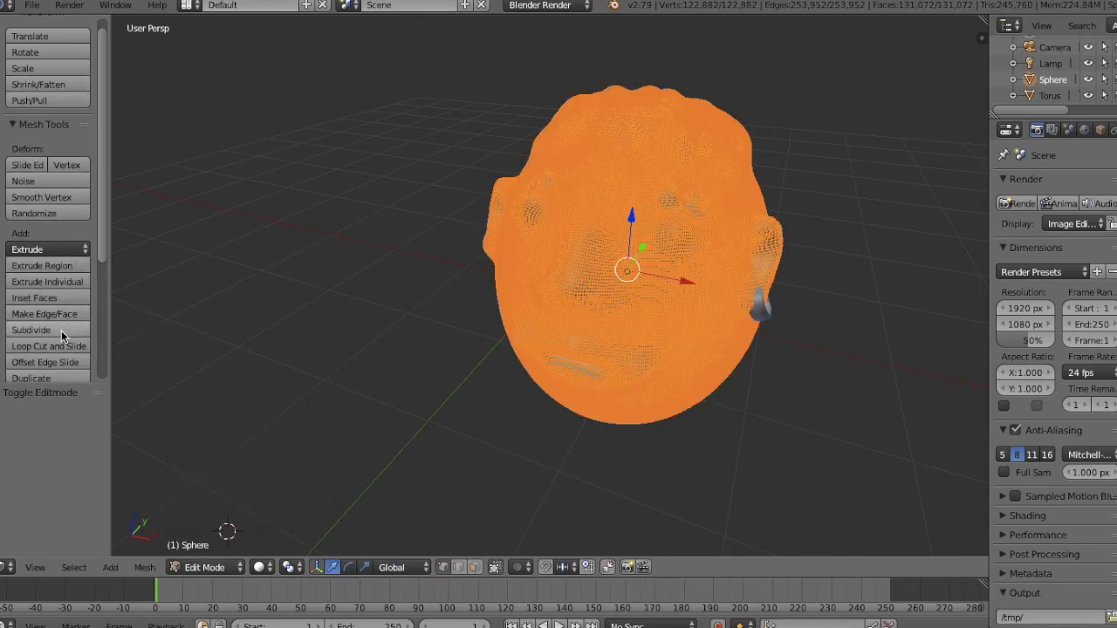
click(218, 567)
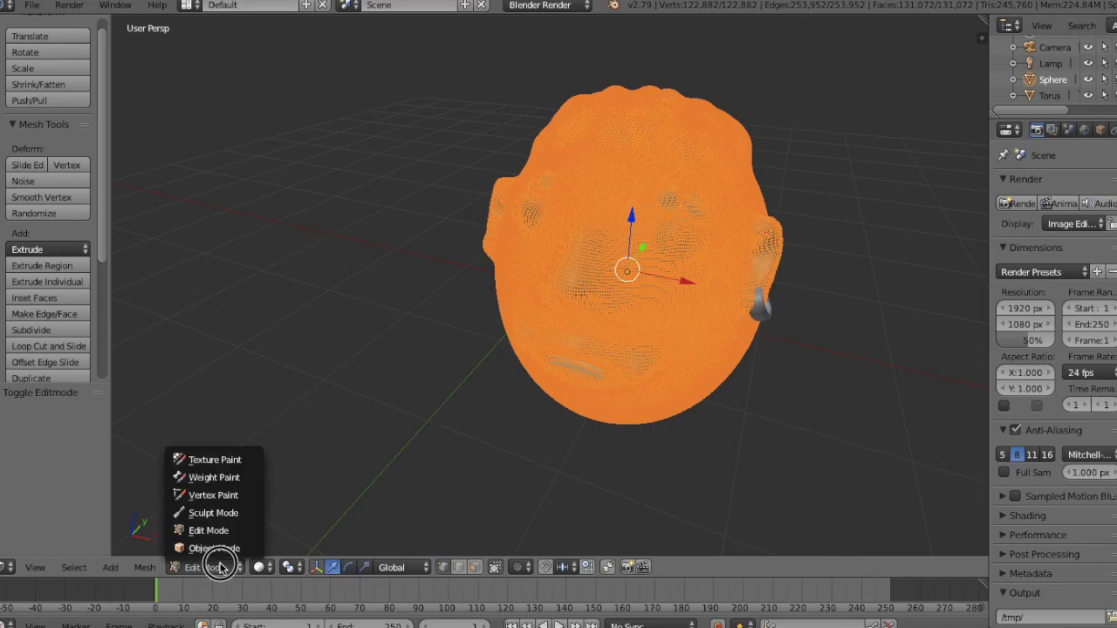
click(228, 514)
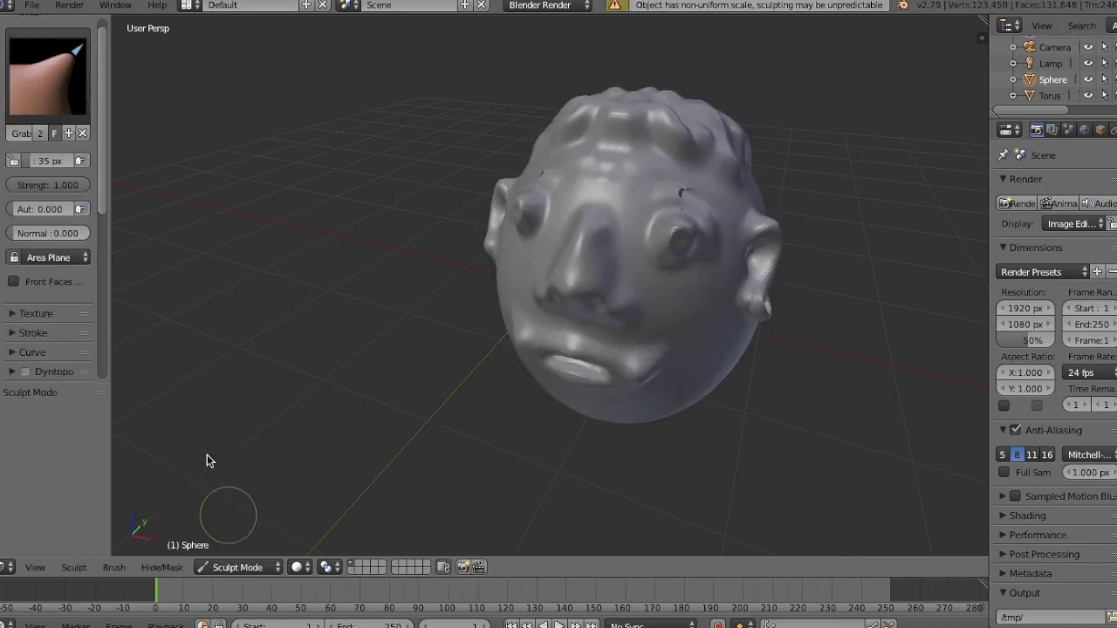
click(51, 99)
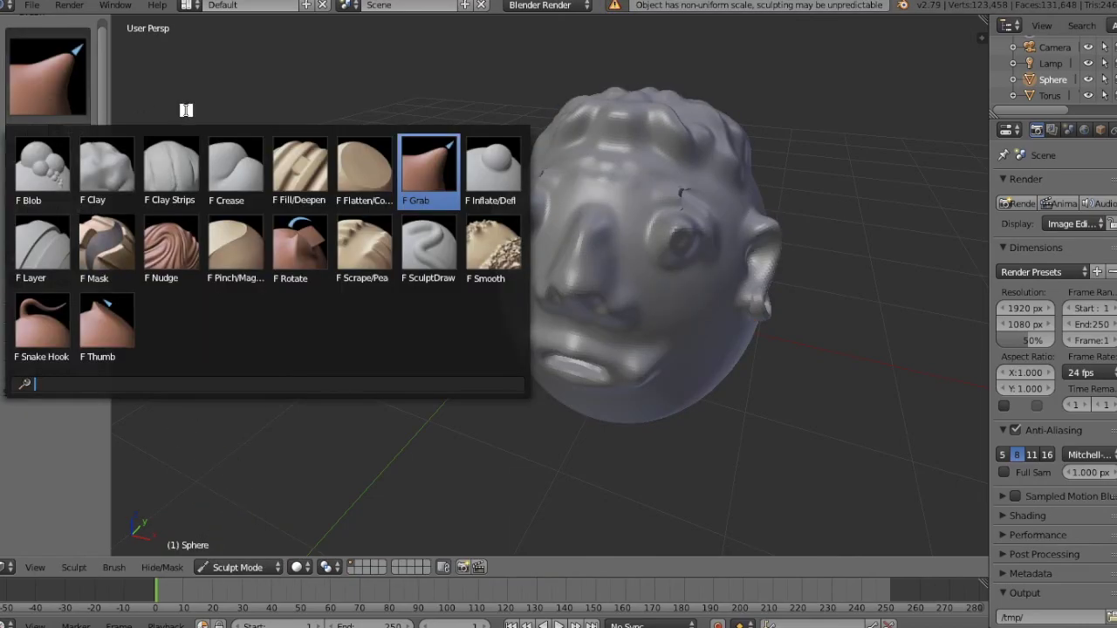
click(422, 251)
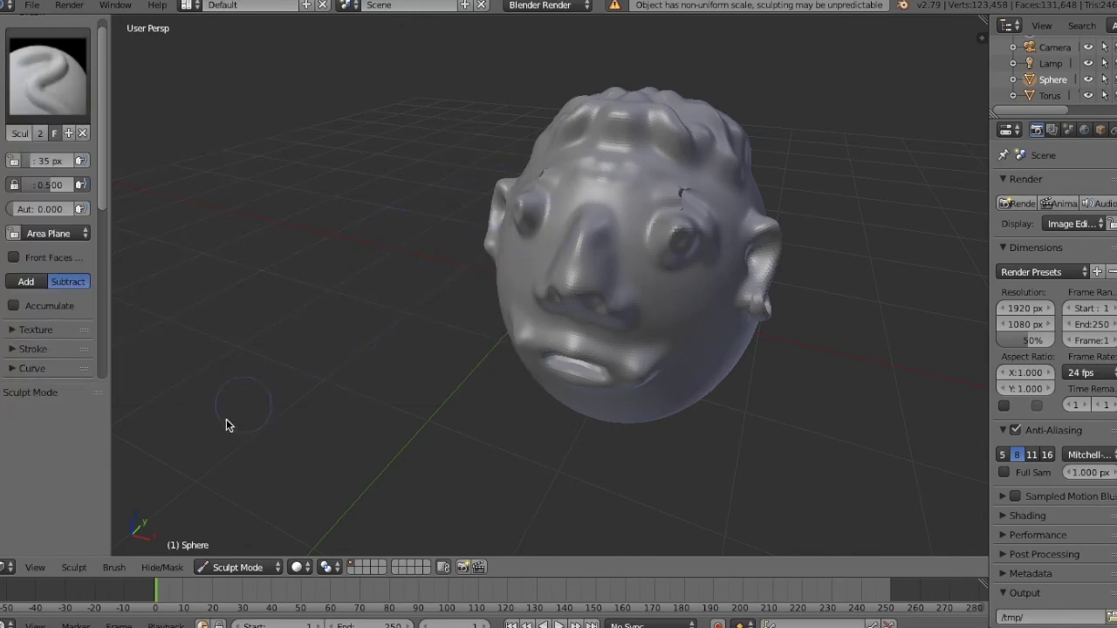
- Put the head back into Object Mode
click(253, 568)
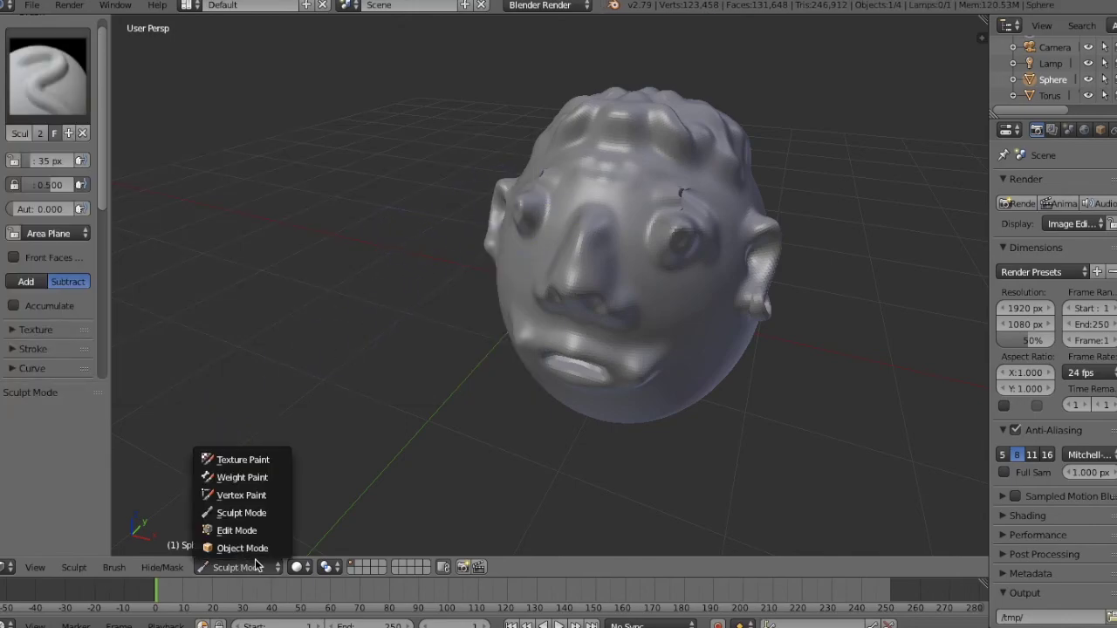
click(241, 548)
click(114, 568)
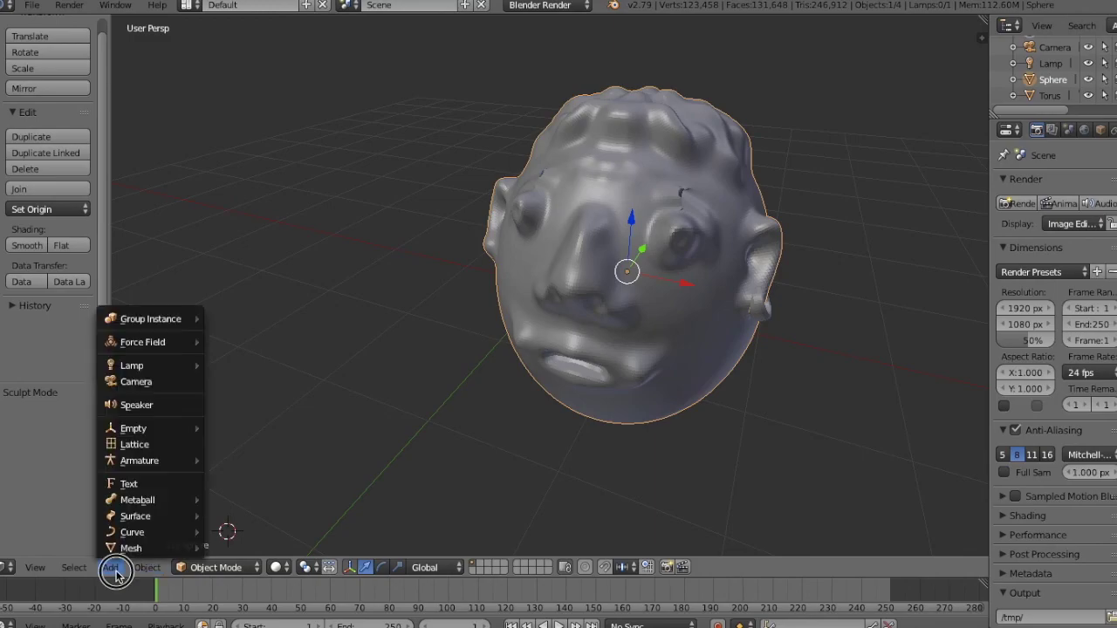
mouse_move(135, 549)
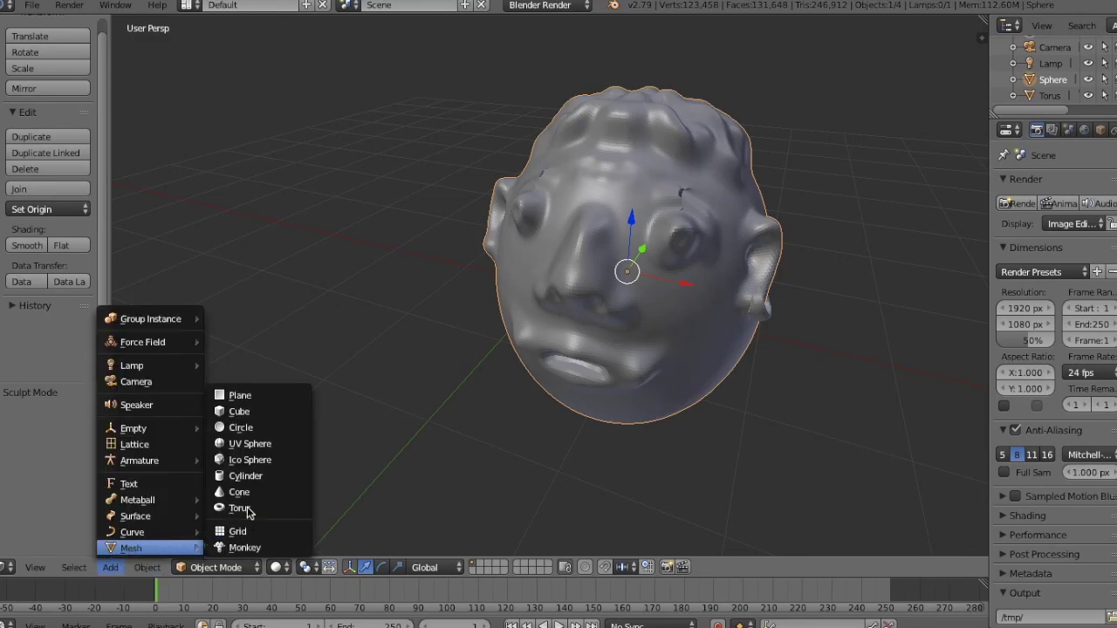